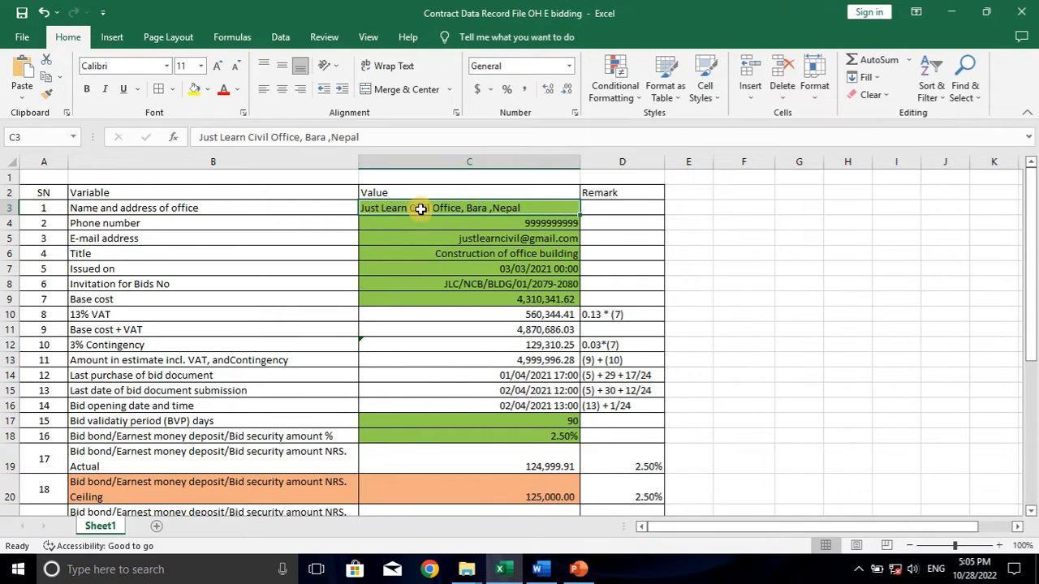
Review the office contact, title and issue date rows of the contract data table, and skim the rest of the sheet
left_click(134, 219)
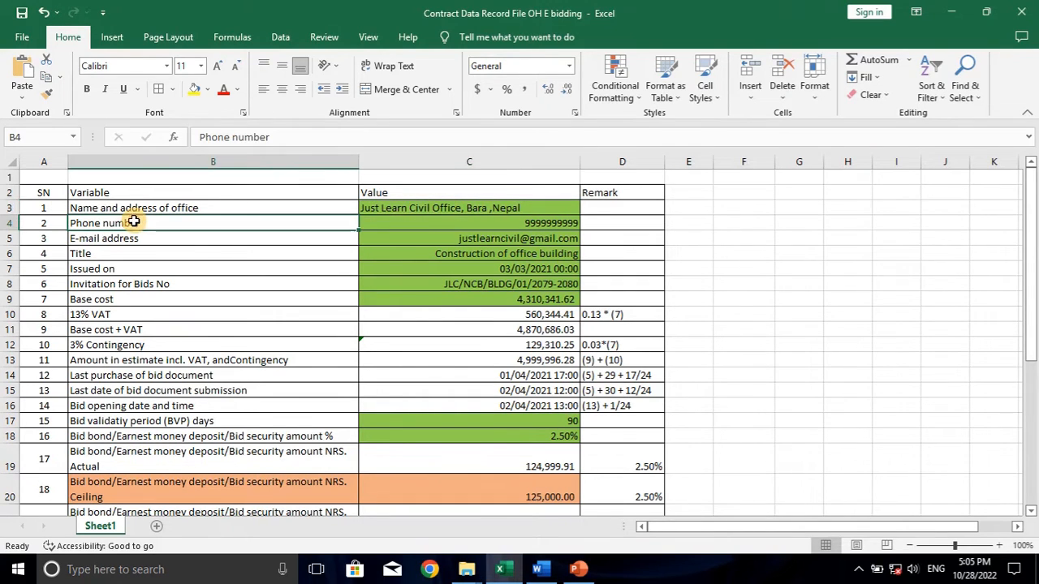
left_click(463, 221)
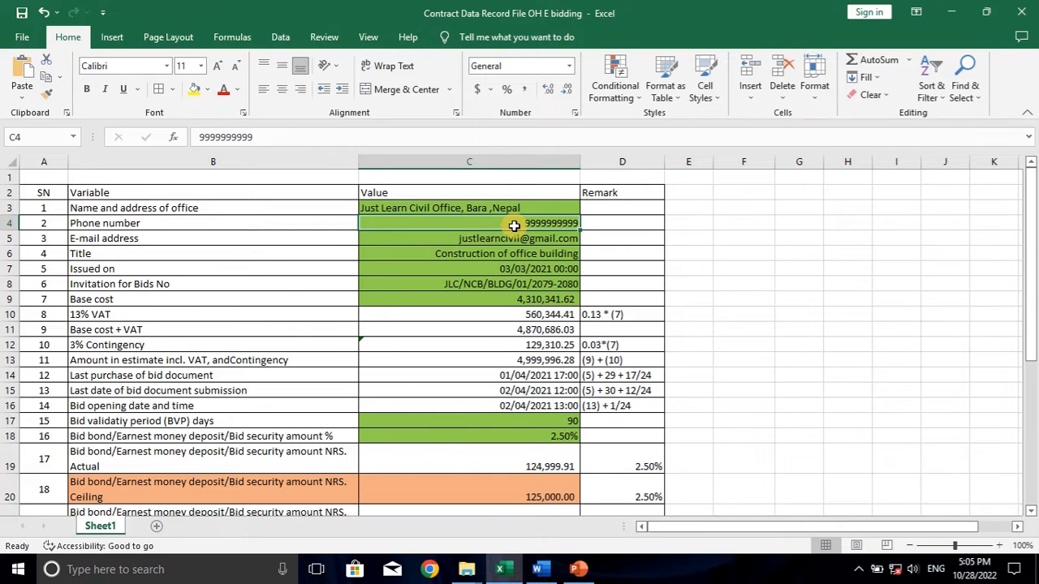
left_click_drag(104, 224, 436, 220)
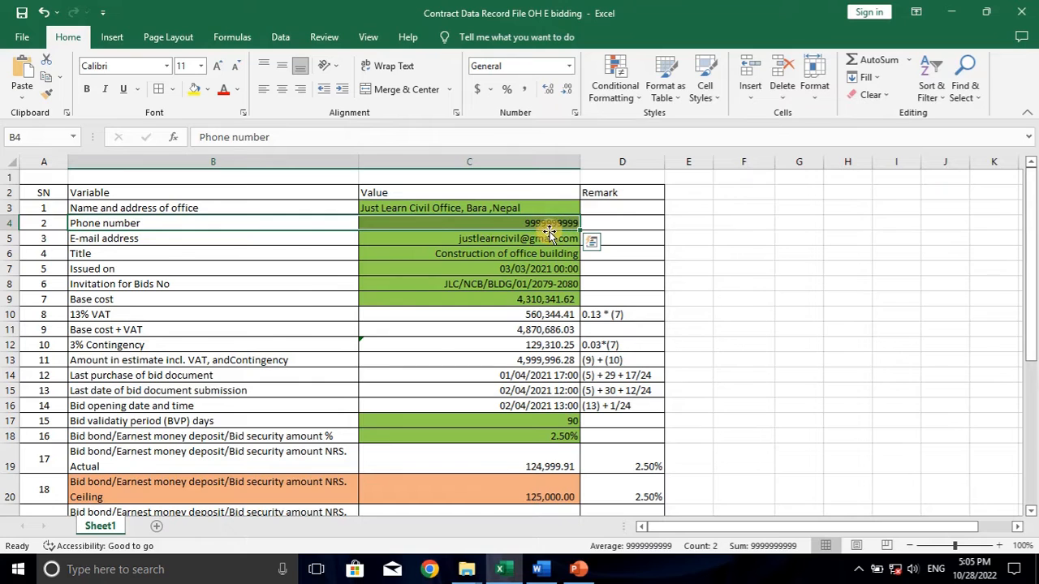
left_click_drag(172, 237, 545, 239)
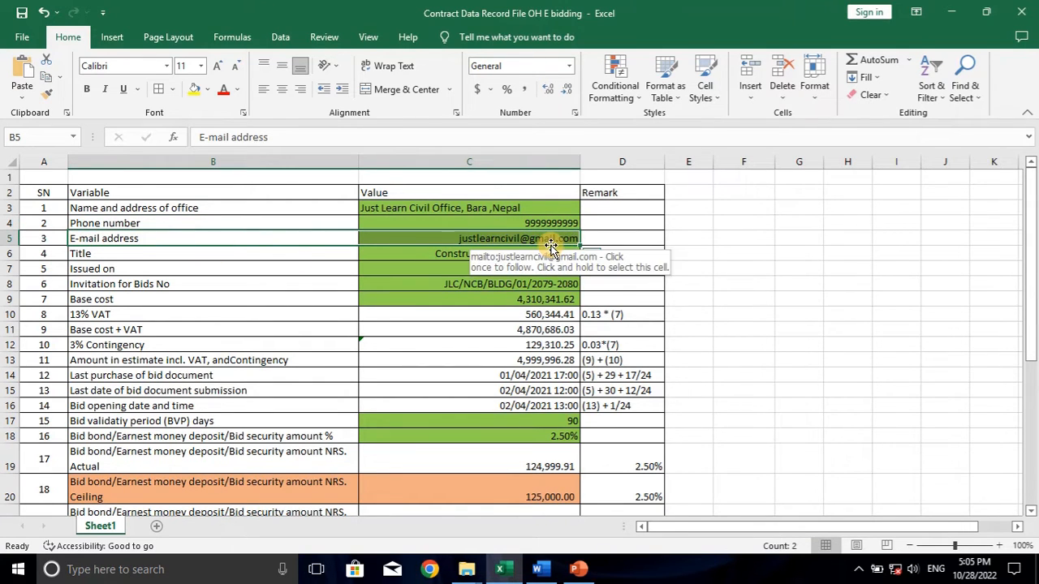
left_click_drag(183, 256, 411, 253)
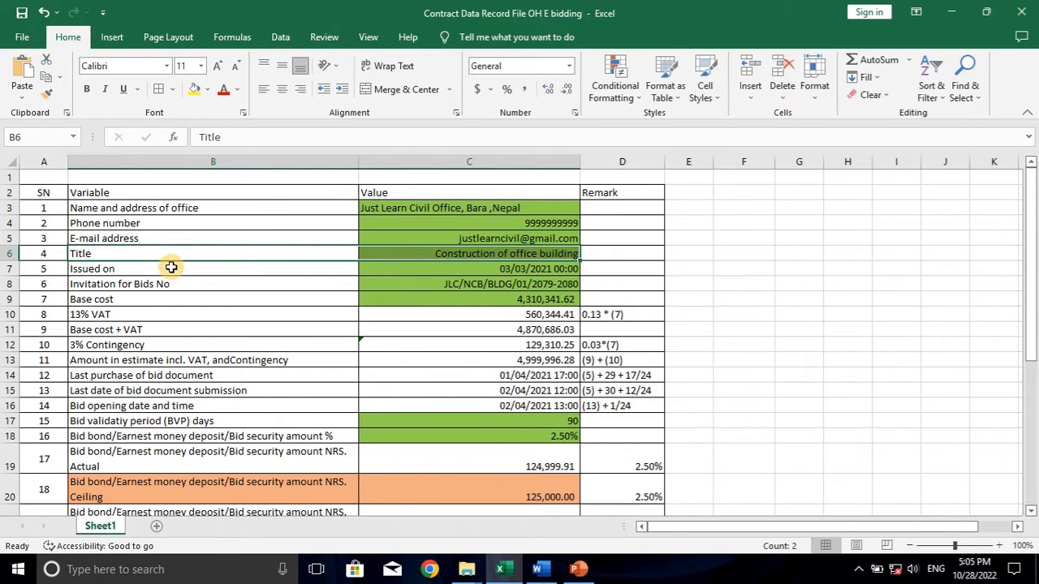
left_click_drag(136, 268, 458, 267)
left_click(421, 207)
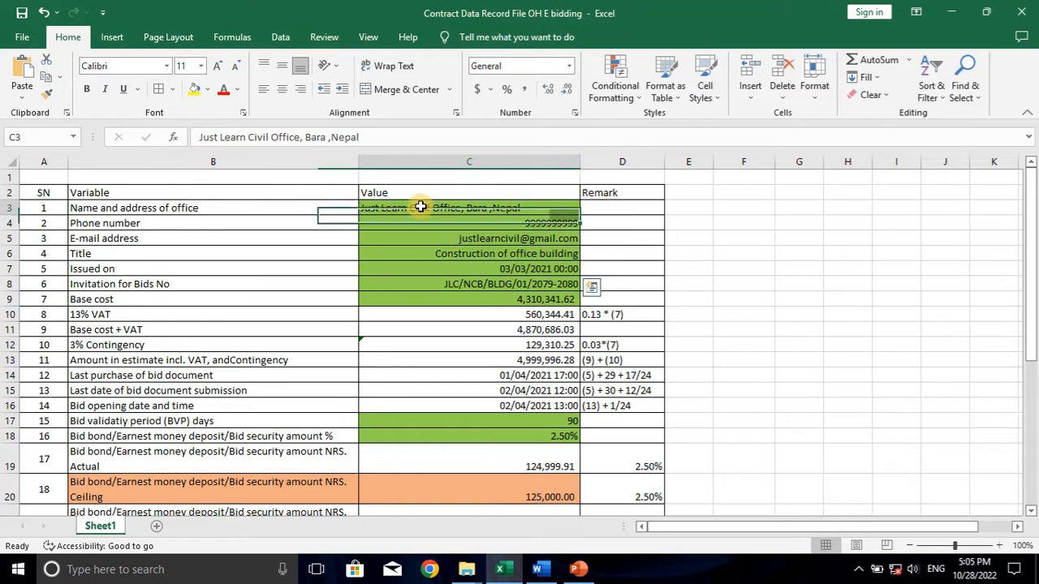
left_click_drag(420, 208, 429, 298)
left_click(195, 270)
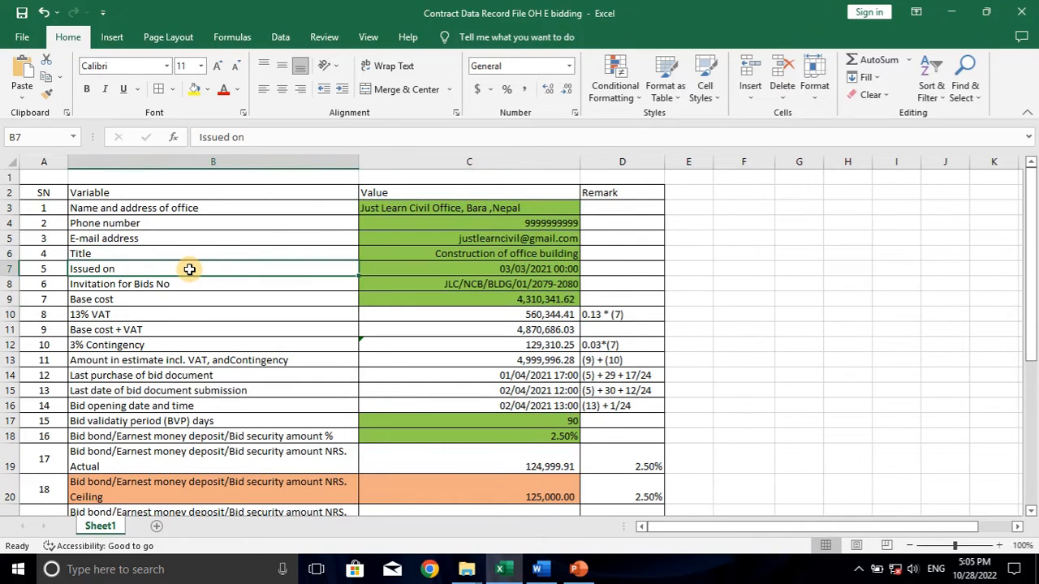
left_click_drag(189, 270, 445, 265)
left_click(452, 268)
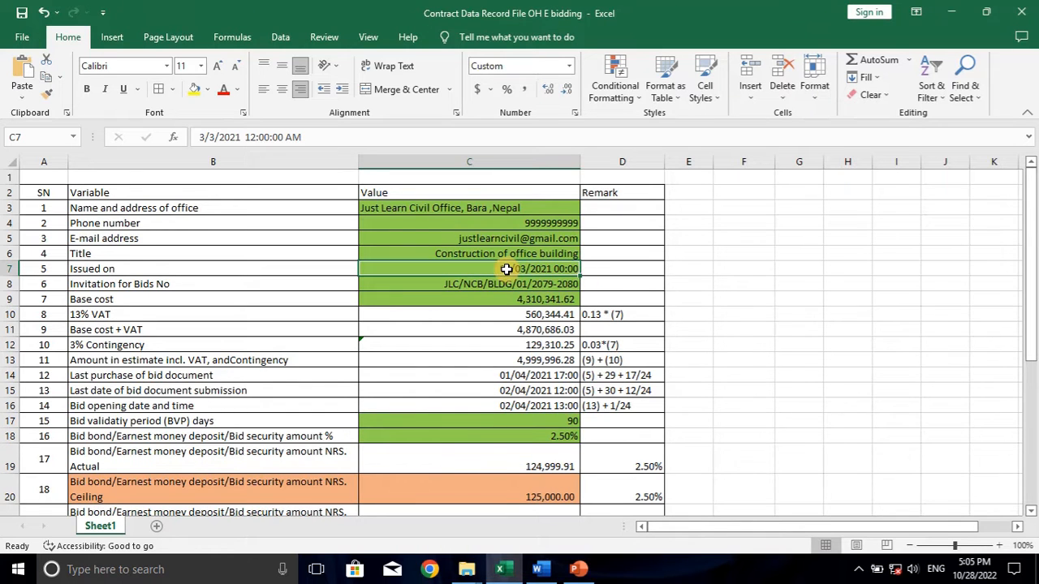
scroll(529, 342, "down", 5)
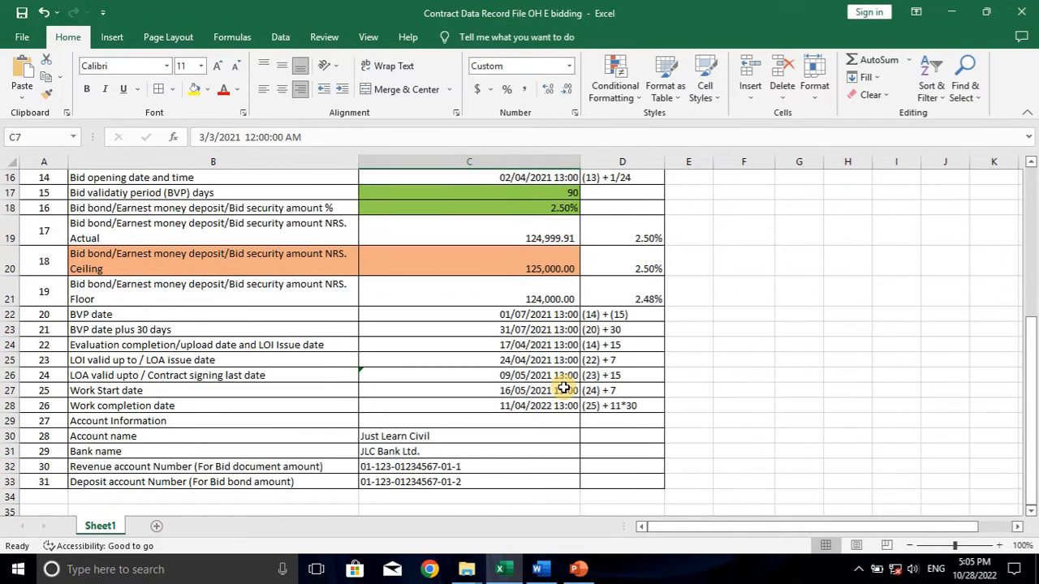
scroll(576, 388, "up", 5)
scroll(581, 386, "up", 1)
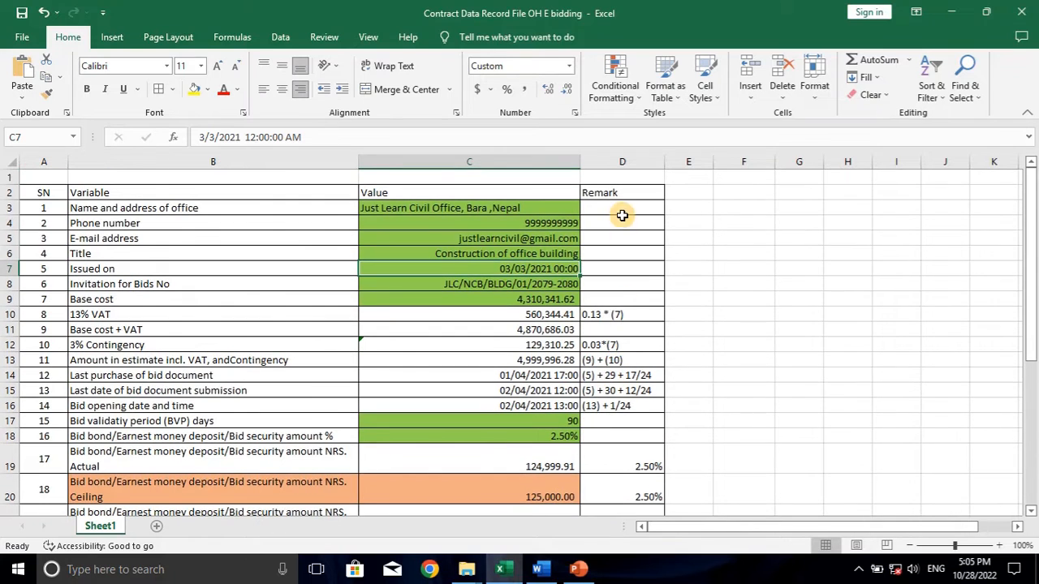
Examine the base cost, 13% VAT, 3% contingency and total estimate rows together with their calculation remarks
left_click(617, 316)
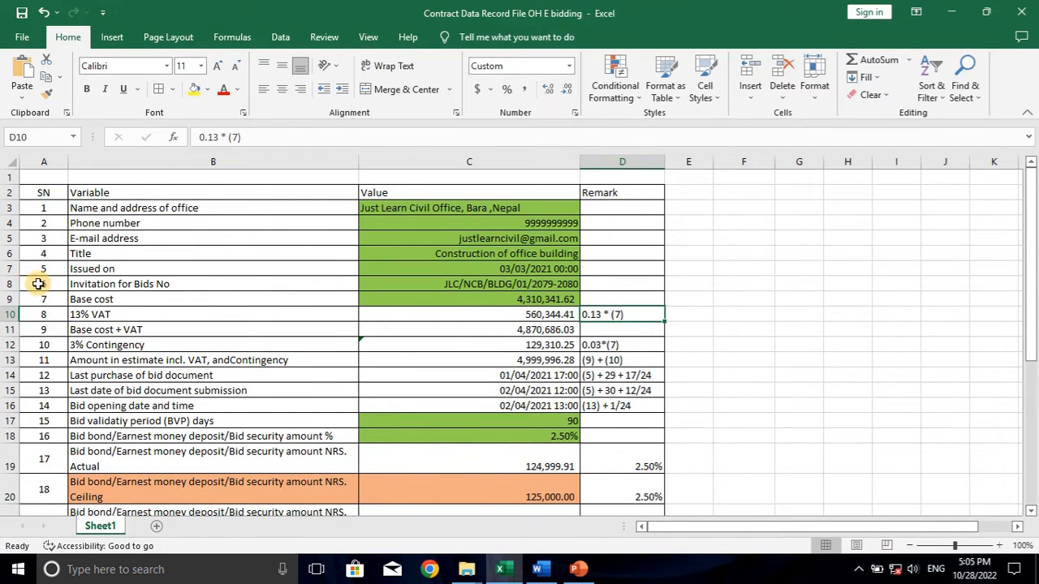
left_click_drag(43, 300, 531, 301)
scroll(617, 317, "down", 2)
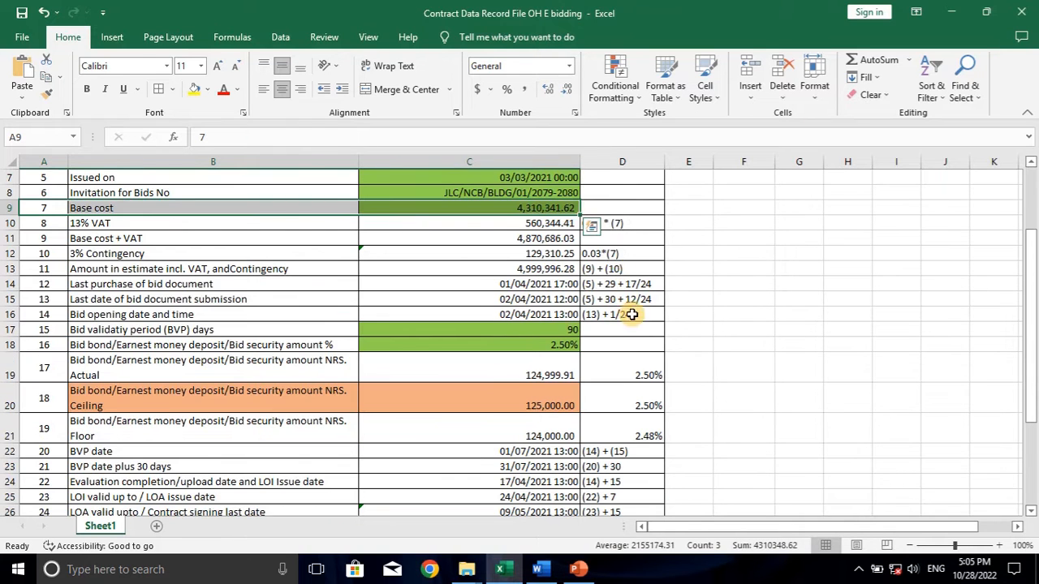
scroll(244, 270, "up", 1)
left_click(209, 264)
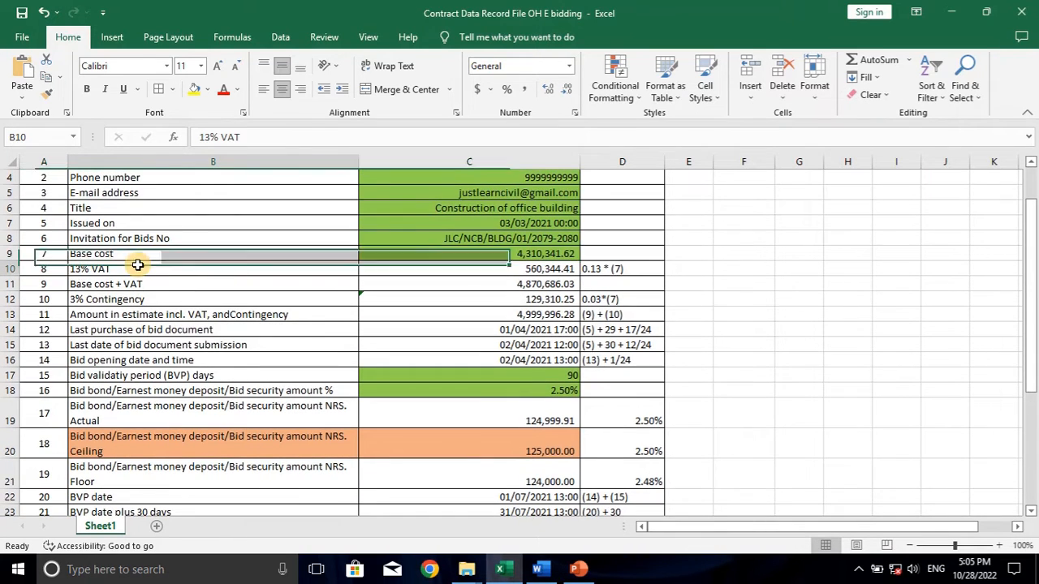
left_click(486, 267)
left_click_drag(79, 255, 550, 316)
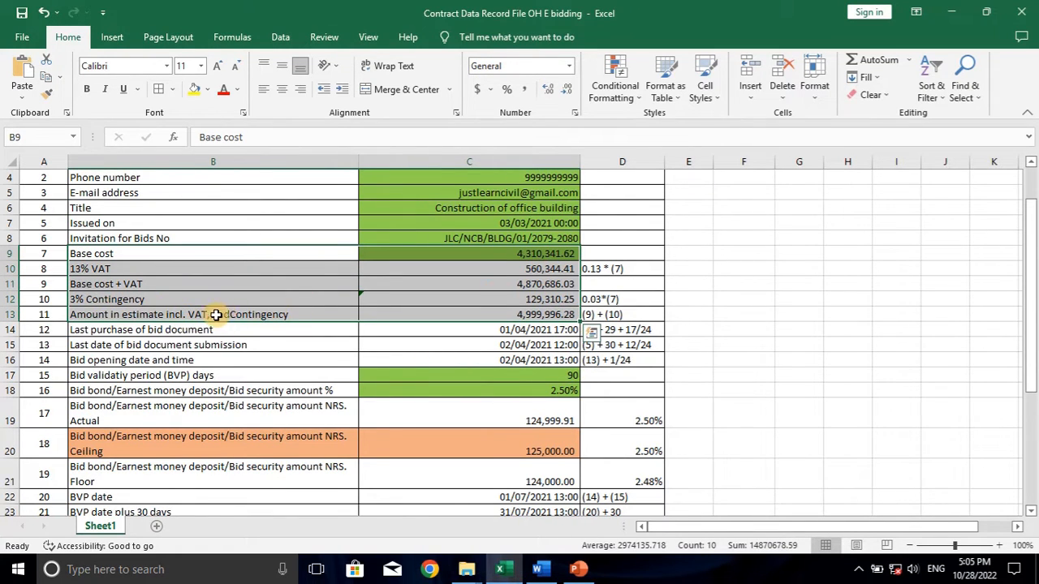
left_click(517, 317)
left_click(597, 314)
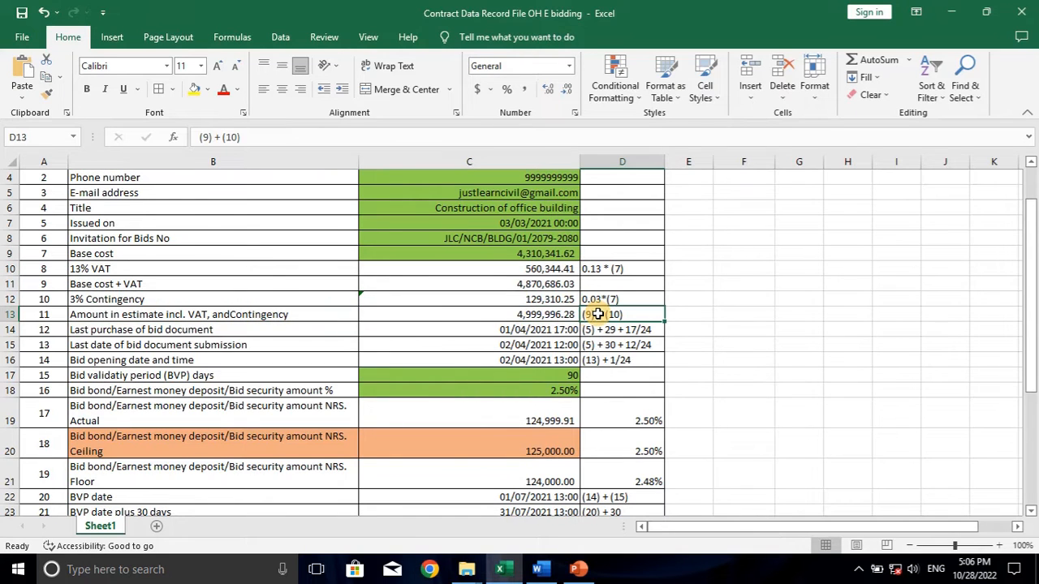
Examine how the last purchase date of the bid document derives from the issue date, checking its remark and cell formula
left_click(126, 329)
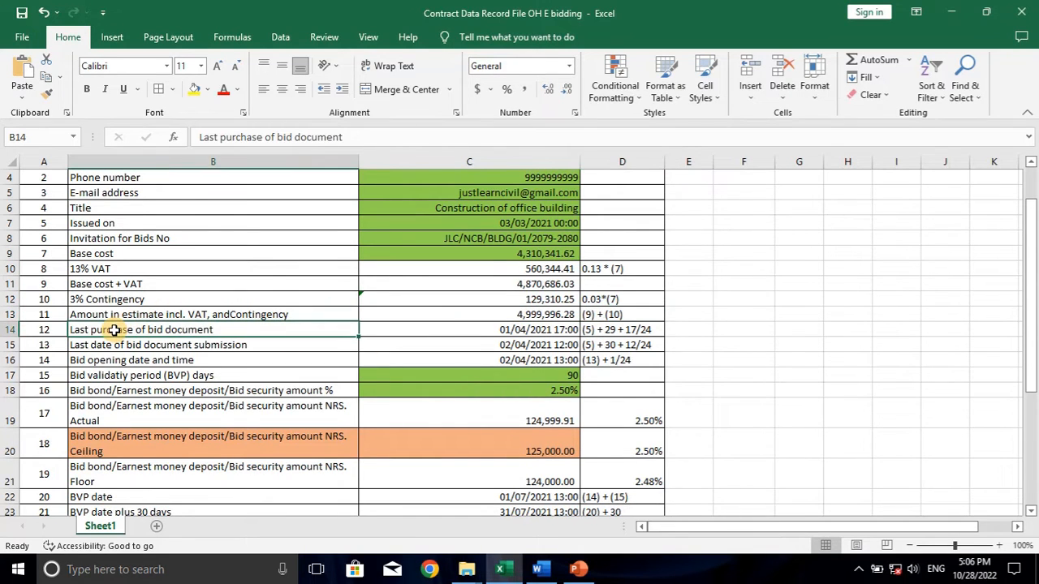
left_click(452, 328)
left_click(481, 220)
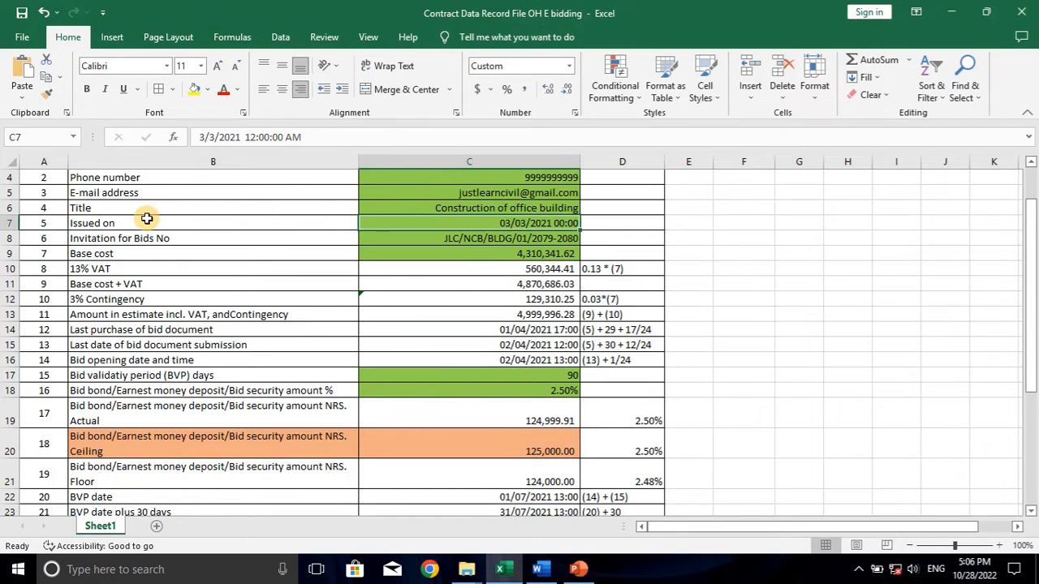
left_click(294, 228)
left_click_drag(294, 228, 479, 224)
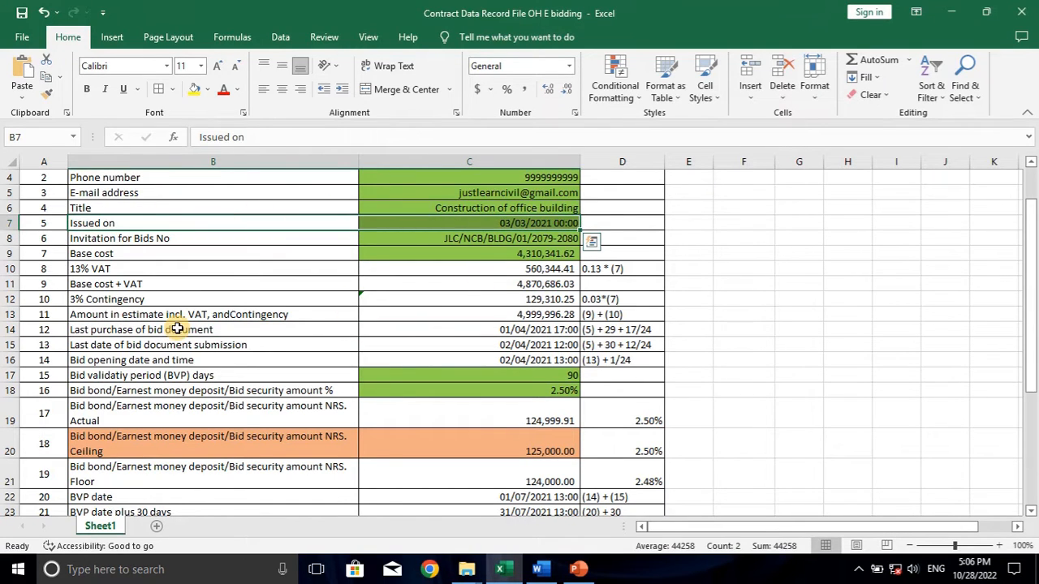
left_click_drag(172, 329, 538, 332)
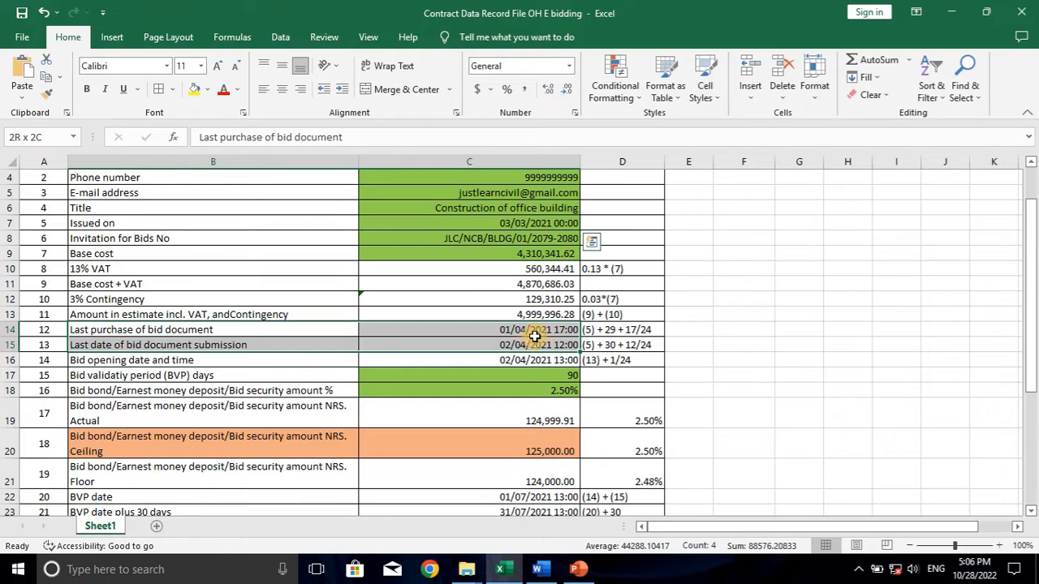
left_click(622, 332)
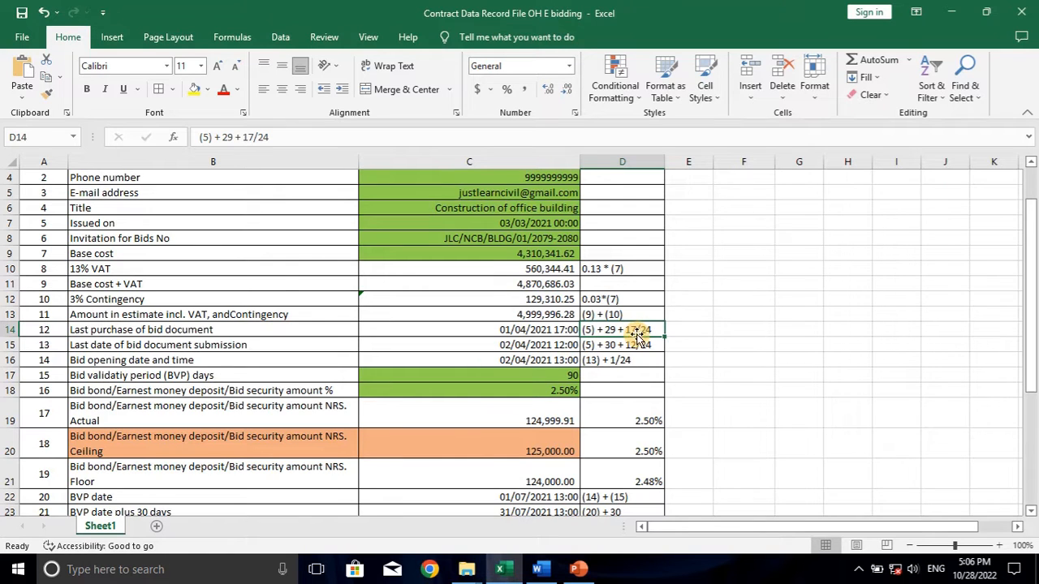
double_click(617, 331)
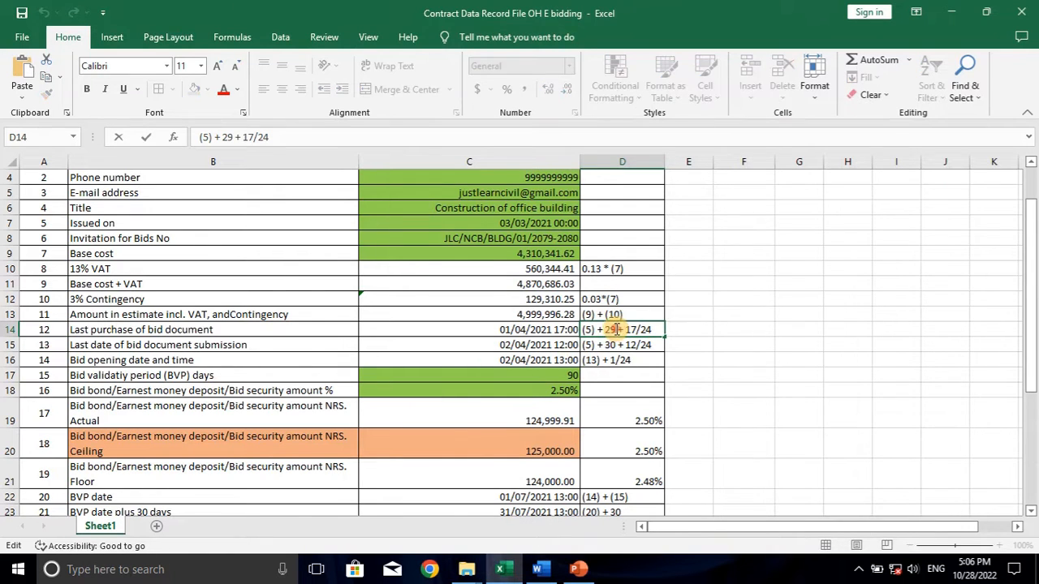
left_click_drag(618, 331, 652, 331)
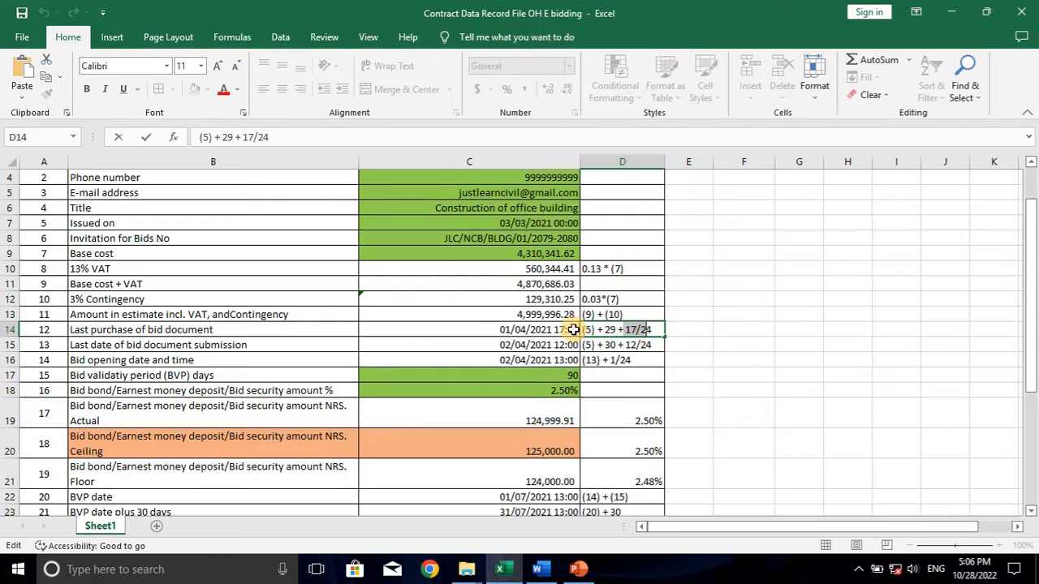
key("Return")
double_click(551, 333)
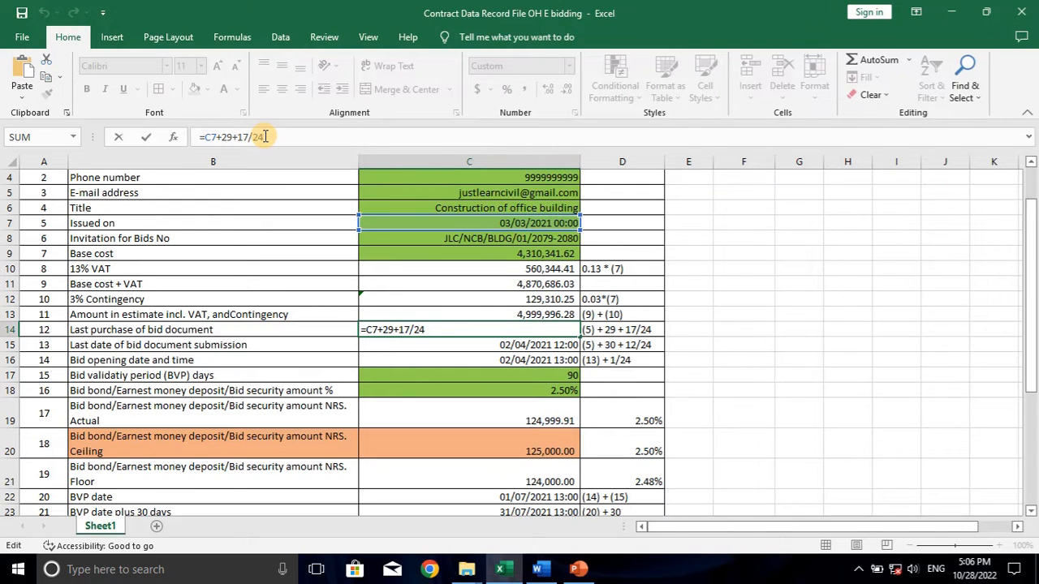
Examine the formulas for the last bid submission date and the bid opening date, and review the bid validity period in days
left_click(97, 347)
left_click(387, 345)
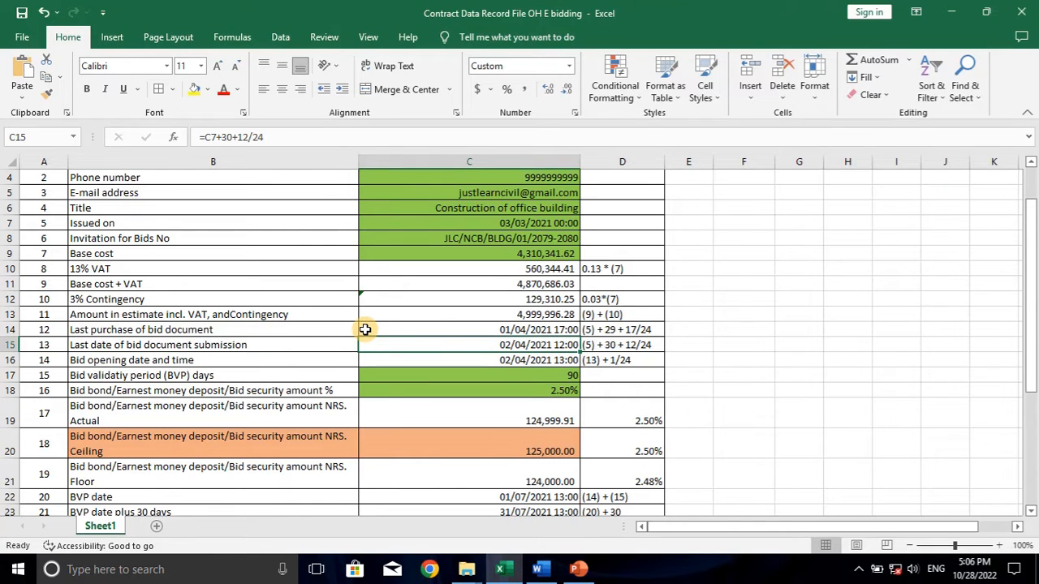
left_click(276, 137)
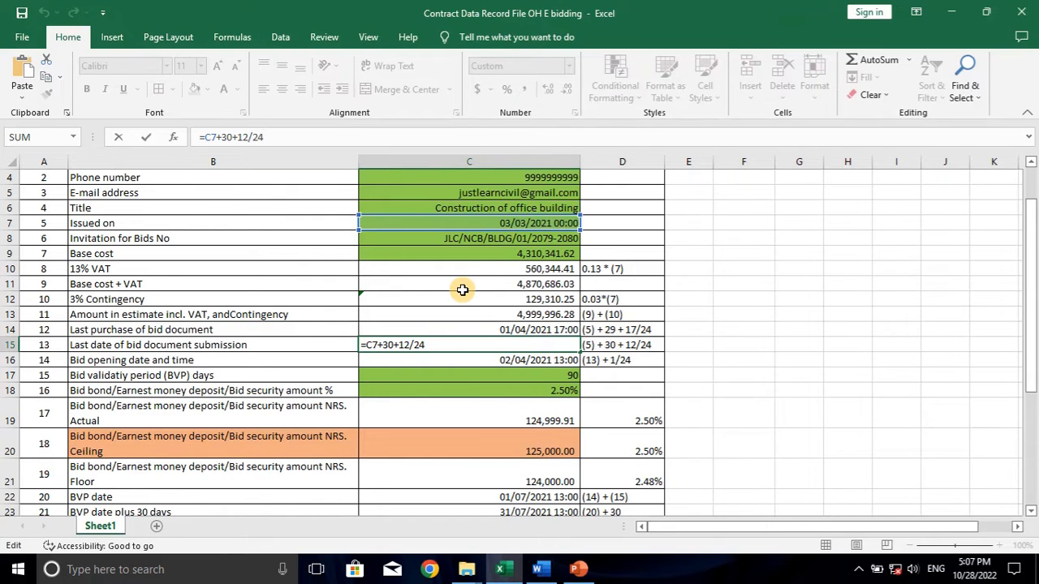
key("Return")
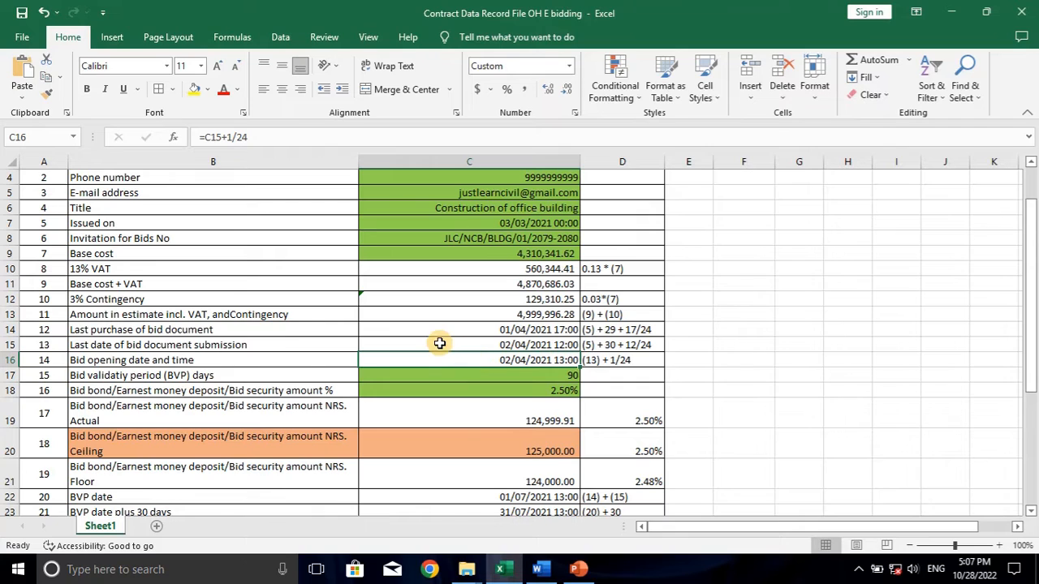
left_click_drag(378, 339, 375, 331)
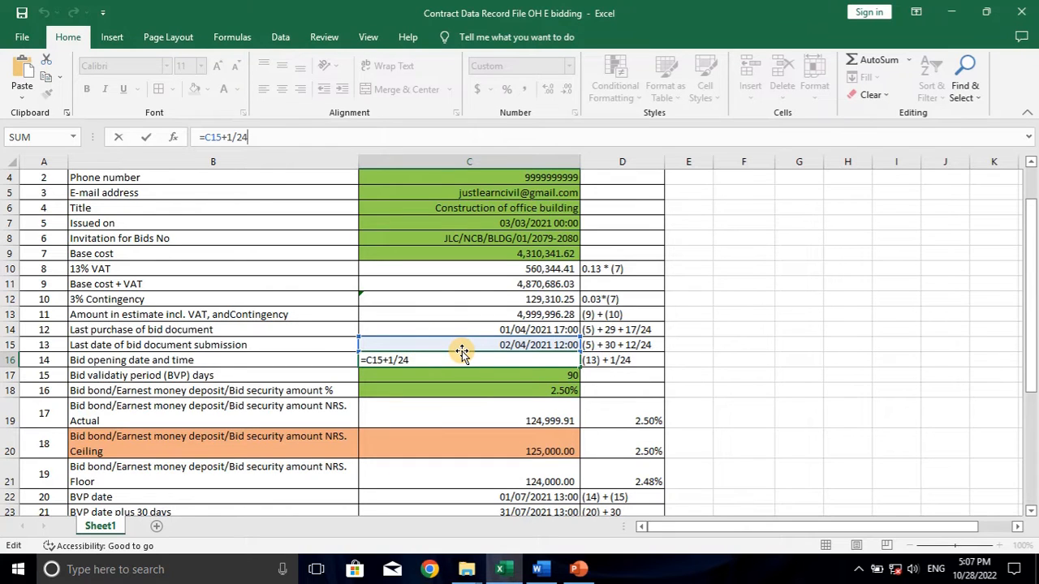
key("Return")
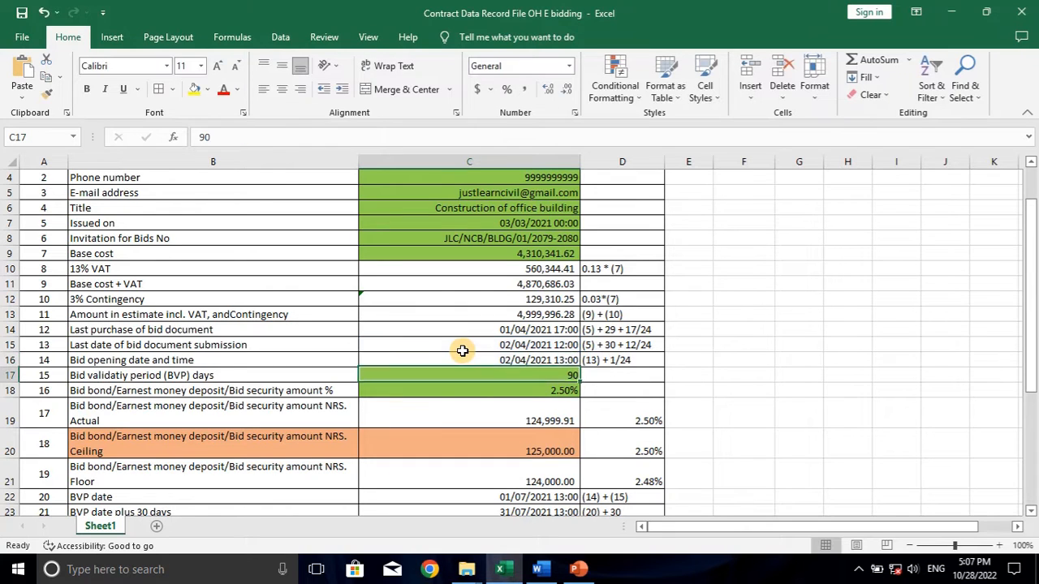
left_click(181, 376)
key("Right")
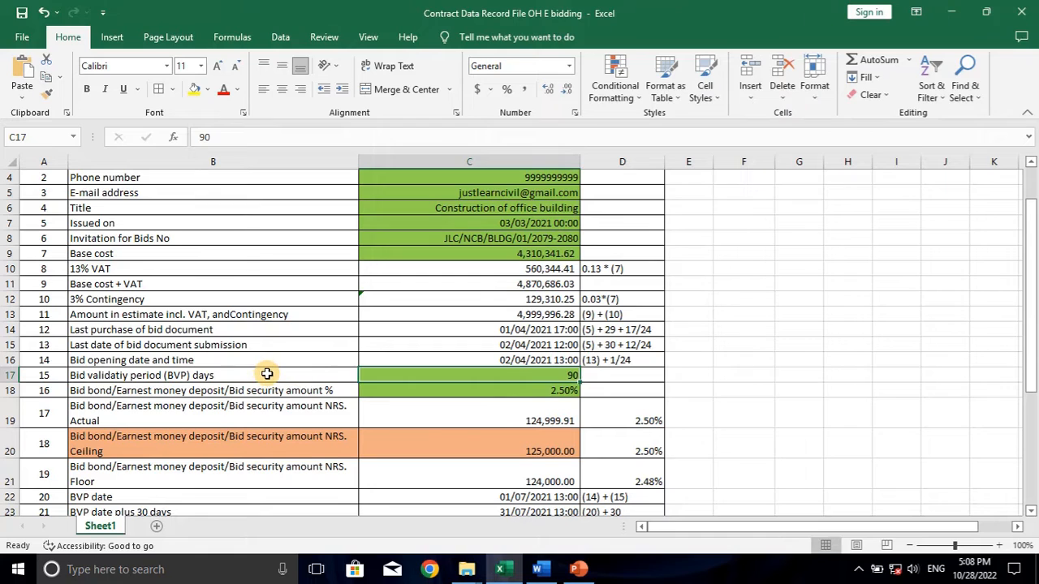
left_click(267, 373)
left_click(393, 377)
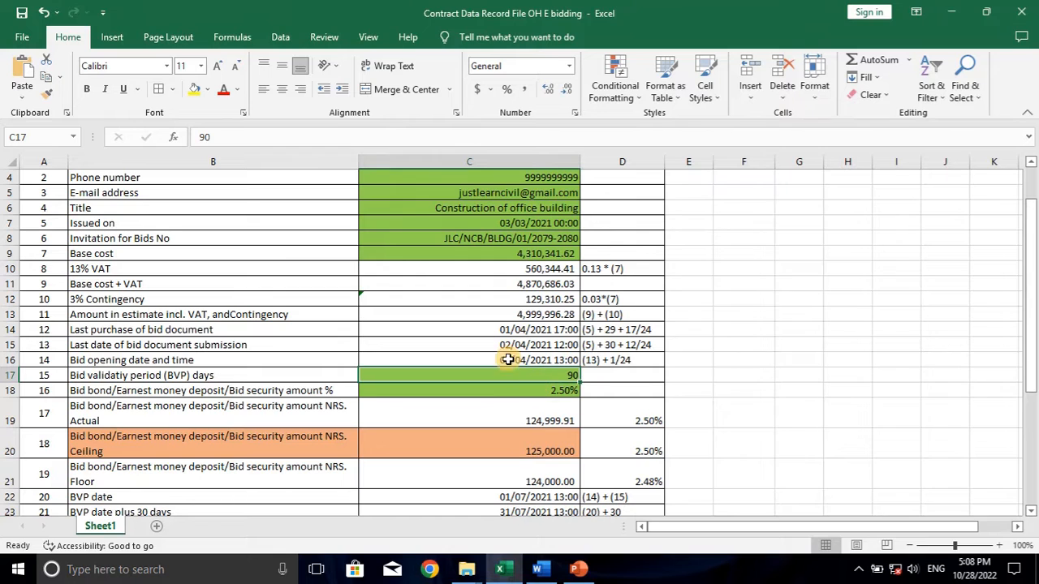
Enter the website address ppmo.gov.np in cell F17 beside the bid validity period row
scroll(508, 358, "down", 1)
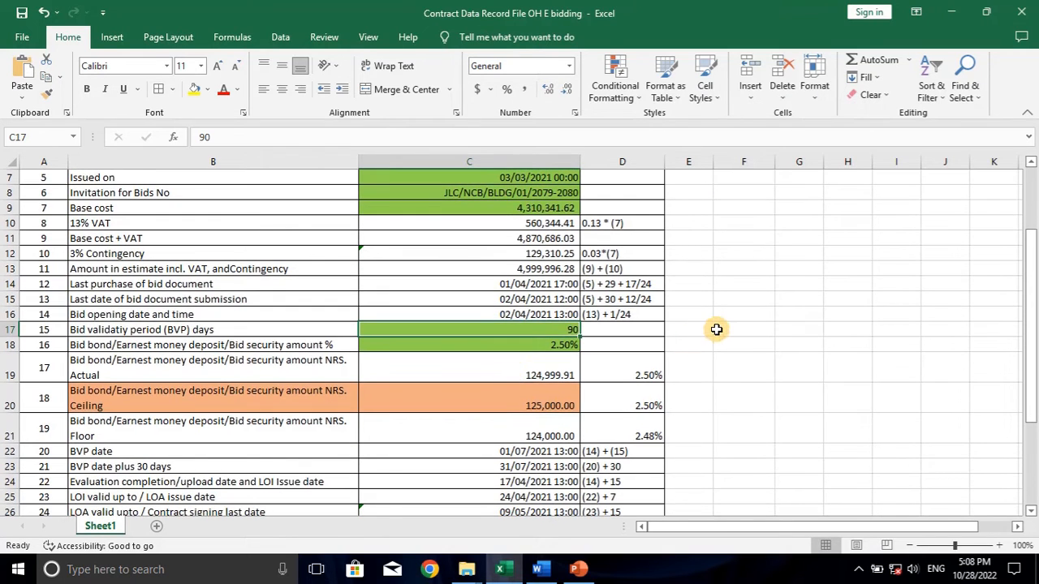
left_click(725, 325)
type("ppmo.gov.np")
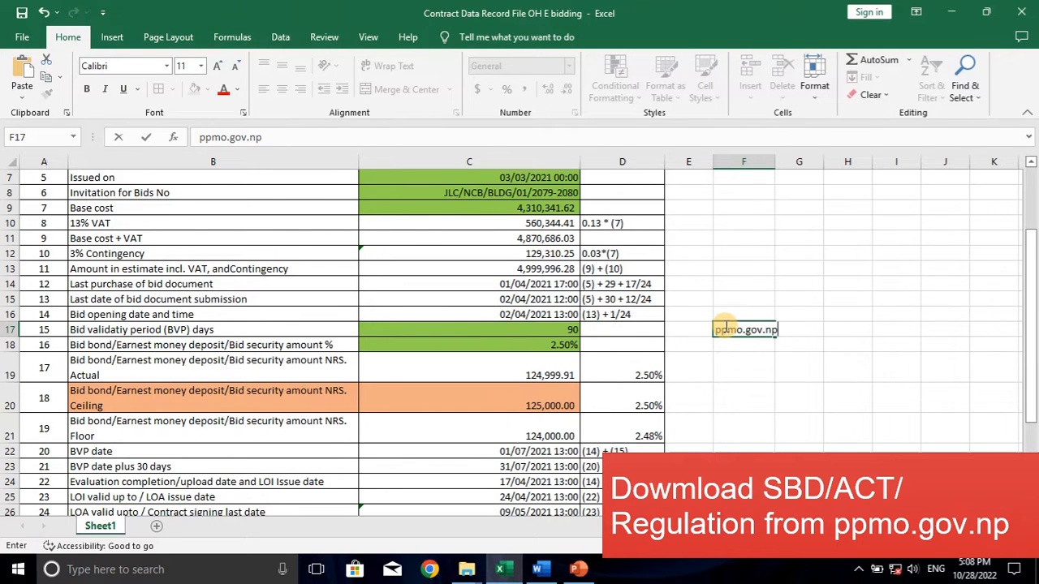
key("Return")
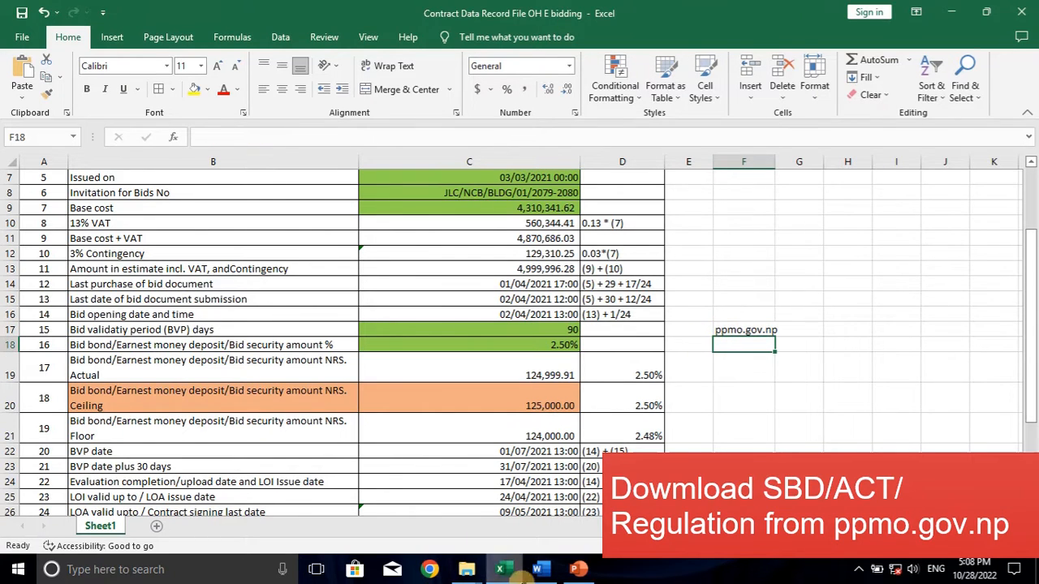
Switch to Word to view the NCB Works bidding document, then return to Excel and review the website address in cell F17
left_click(544, 566)
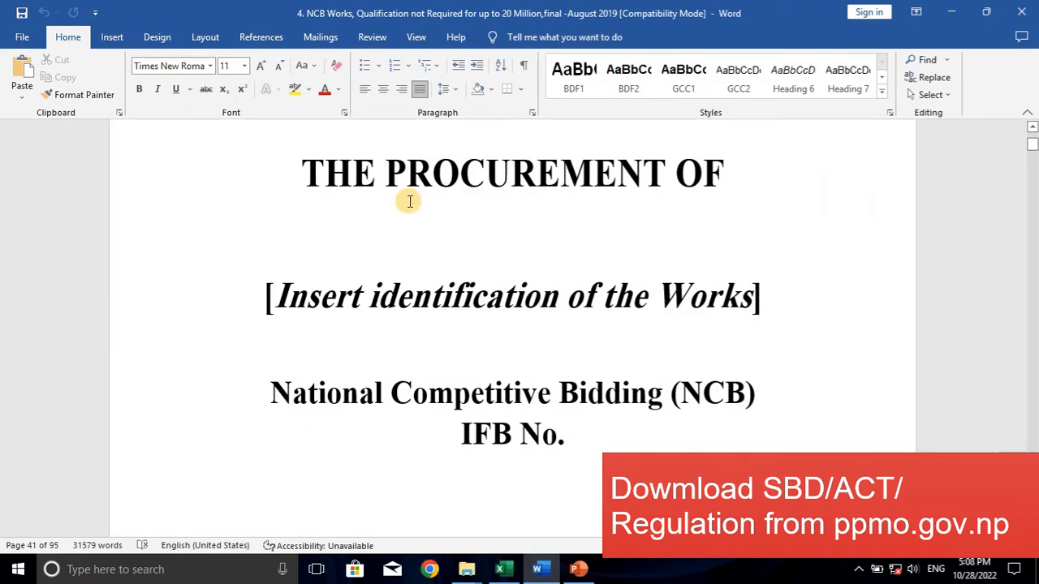
left_click(532, 562)
left_click(733, 330)
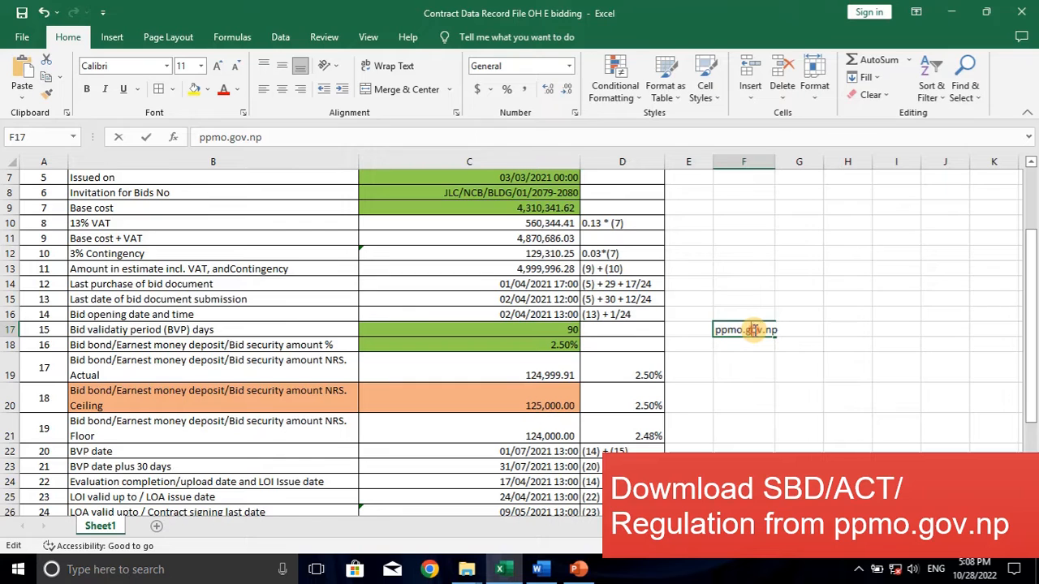
key("Return")
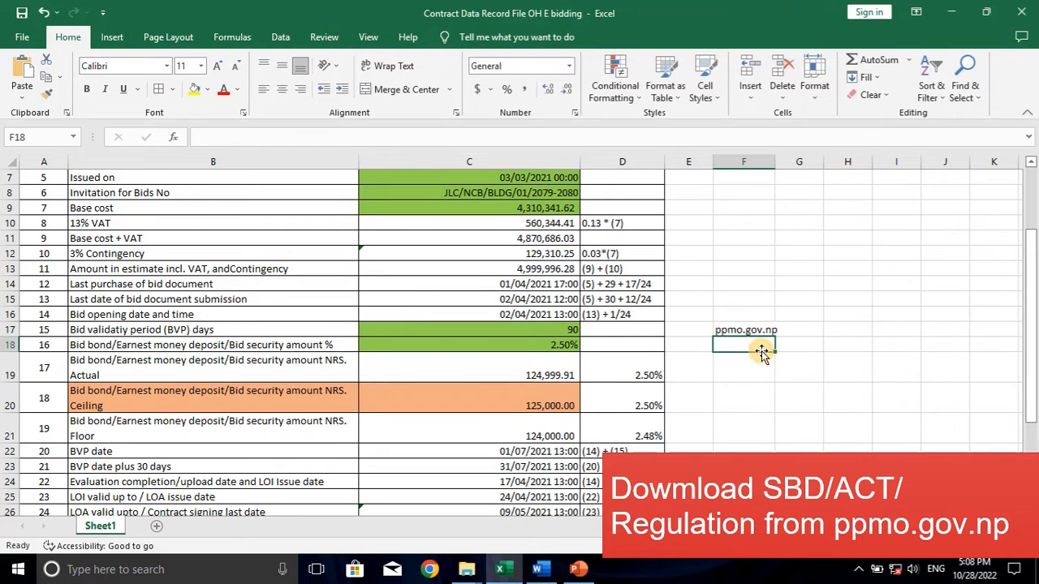
left_click(747, 332)
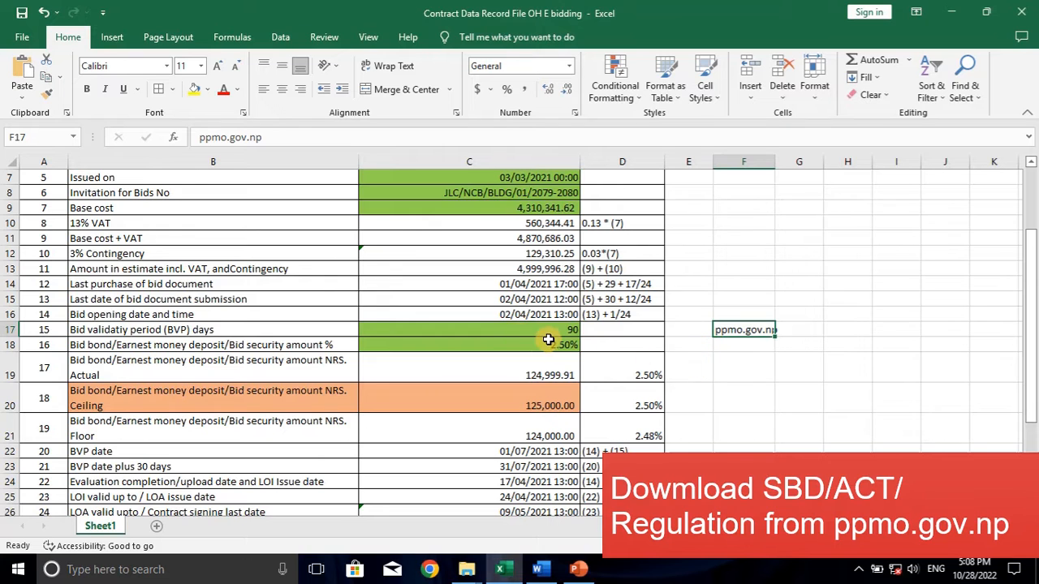
Review the bid security percentage and examine how the actual and ceiling bid security amounts are calculated
left_click(199, 345)
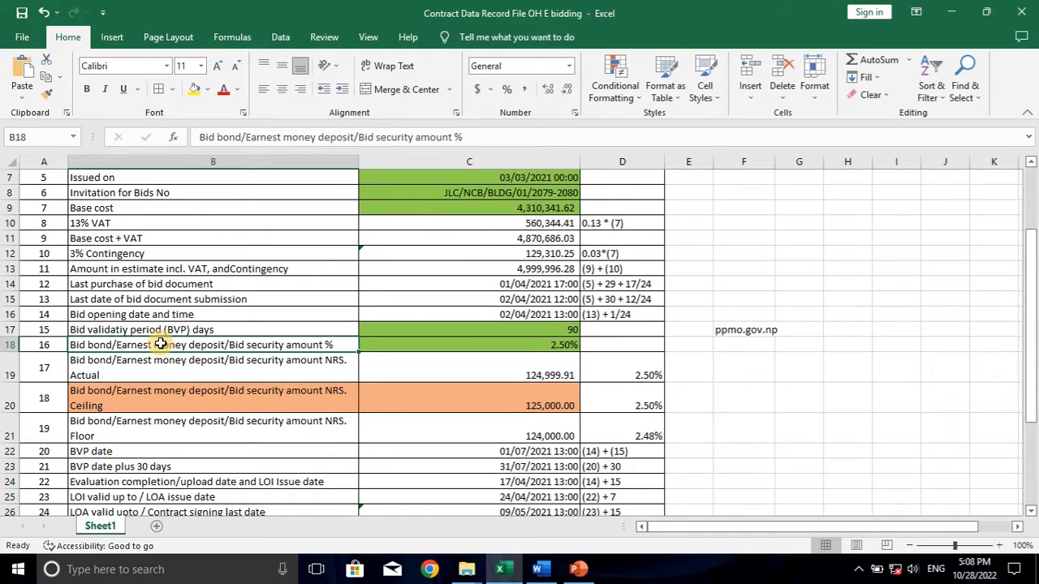
left_click(479, 348)
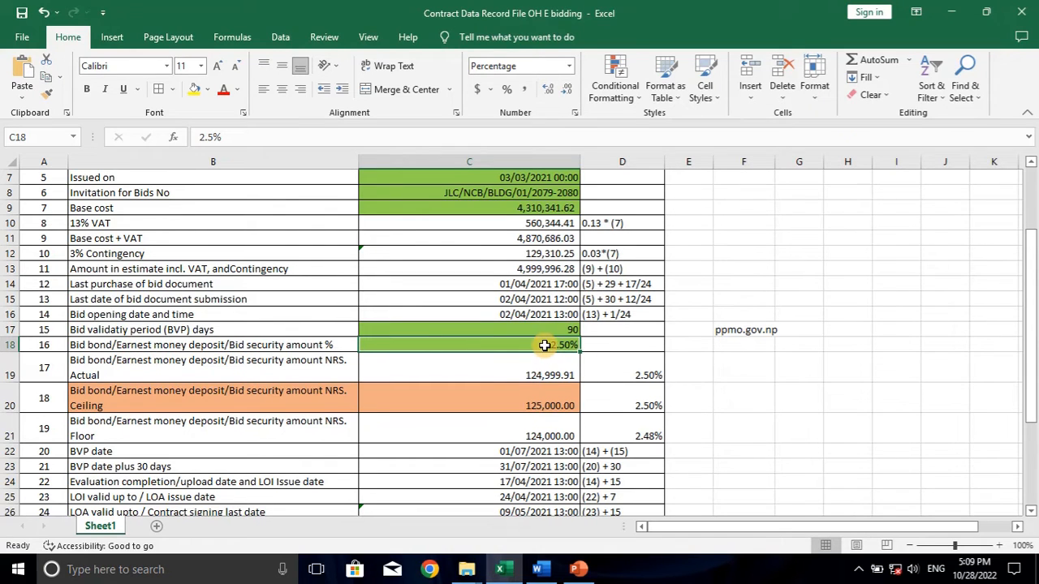
left_click(528, 375)
left_click(551, 396)
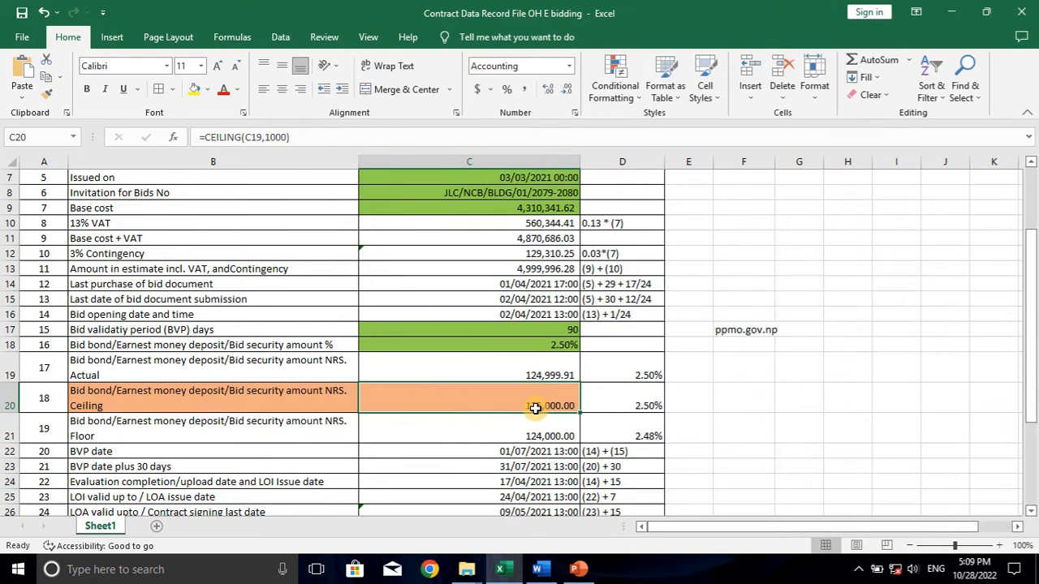
scroll(538, 408, "down", 2)
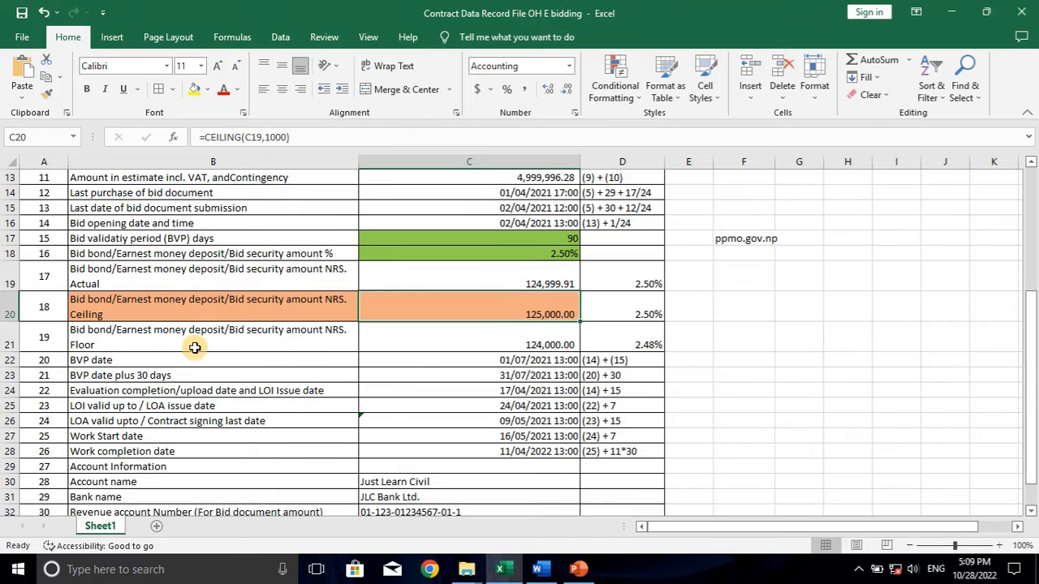
left_click_drag(565, 311, 125, 306)
Examine the BVP date formula in cell C22 and trace the cells it refers to
left_click(96, 363)
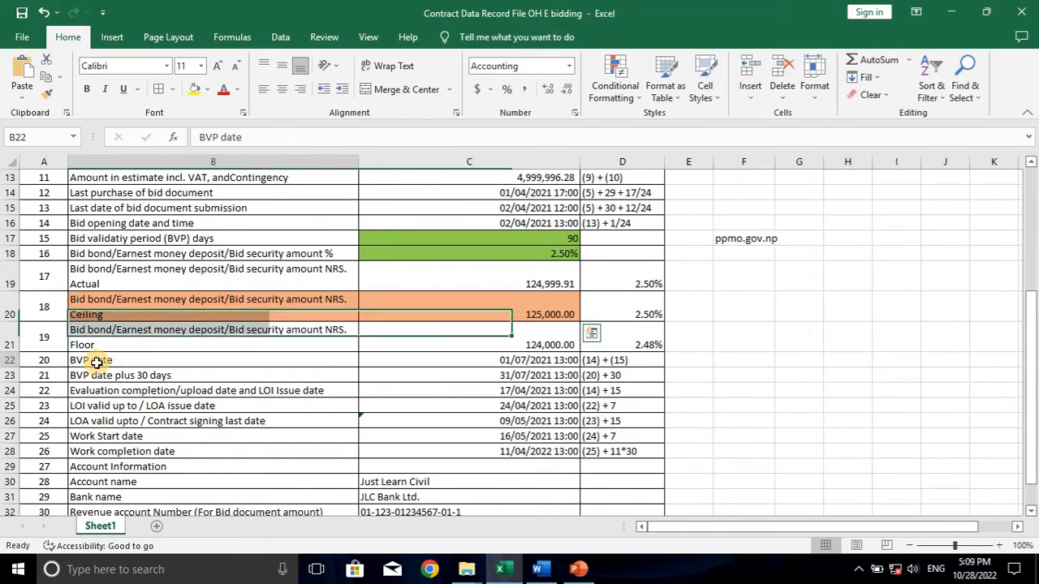
left_click(530, 362)
scroll(534, 362, "up", 1)
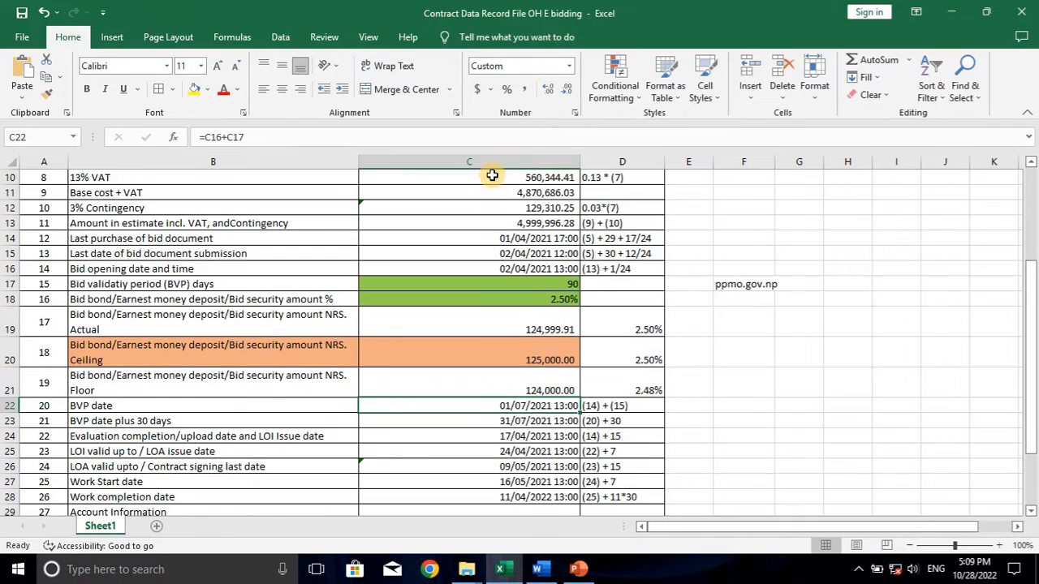
left_click(476, 138)
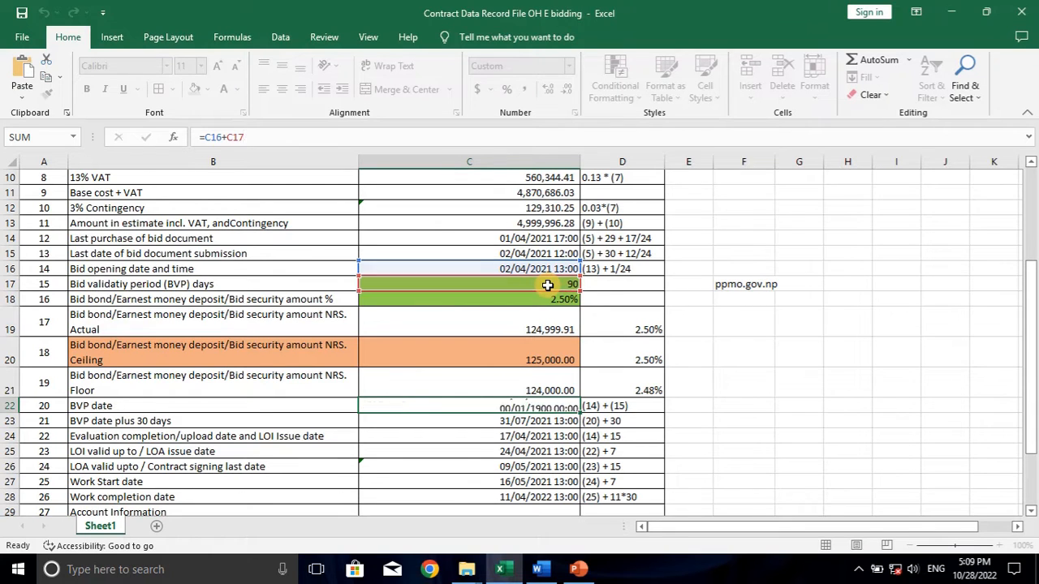
key("Return")
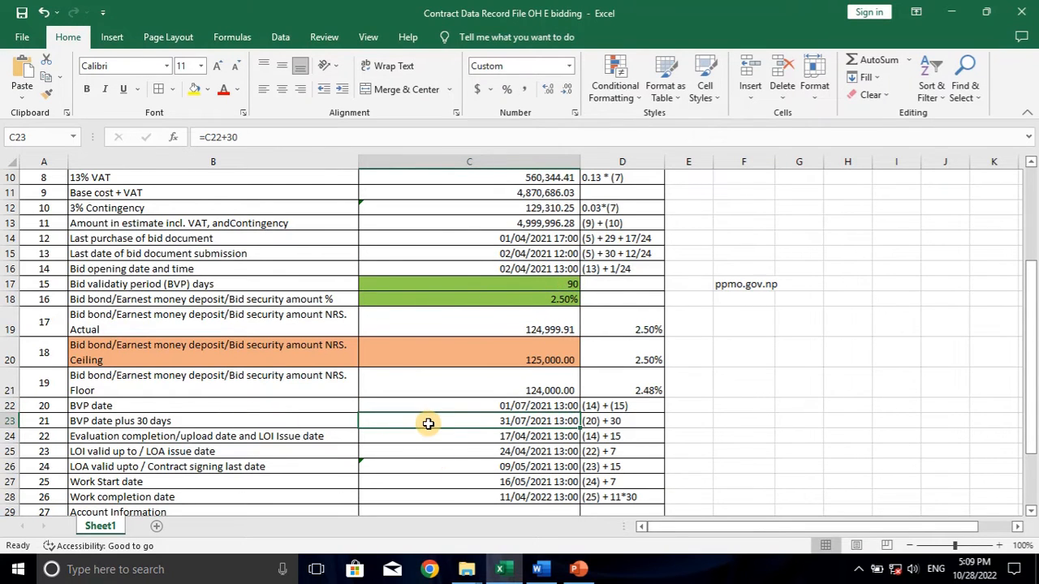
Examine the BVP date plus 30 days row and trace how its formula builds on the BVP date
left_click_drag(429, 422, 301, 417)
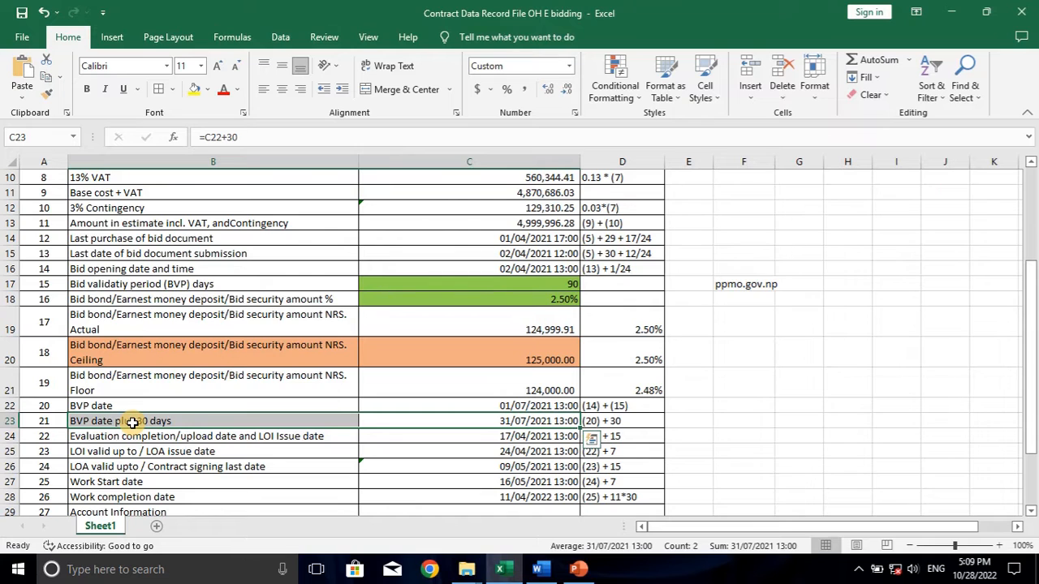
left_click(460, 407)
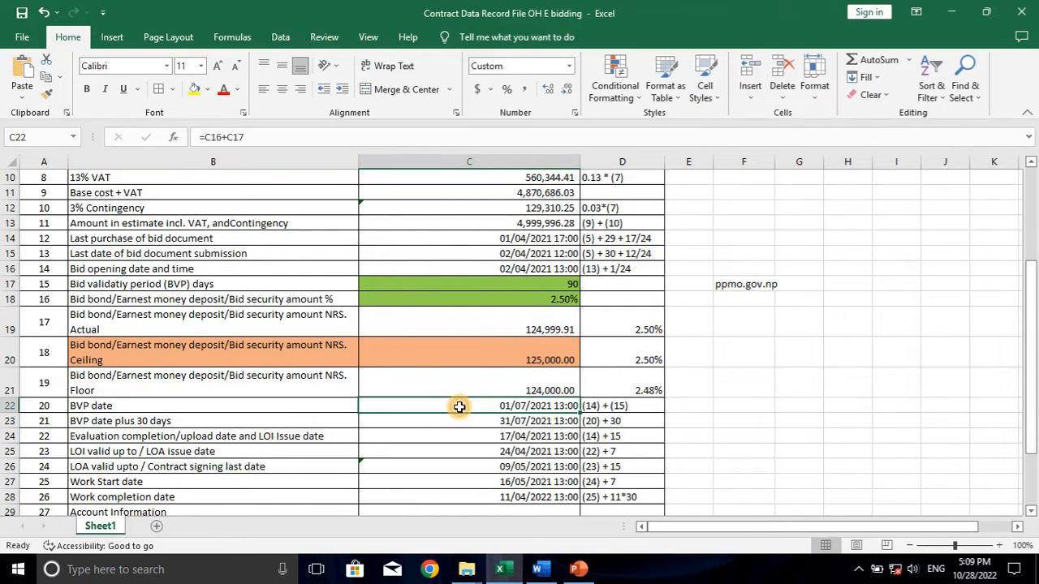
left_click(118, 422)
left_click(371, 424, "shift")
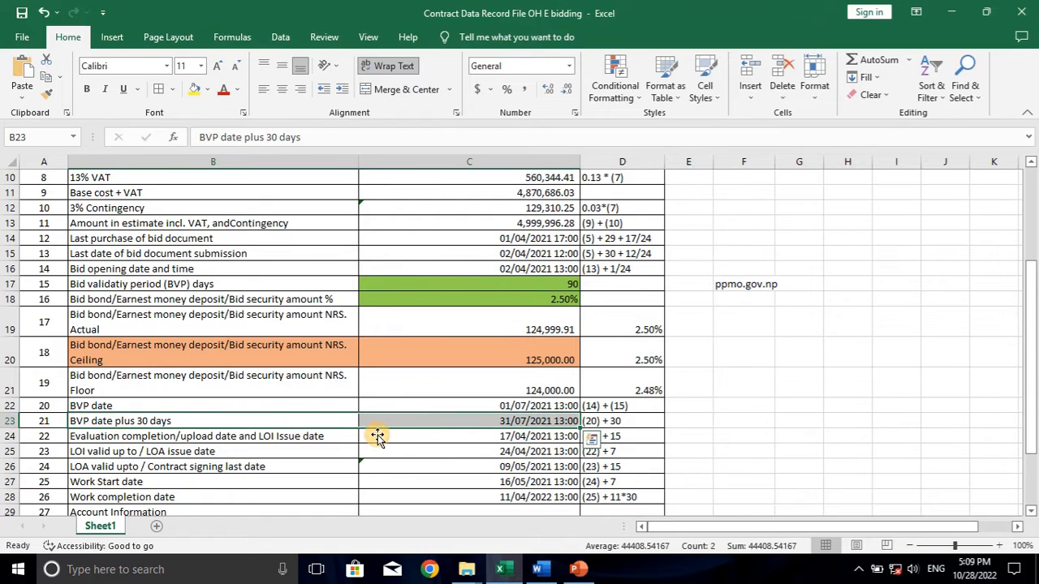
left_click(436, 422)
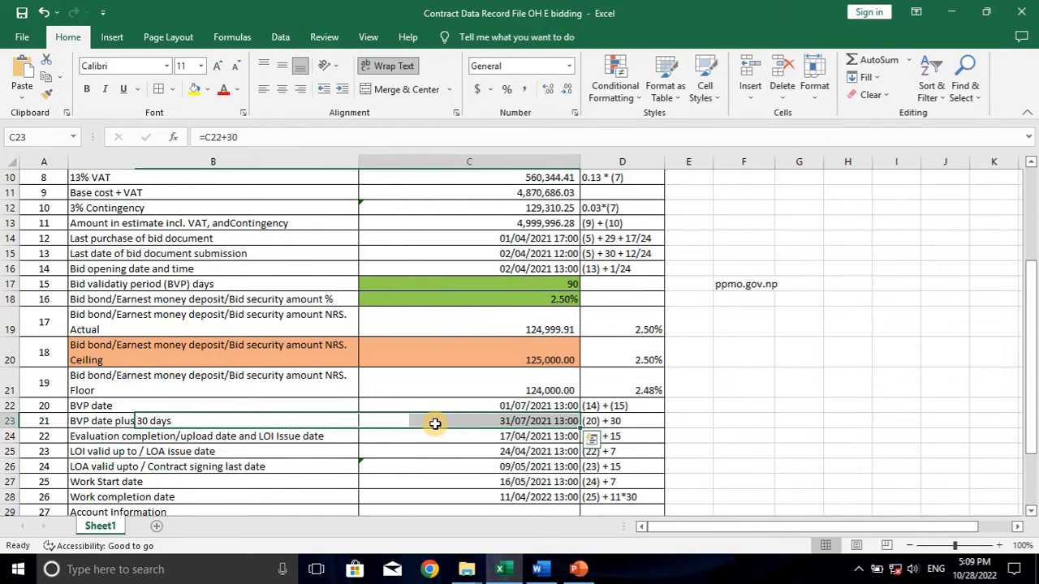
left_click(336, 137)
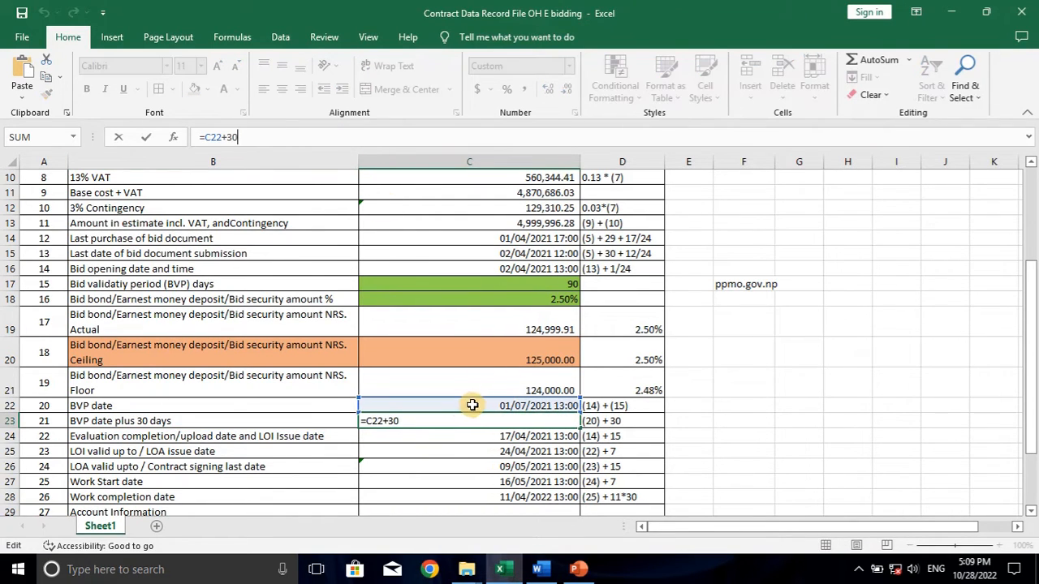
key("Return")
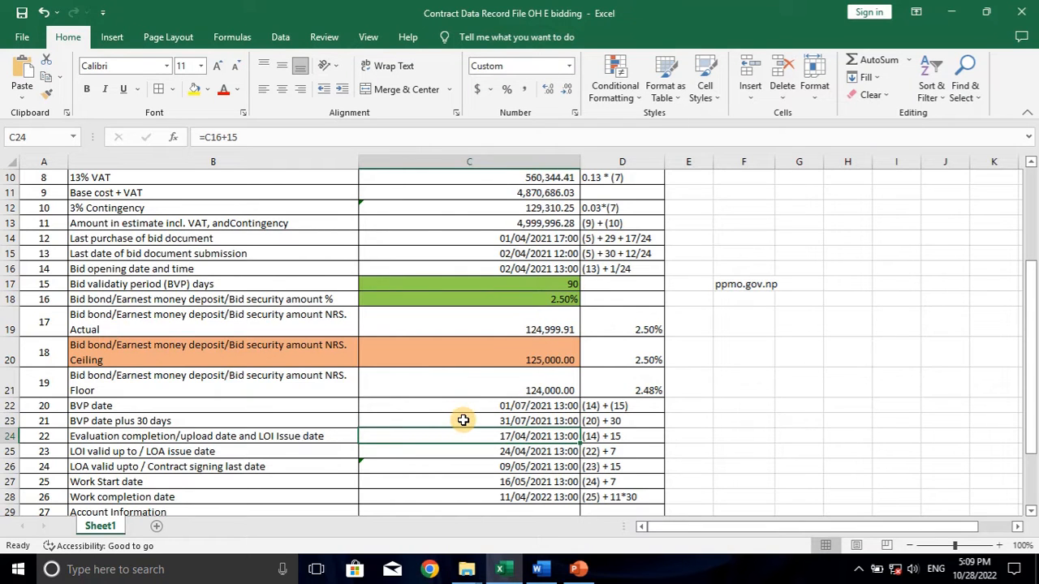
left_click(463, 421)
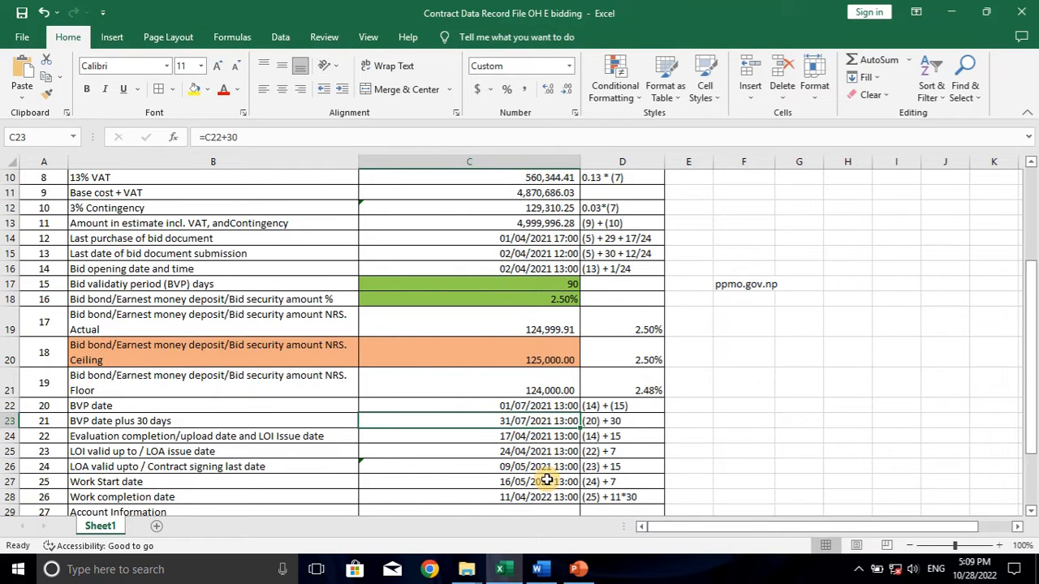
Switch to PowerPoint, highlight "Bid security" on the Standard bidding document (SBD) filling slide, and return to the Excel sheet
left_click(578, 569)
scroll(403, 331, "up", 4)
scroll(403, 331, "up", 5)
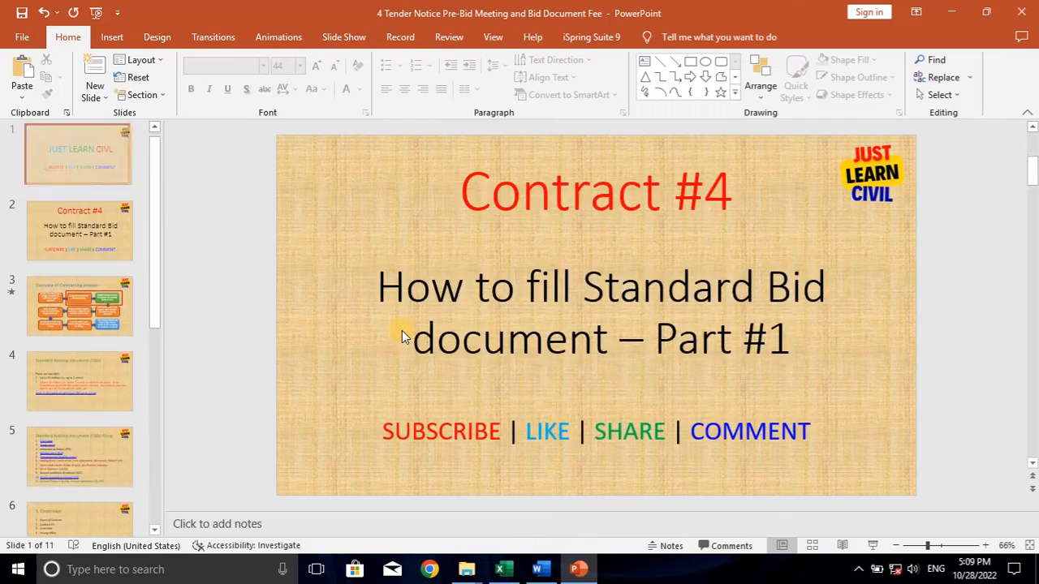
scroll(404, 330, "down", 4)
scroll(403, 331, "up", 1)
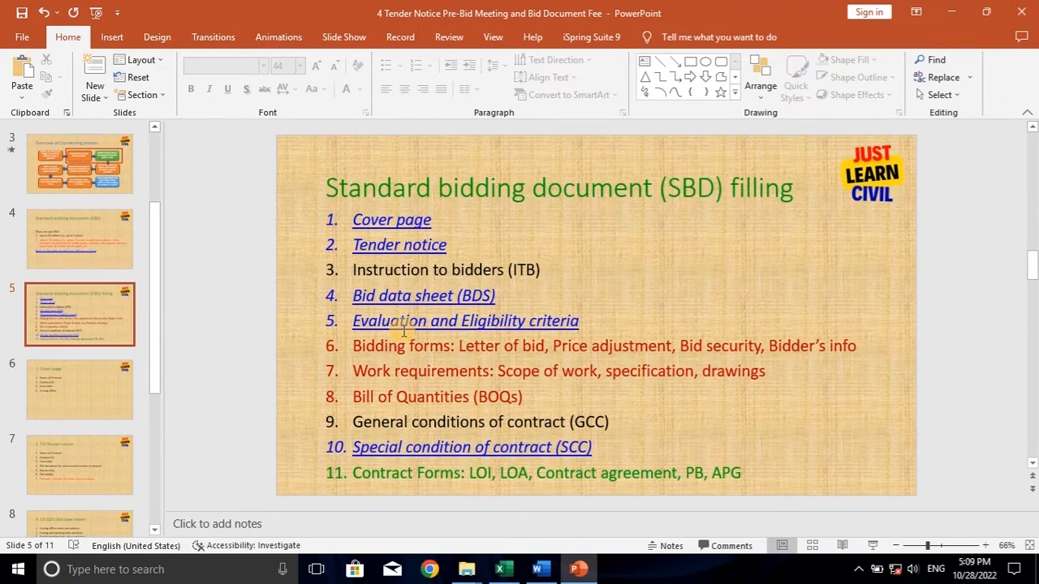
left_click(720, 349)
left_click_drag(686, 347, 760, 348)
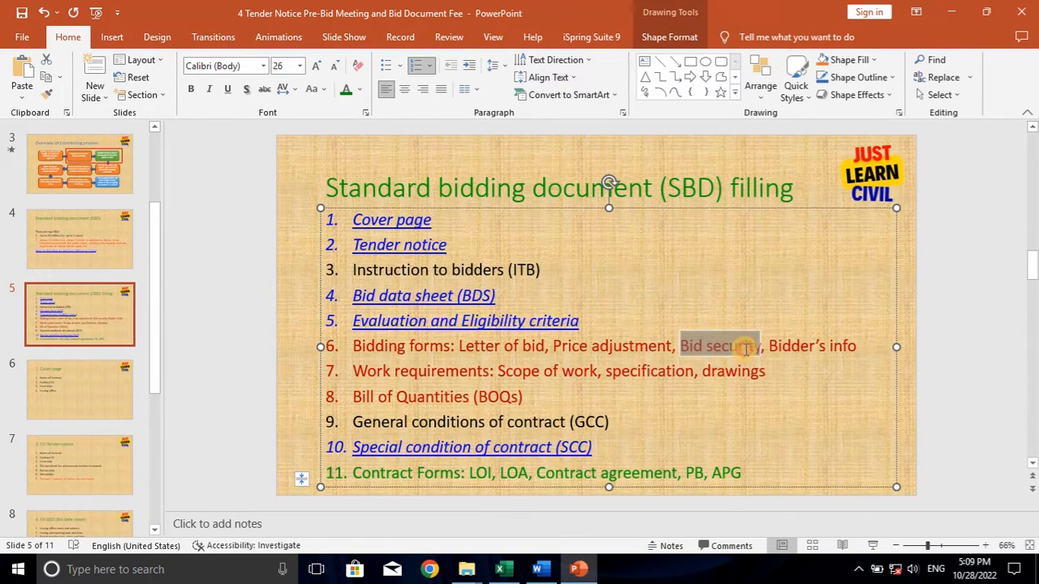
left_click(578, 569)
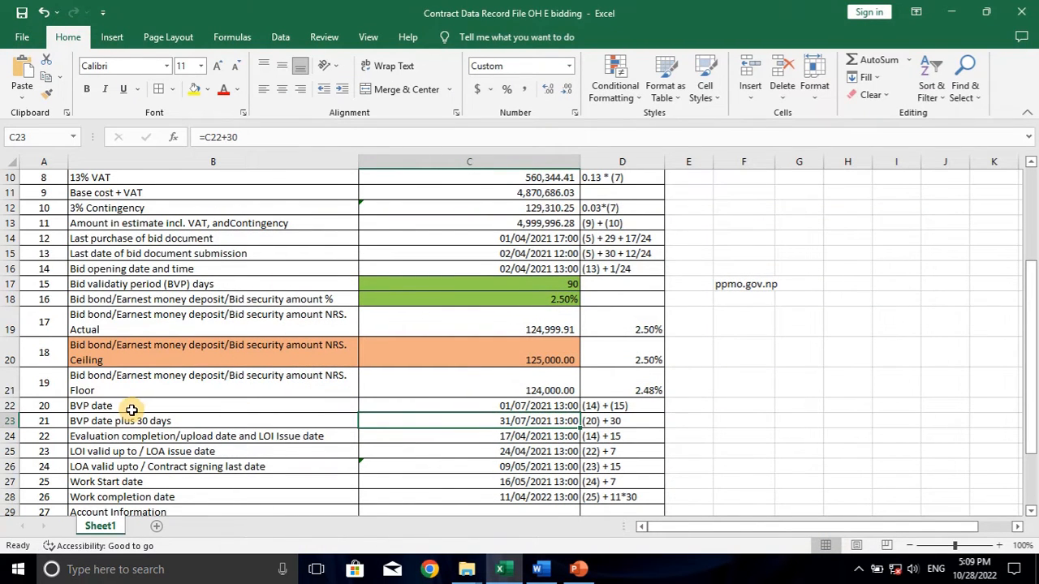
Examine the evaluation completion/upload and LOI issue date row and trace the cell its formula refers to
left_click(203, 436)
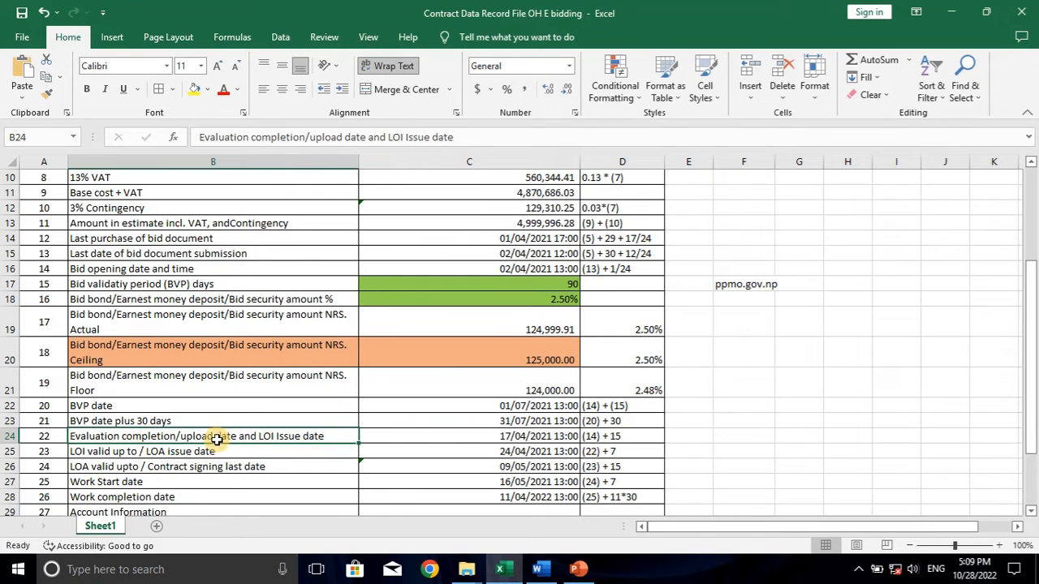
left_click(439, 436)
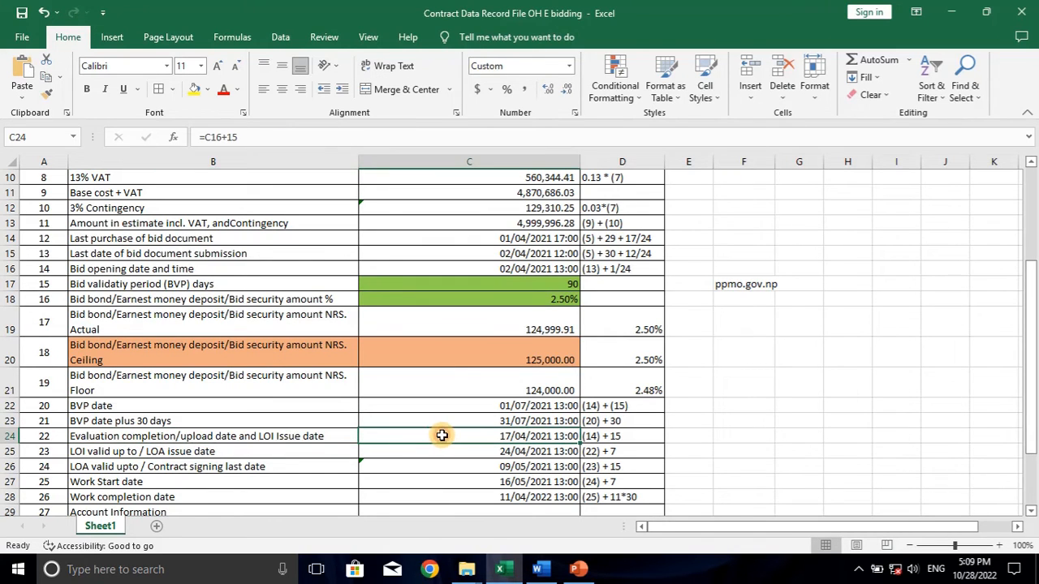
left_click(333, 134)
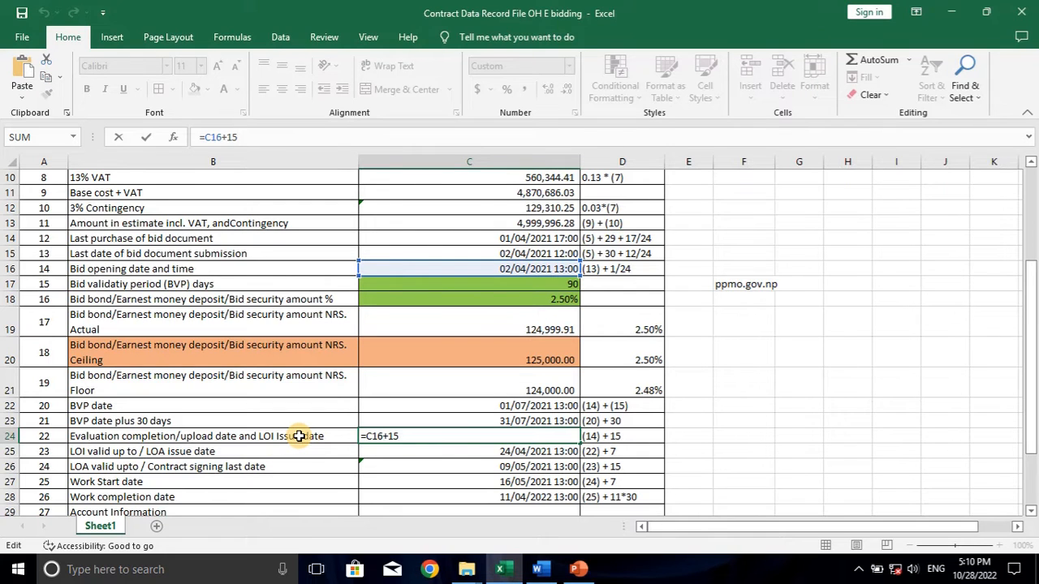
key("Return")
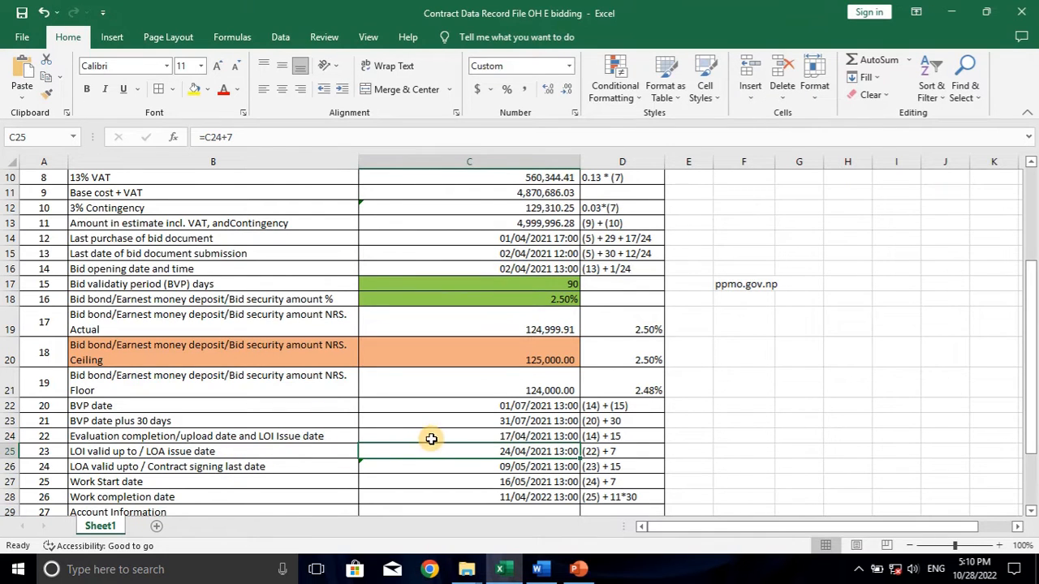
Examine the formulas for the LOI validity/LOA issue date and the LOA validity/contract signing last date
left_click(414, 138)
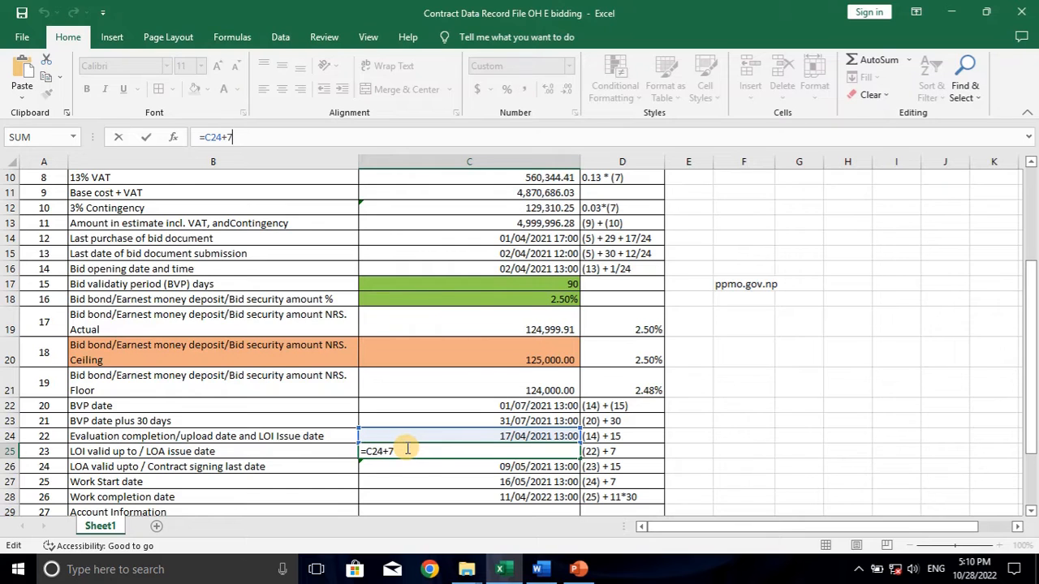
key("Return")
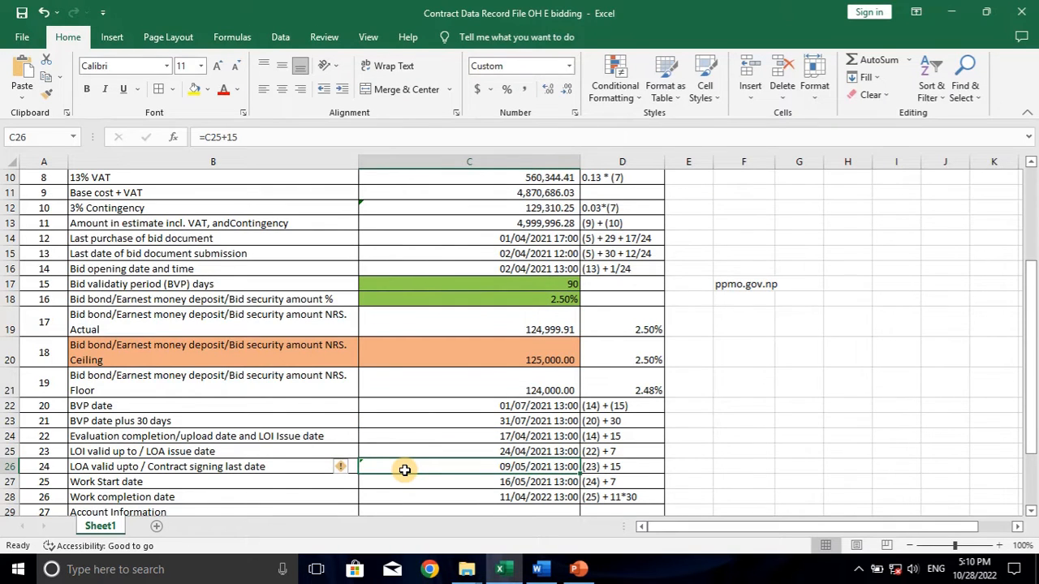
left_click(354, 137)
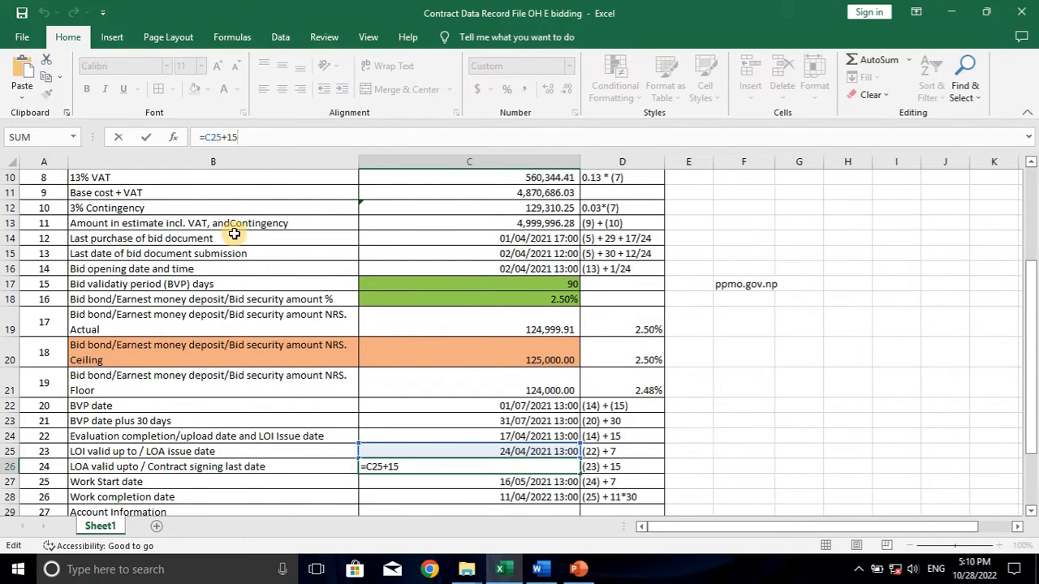
key("Return")
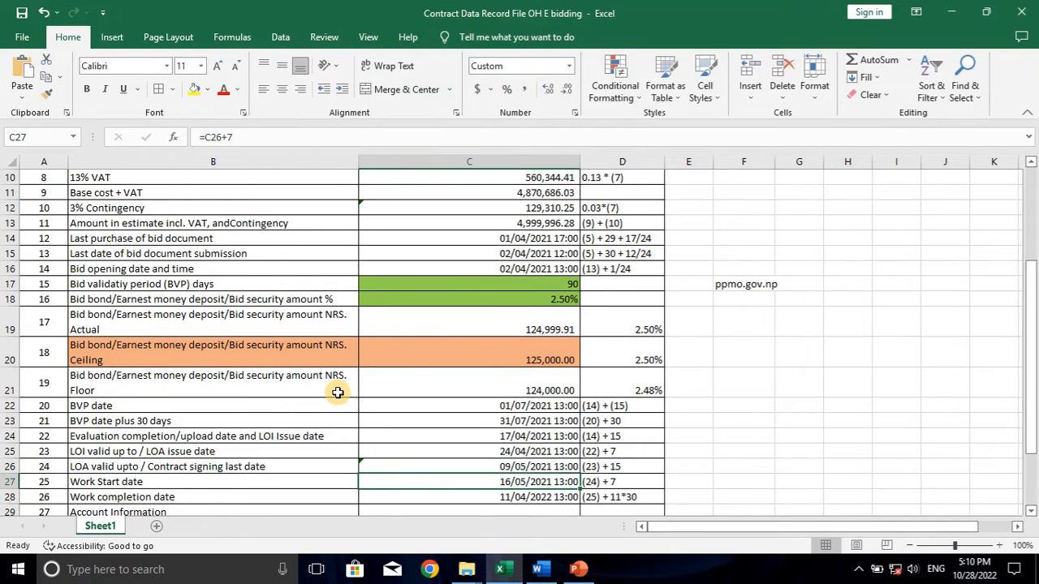
Examine the work start date row and trace how its formula derives from the contract signing last date
scroll(371, 426, "down", 1)
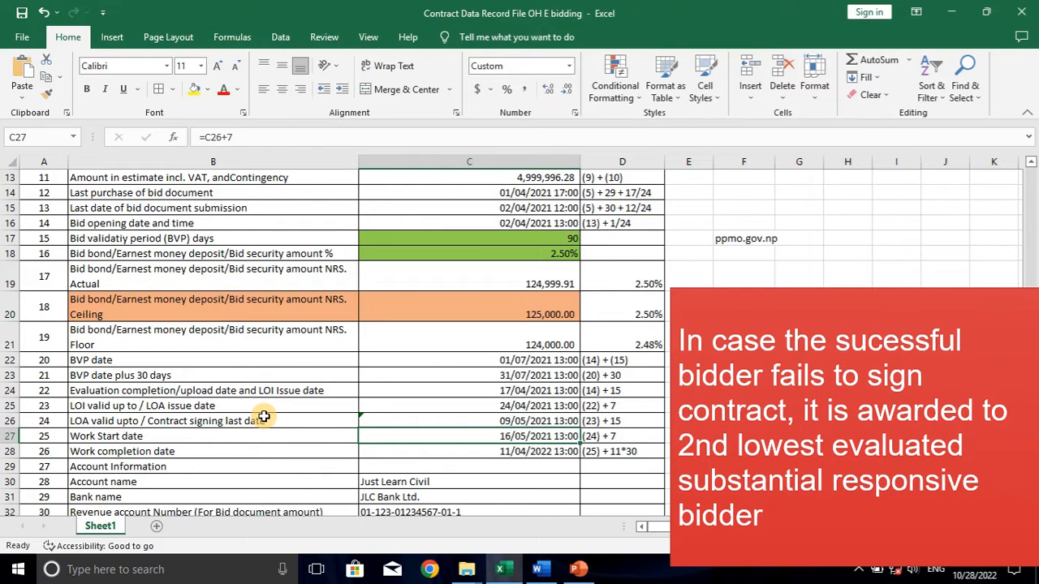
left_click(154, 435)
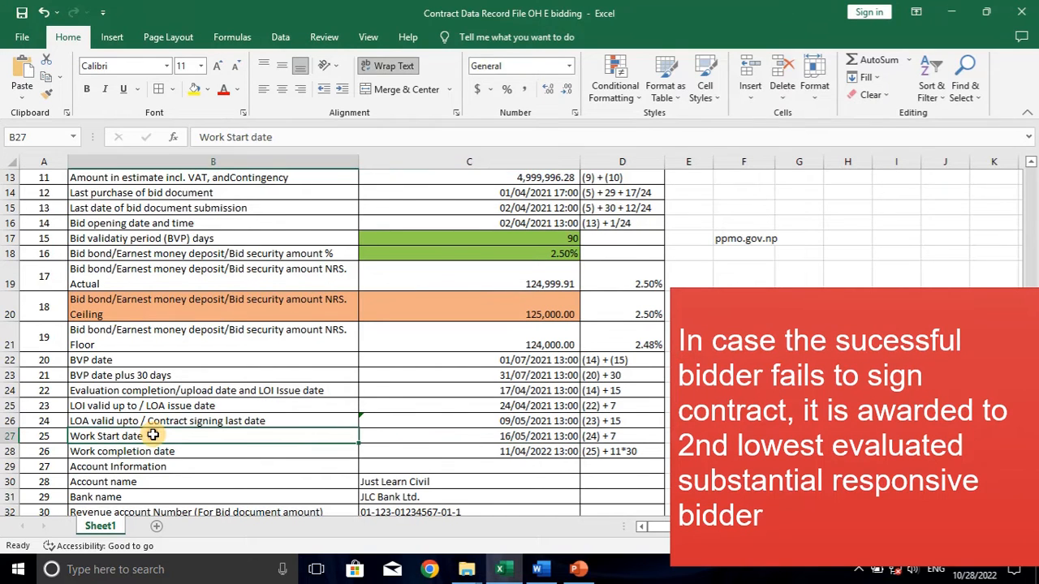
left_click(384, 434)
left_click(336, 132)
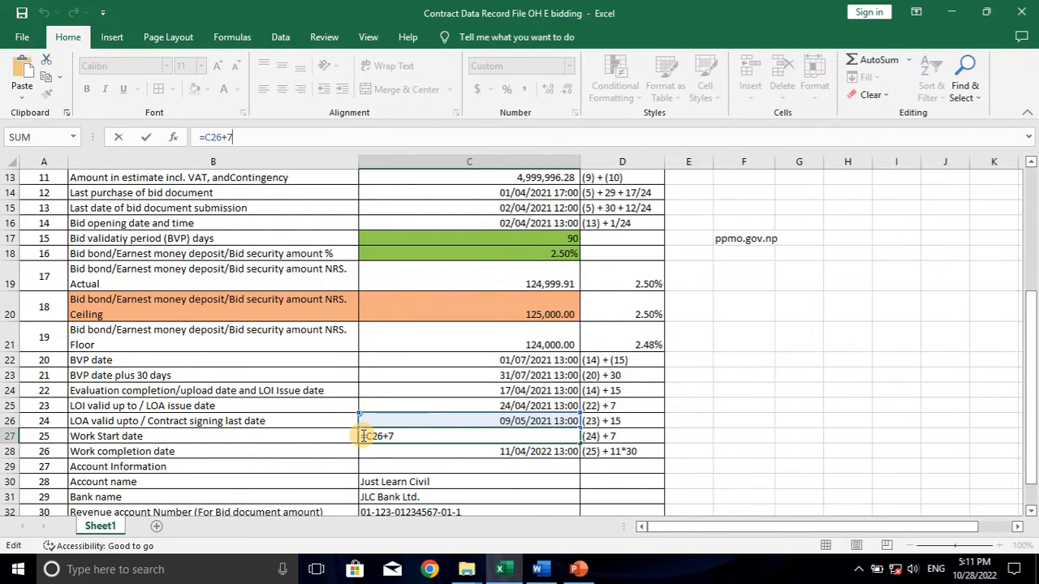
key("Return")
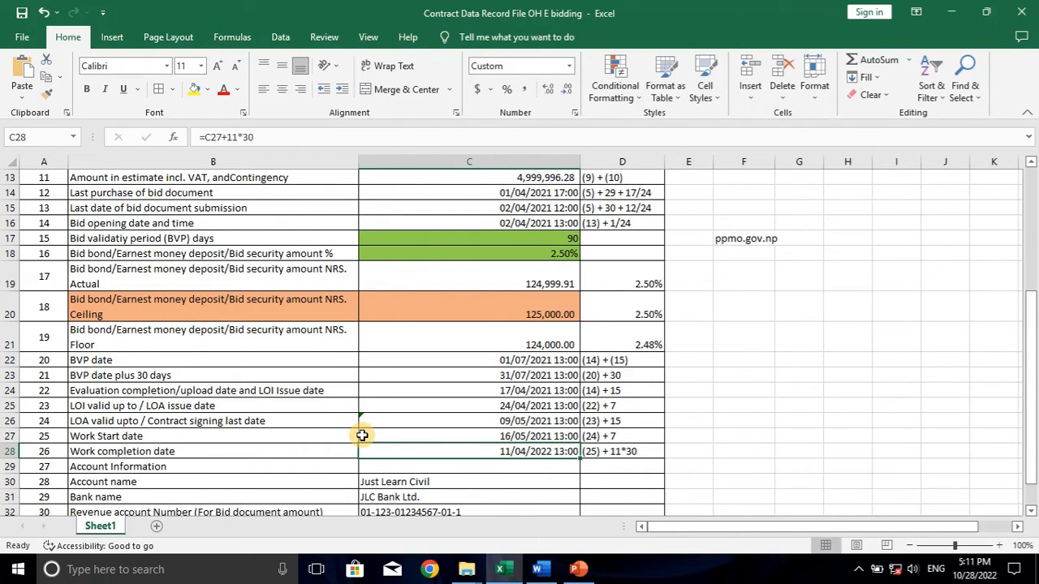
Examine the work completion date row and trace how its formula derives from the work start date
left_click(403, 438)
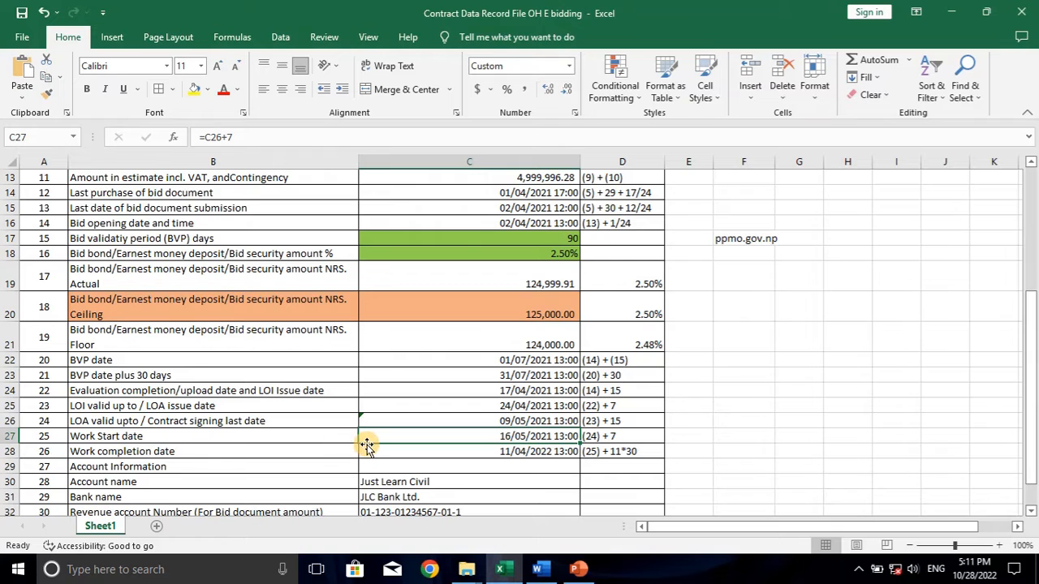
left_click_drag(345, 434, 386, 435)
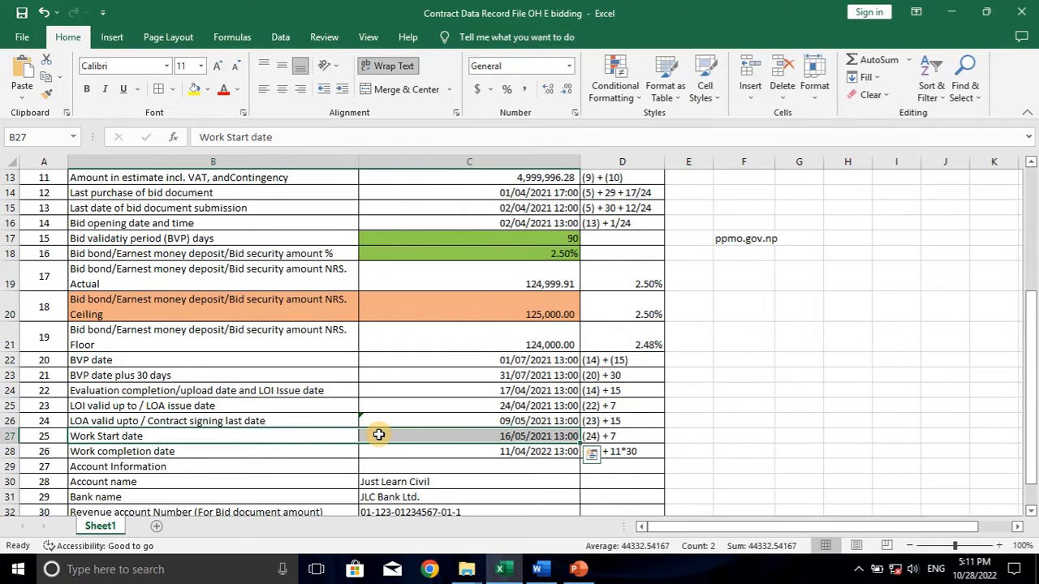
left_click(253, 451)
left_click(438, 448)
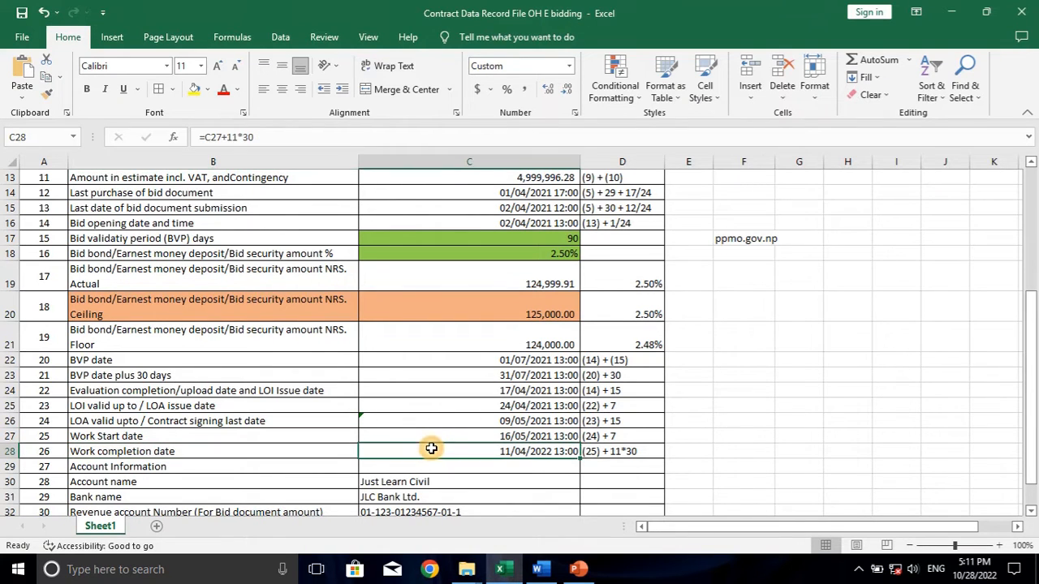
left_click(249, 137)
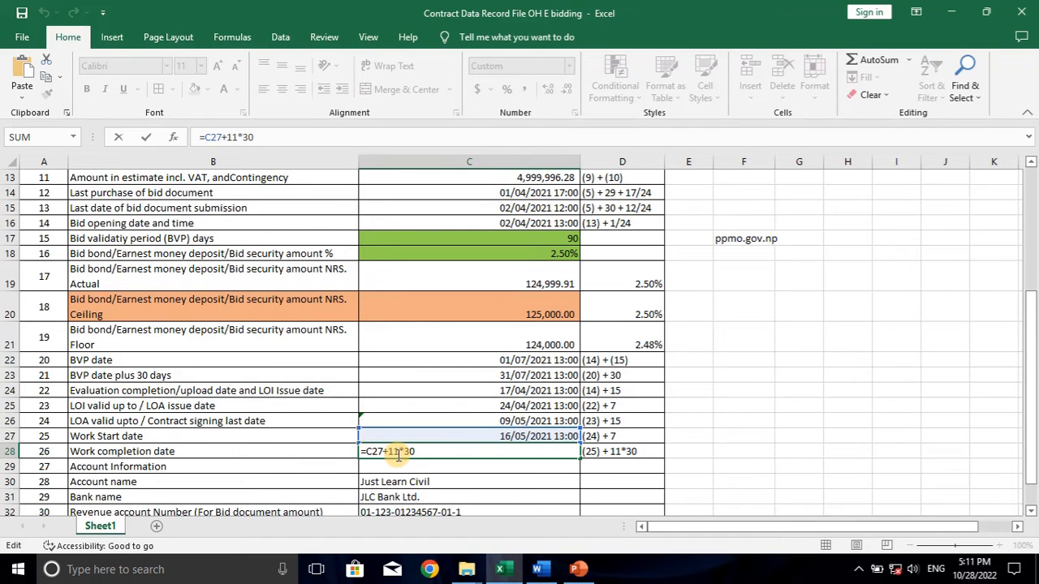
key("Return")
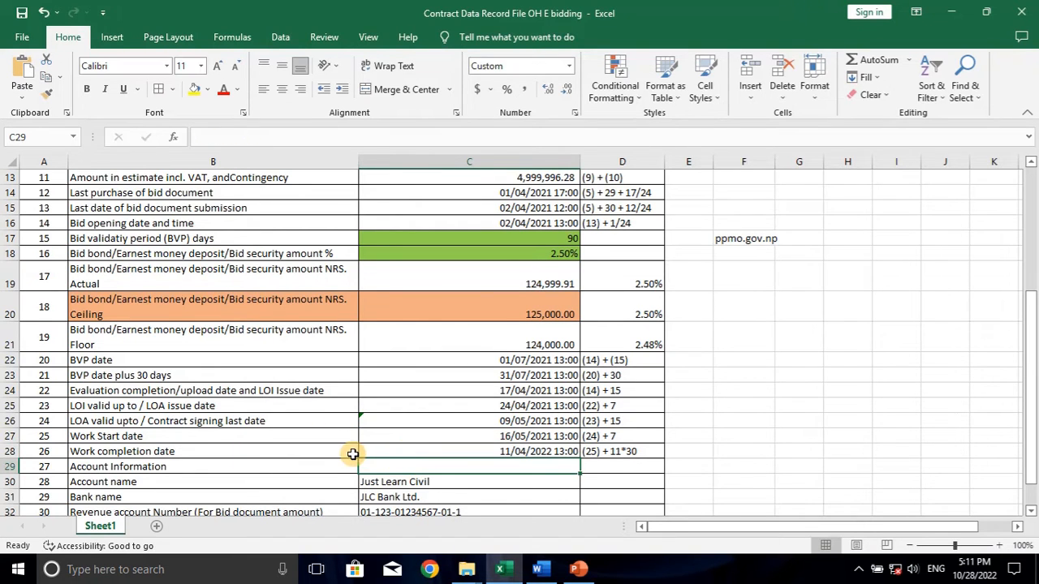
Examine the account name and bank name rows under Account Information
scroll(382, 455, "down", 1)
left_click_drag(164, 436, 381, 431)
left_click(401, 440)
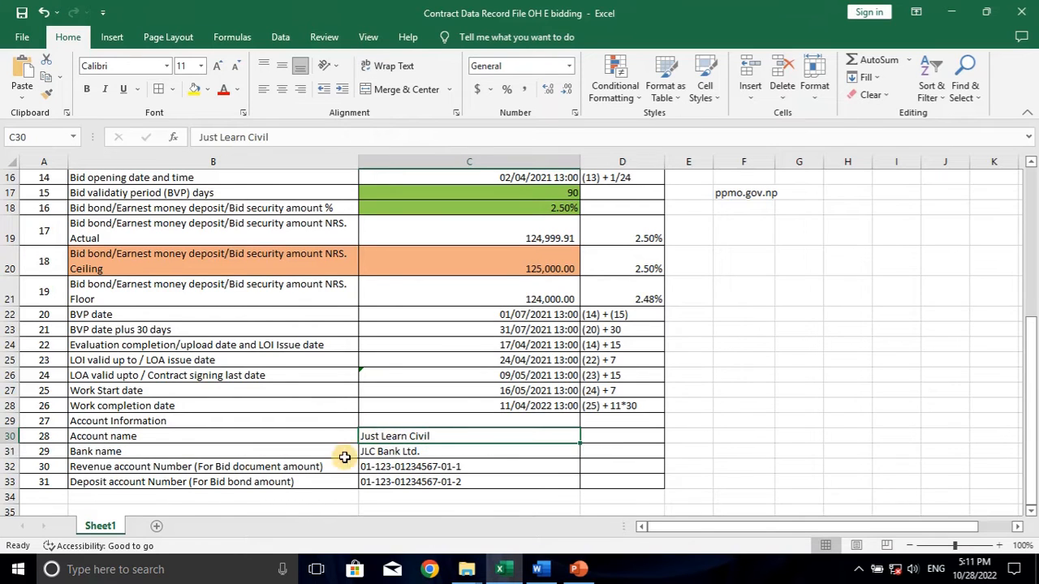
left_click(149, 449)
left_click_drag(149, 449, 388, 450)
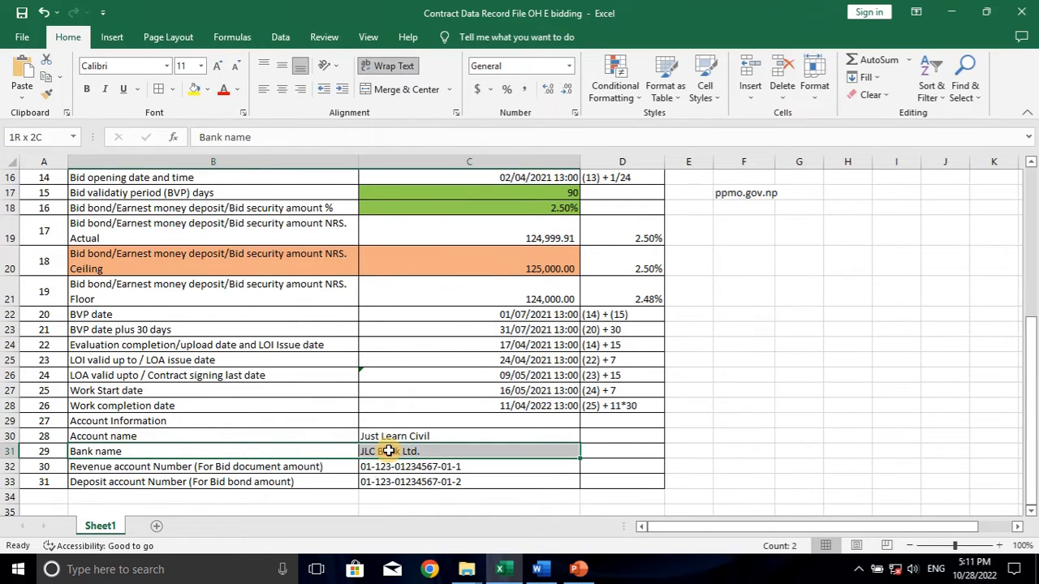
left_click(388, 451)
scroll(389, 451, "down", 2)
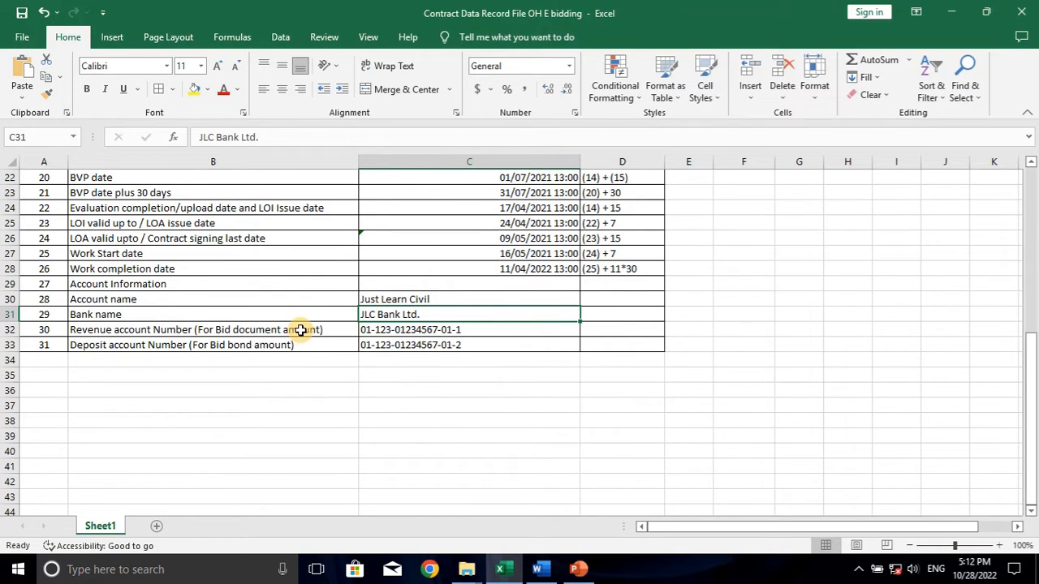
Examine the revenue account number row for the bid document amount and the deposit account number row for the bid bond amount
left_click_drag(297, 331, 396, 332)
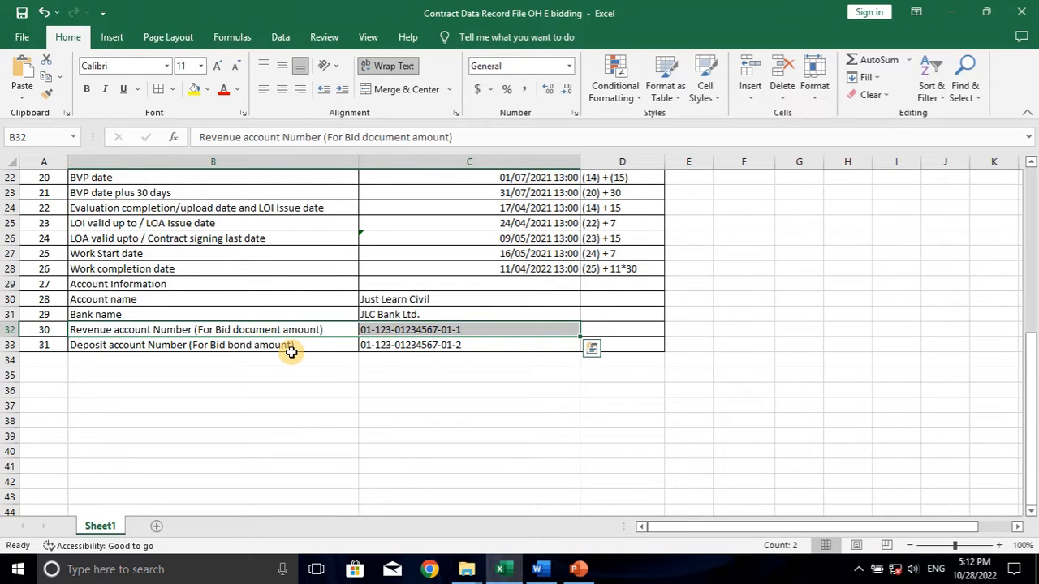
left_click_drag(281, 331, 381, 332)
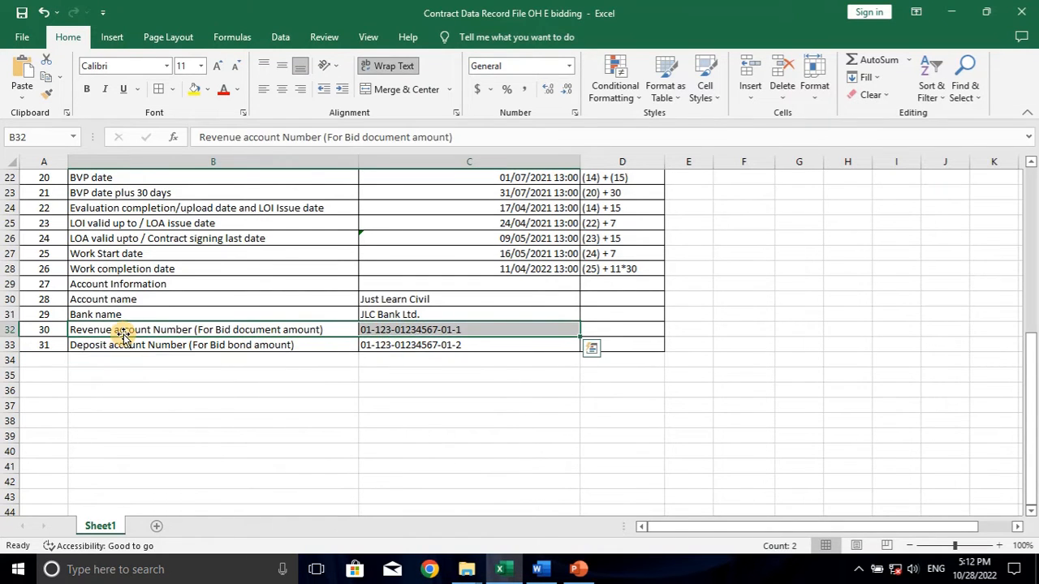
left_click(109, 347)
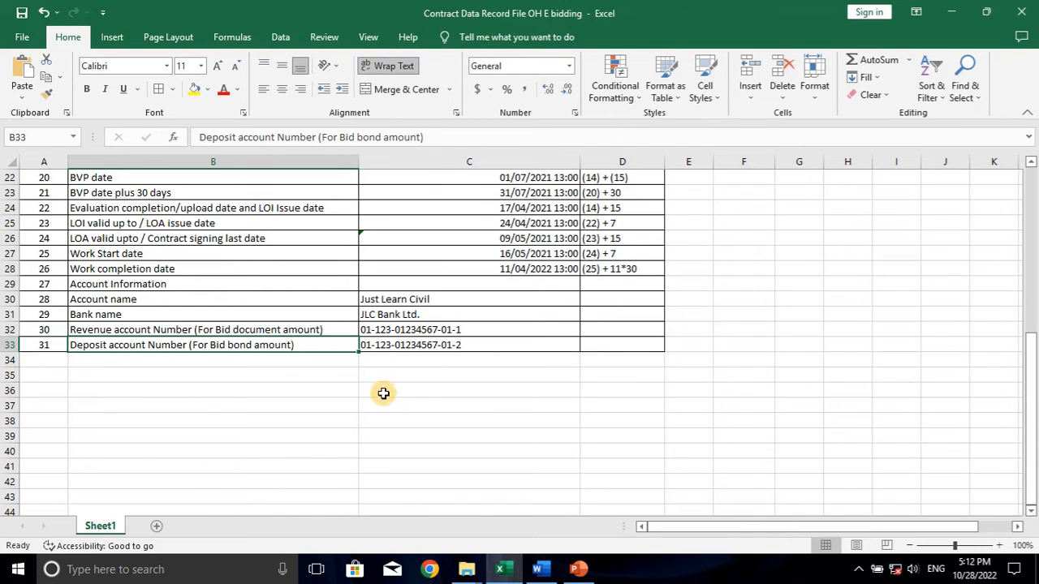
Switch to PowerPoint to point out "Bid security" on the SBD filling slide, and return to the deposit account number in Excel
left_click(577, 569)
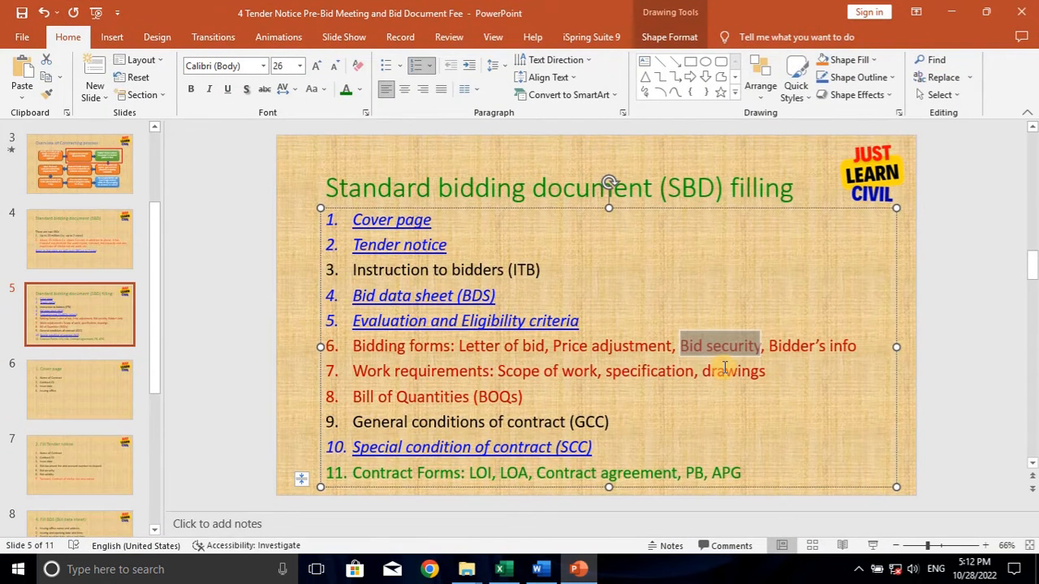
left_click_drag(683, 343, 737, 348)
left_click(749, 348)
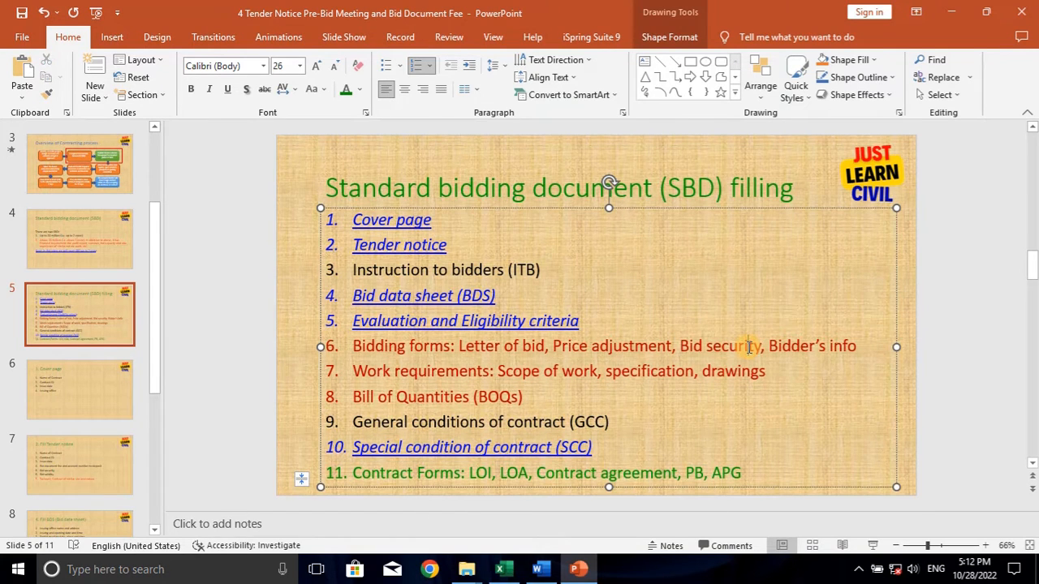
left_click(944, 12)
mouse_move(444, 345)
left_mouse_down()
mouse_move(276, 343)
mouse_move(424, 340)
left_mouse_up()
Go back to the start of the sheet and highlight the green input values from the office name down to the base cost
scroll(430, 349, "up", 5)
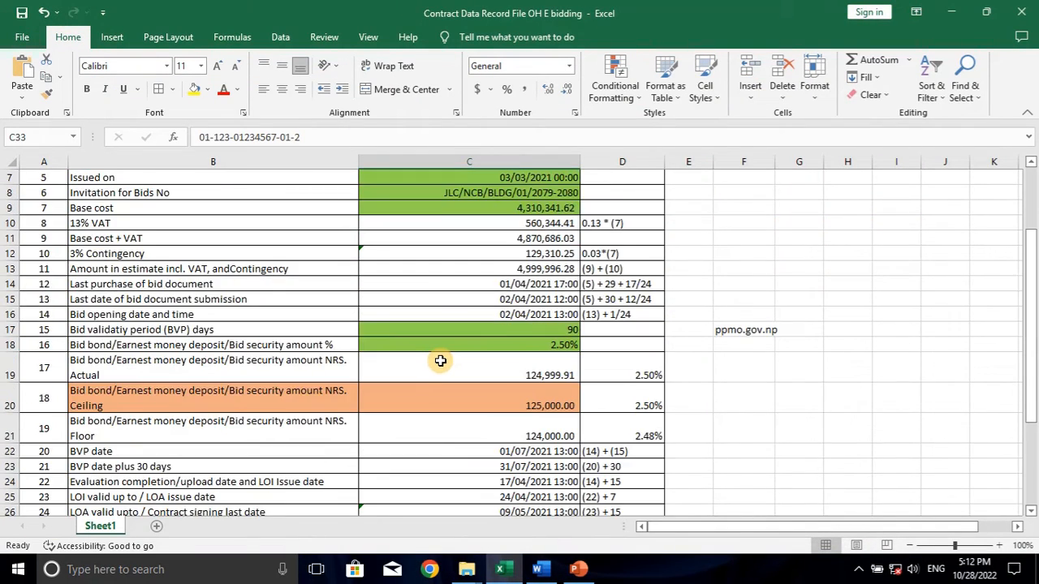
scroll(440, 360, "up", 2)
scroll(464, 268, "down", 2)
scroll(487, 313, "up", 2)
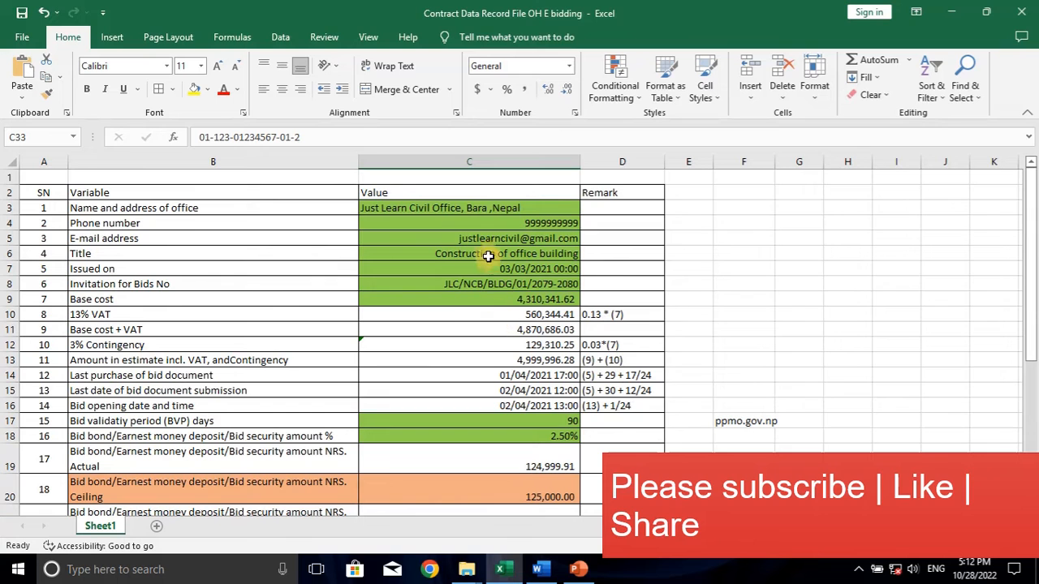
left_click_drag(471, 207, 484, 299)
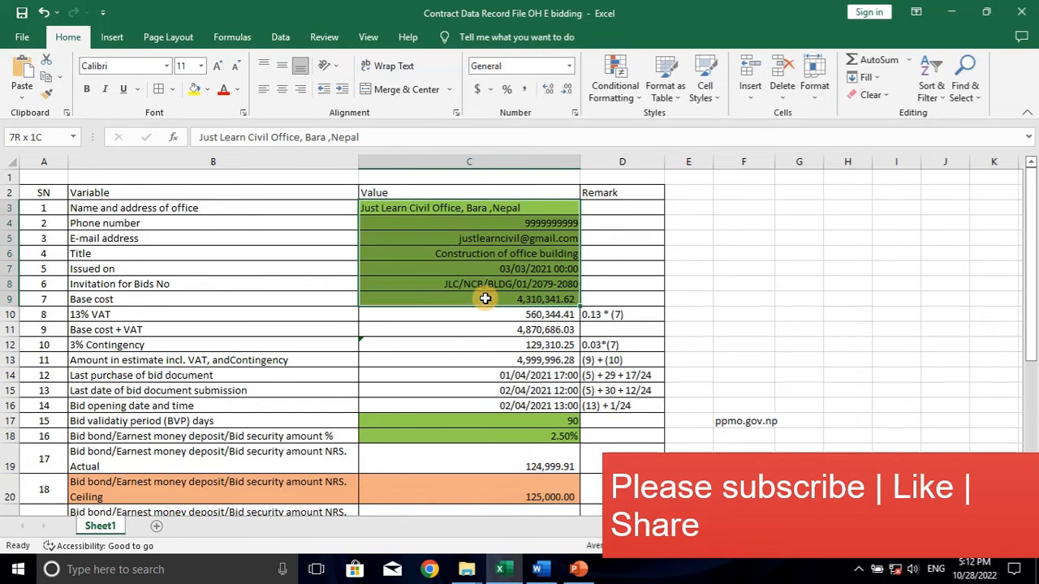
Switch to the NCB Works bidding document in Word and look over its cover pages
key("alt+Tab")
scroll(526, 288, "up", 2)
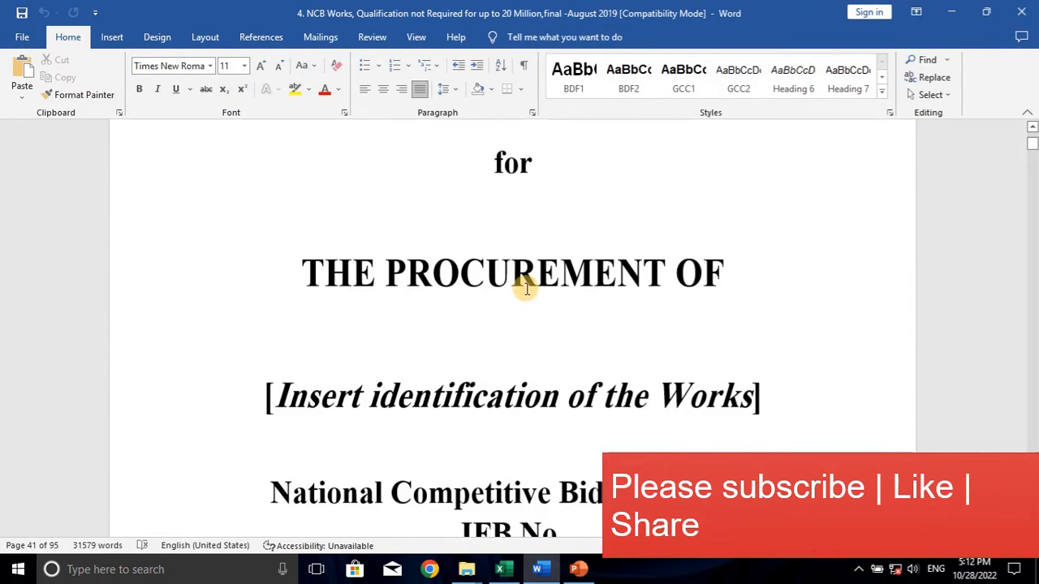
scroll(526, 288, "up", 9)
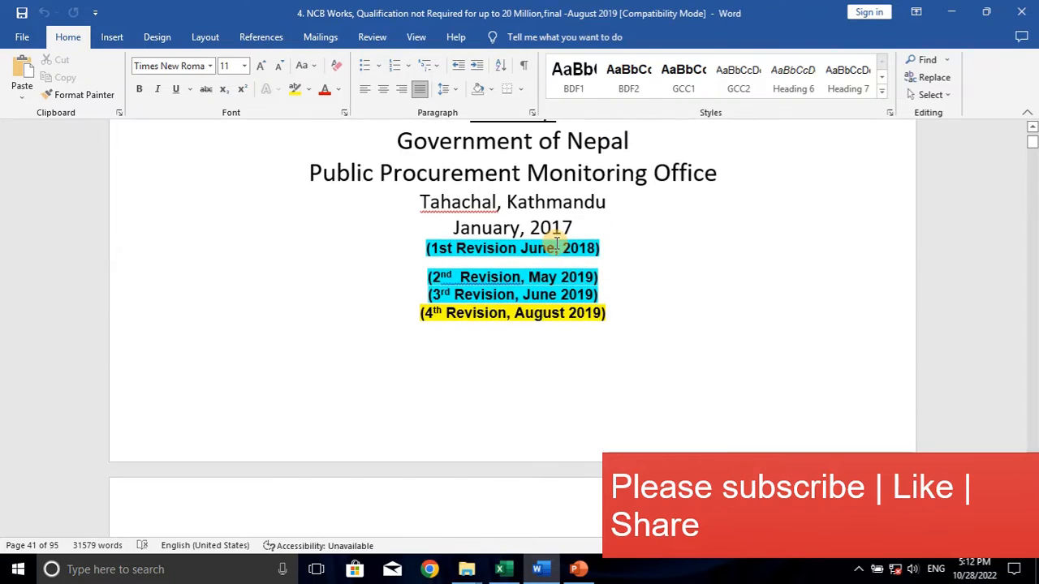
scroll(552, 241, "down", 5)
scroll(552, 241, "up", 1)
Switch to PowerPoint and present the slides from "Standard bidding document (SBD) filling" through "1. Cover page" to "2. Fill Tender notice"
left_click(578, 569)
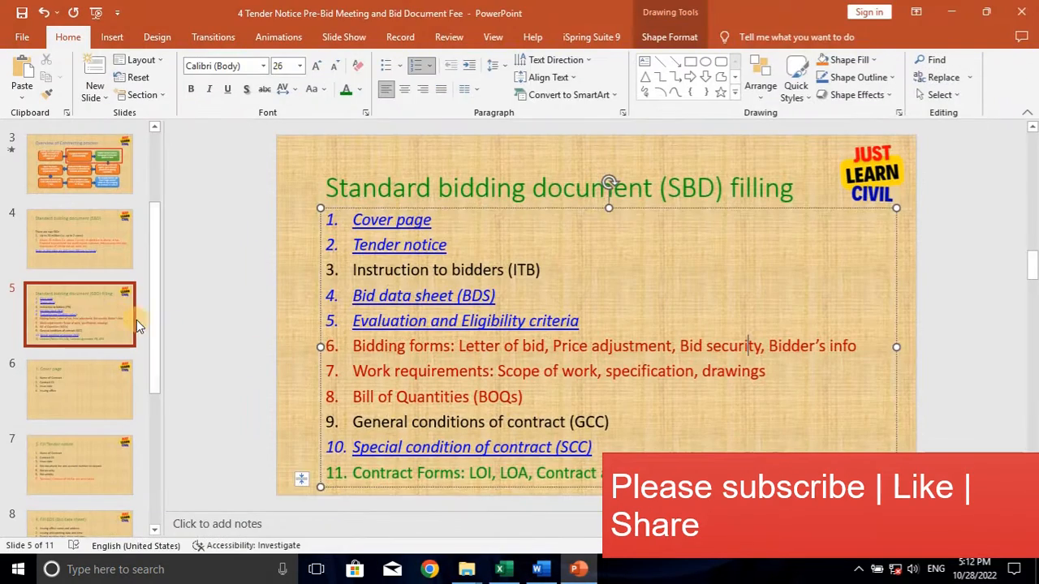
left_click(137, 320)
left_click(876, 557)
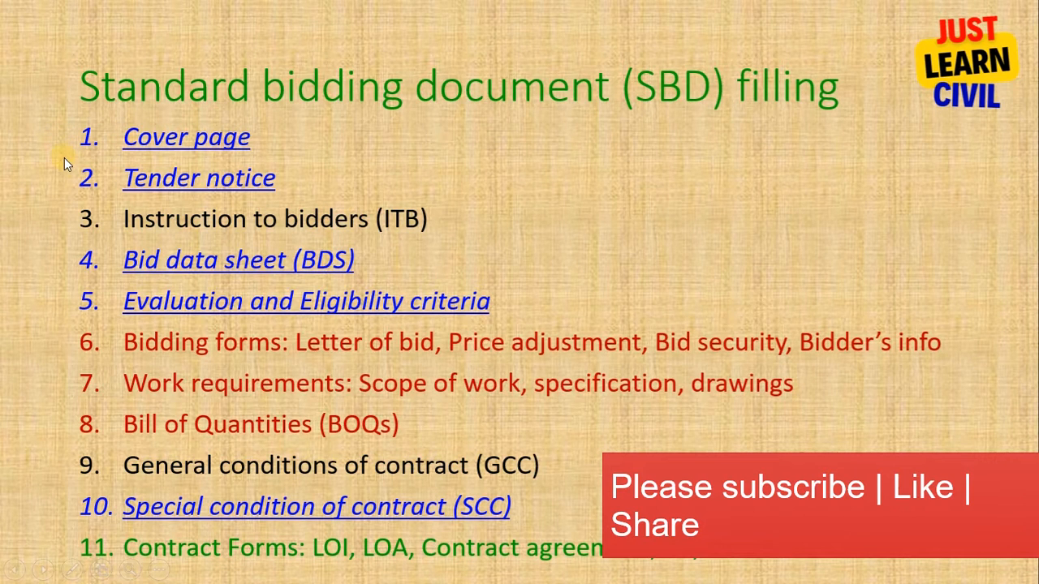
left_click(410, 114)
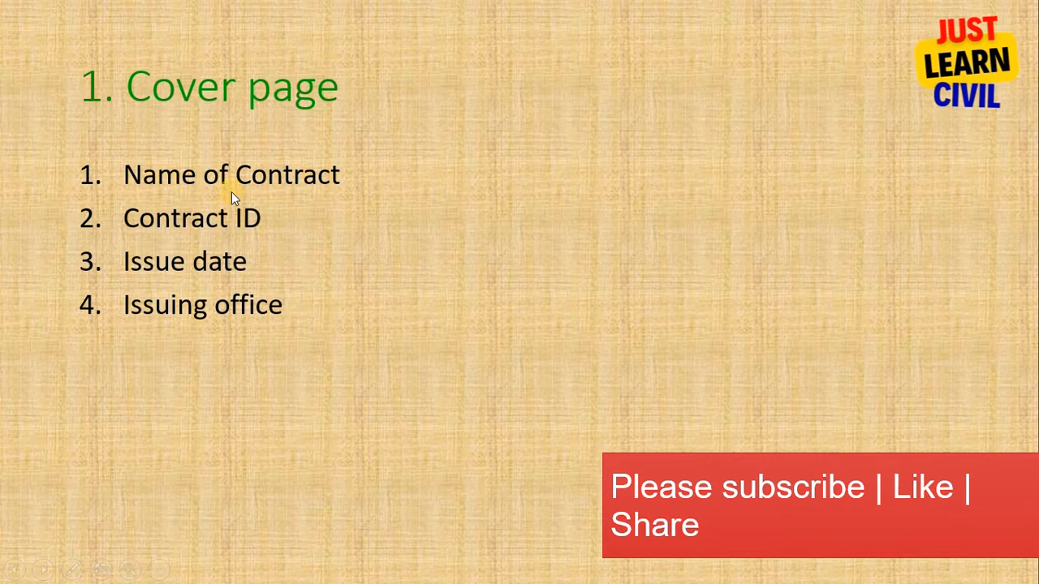
left_click(325, 280)
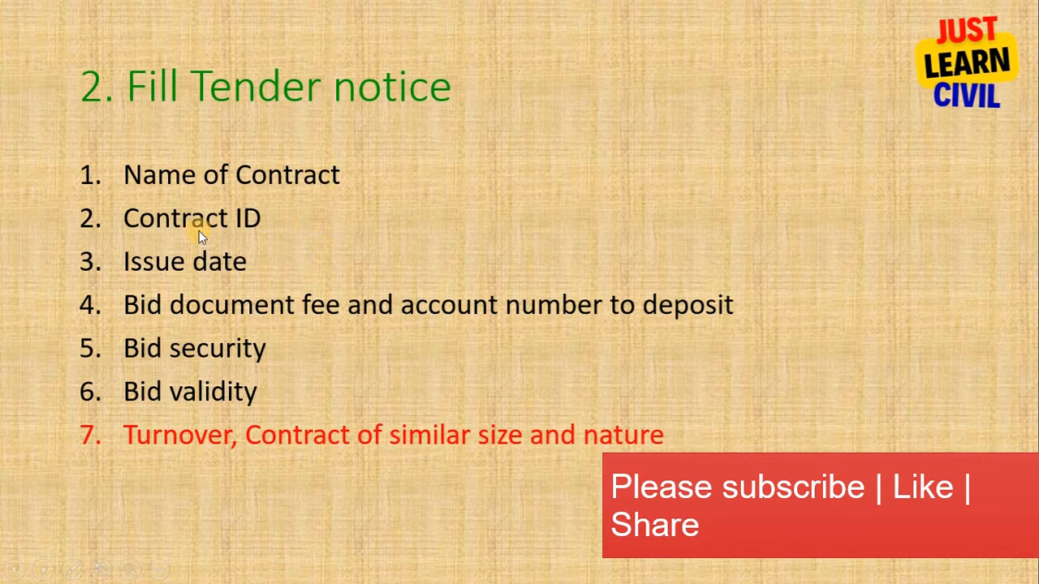
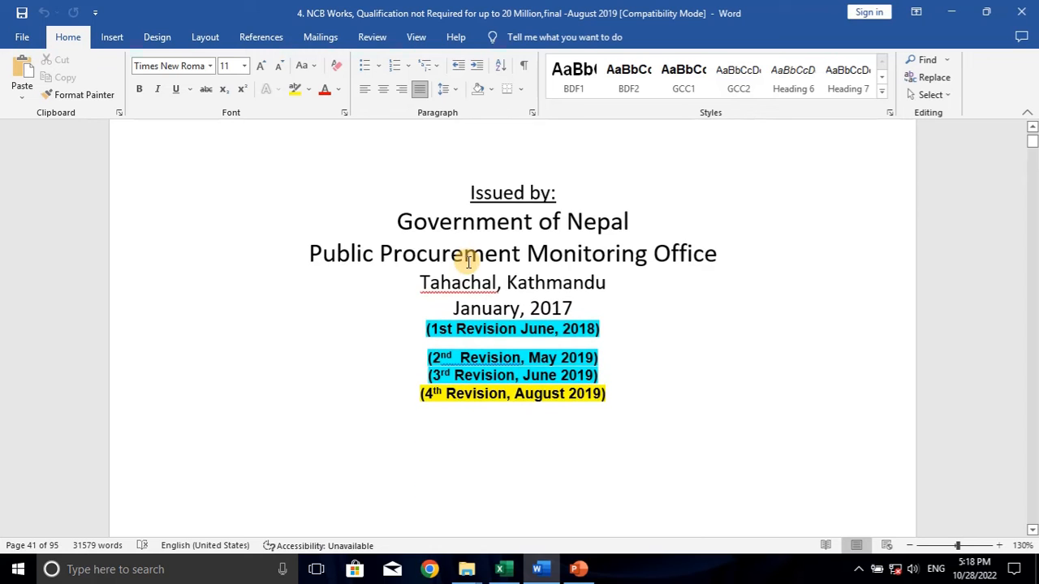
Replace the "Insert identification of the Works" placeholder in the Word bidding document with the Excel title "Construction of office building", pasted as text only
scroll(471, 262, "down", 20)
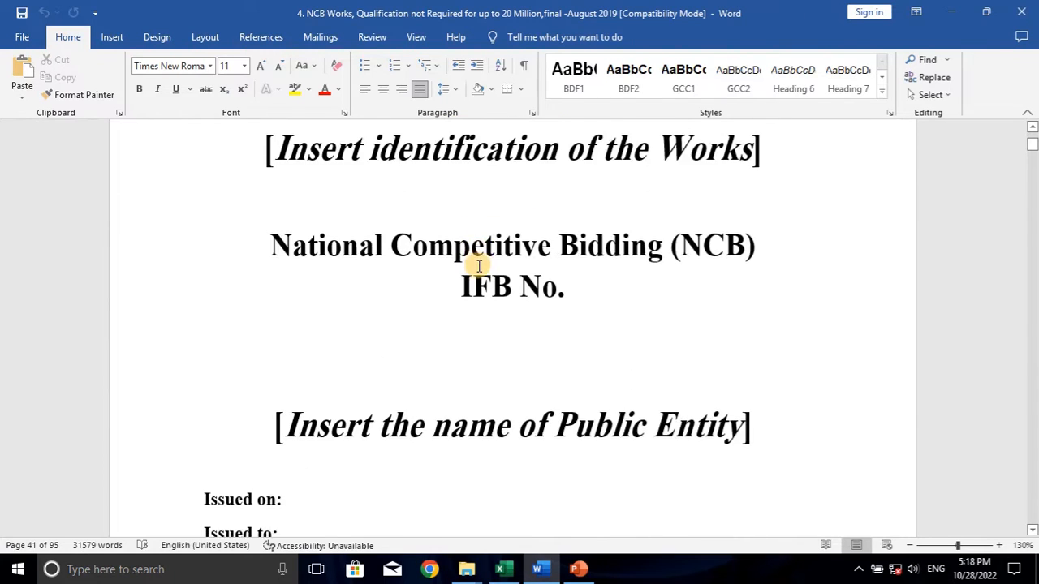
scroll(478, 265, "up", 4)
scroll(478, 264, "up", 3)
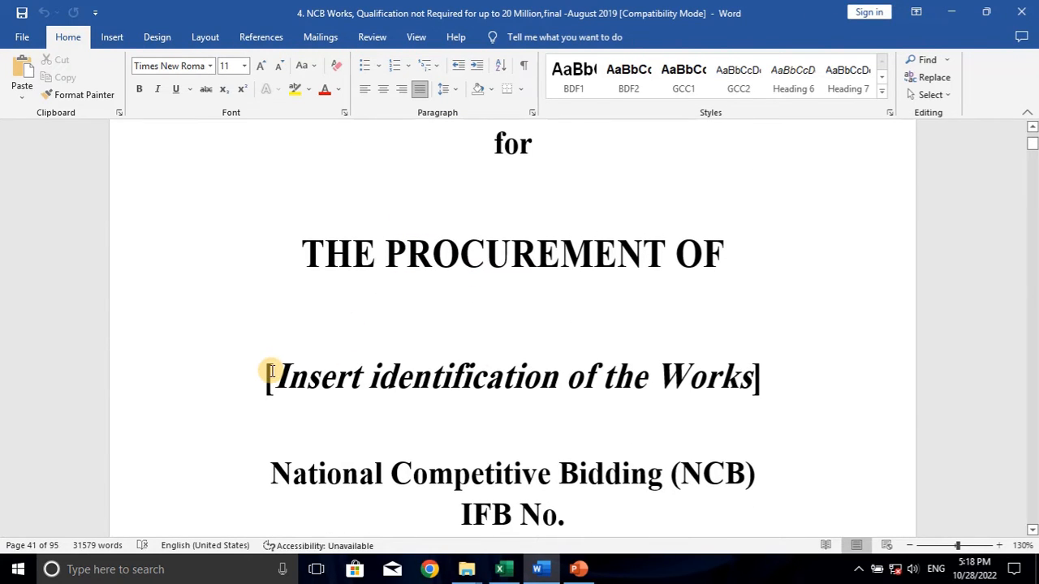
left_click_drag(272, 372, 753, 376)
scroll(516, 532, "down", 3)
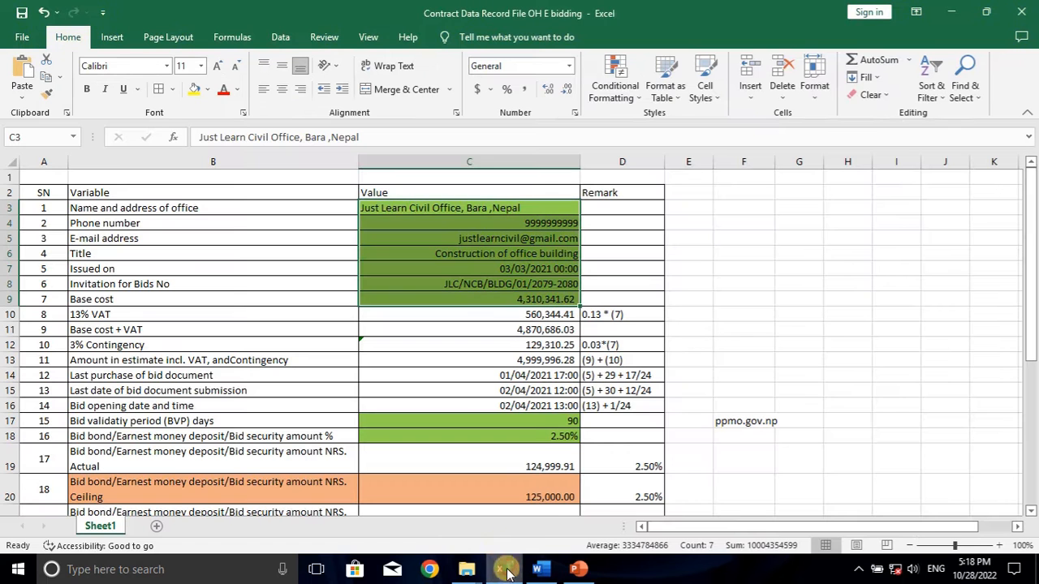
left_click(503, 569)
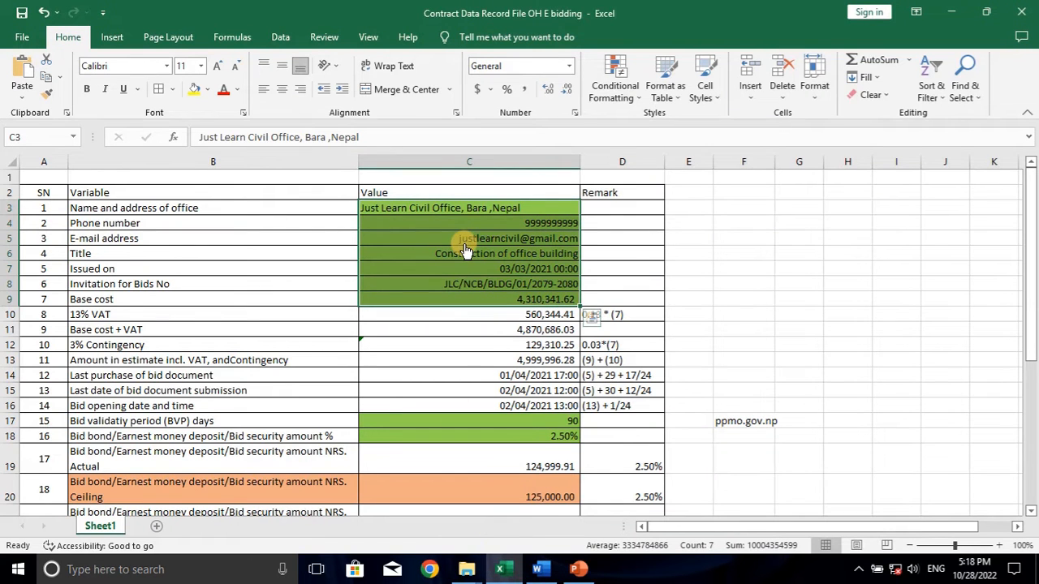
left_click(461, 255)
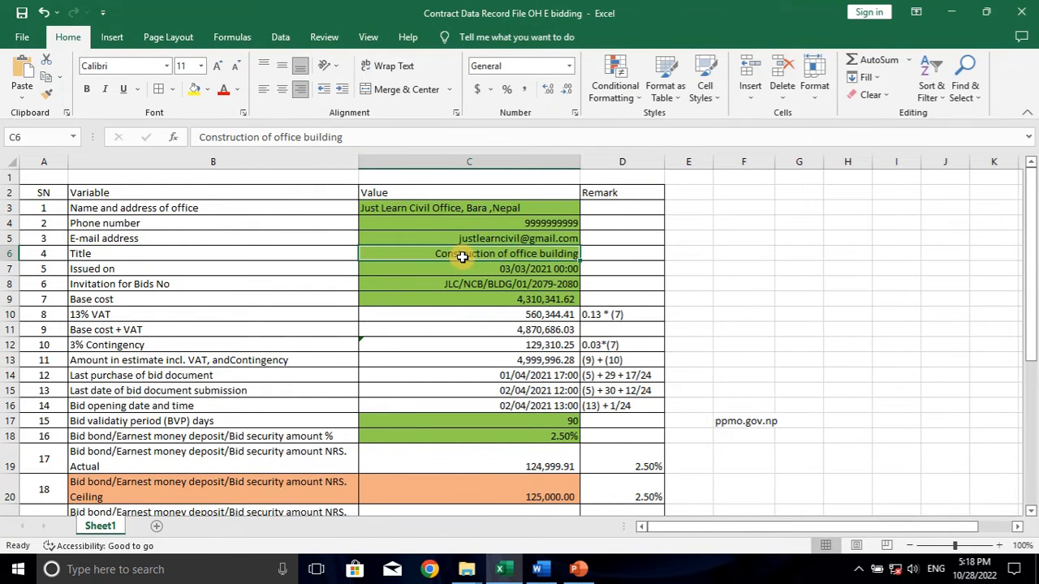
key("ctrl+c")
left_click(536, 569)
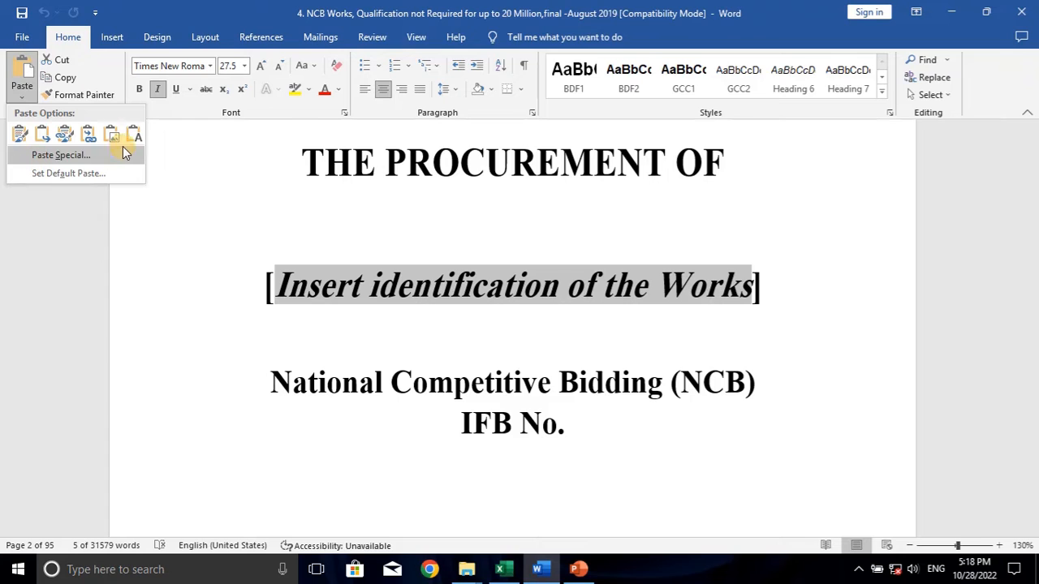
left_click(134, 138)
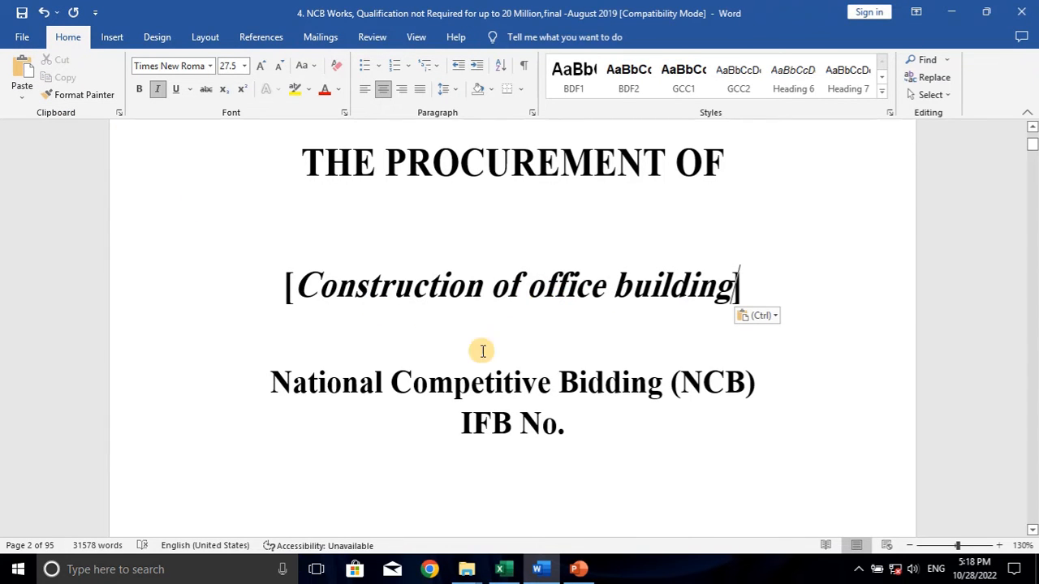
Replace the "Insert the name of Public Entity" placeholder in Word with the "Just Learn Civil Office" name and address from Excel, pasted as text only
scroll(436, 366, "down", 1)
scroll(436, 366, "down", 4)
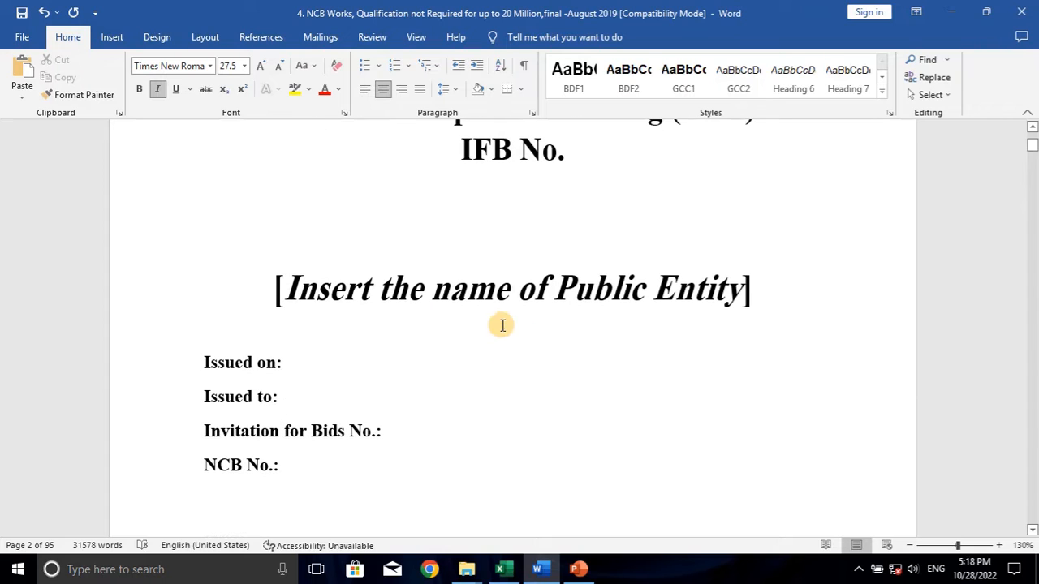
left_click(503, 569)
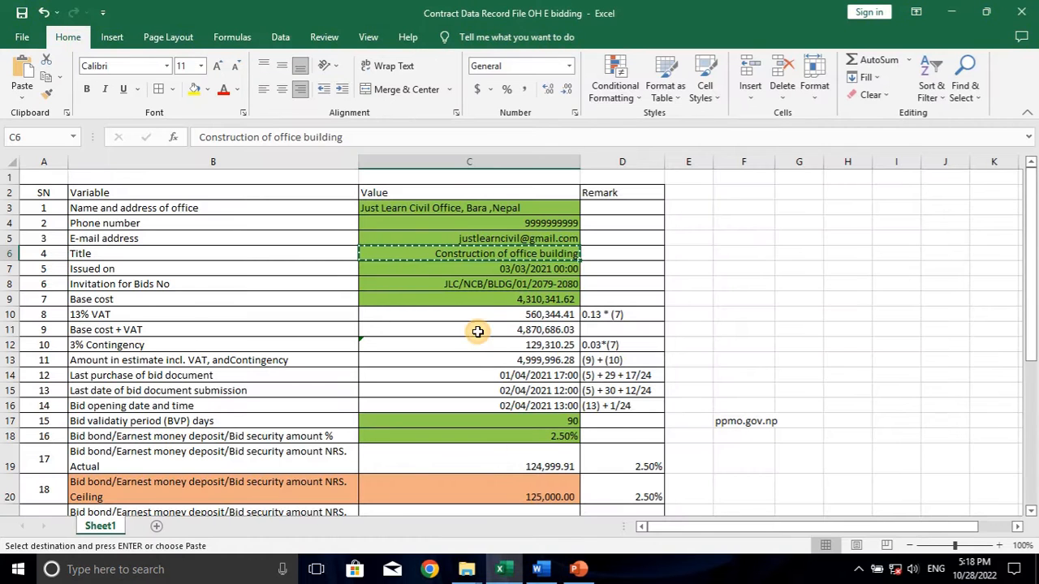
left_click(444, 208)
double_click(457, 206)
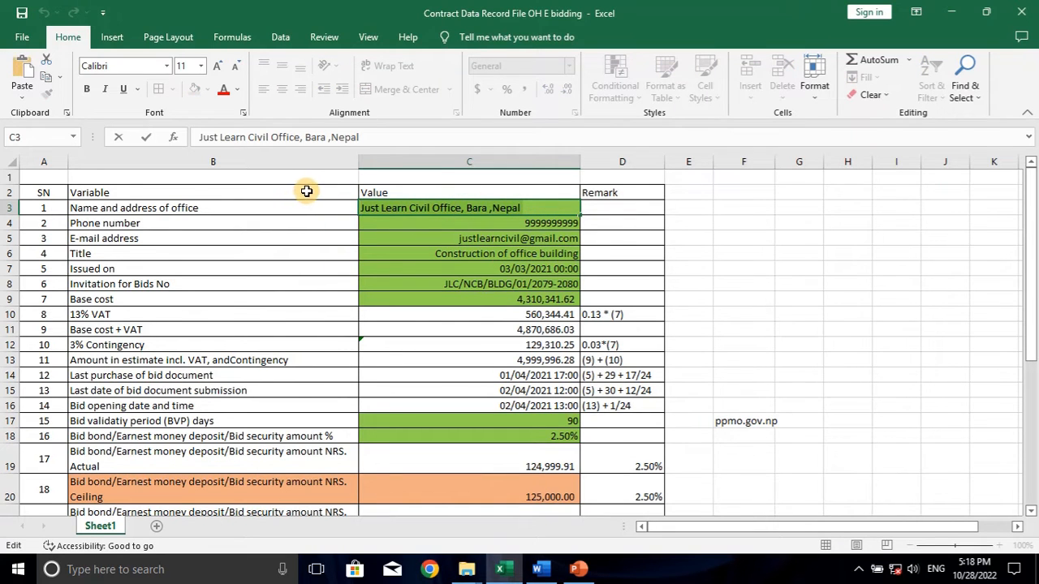
left_click(538, 569)
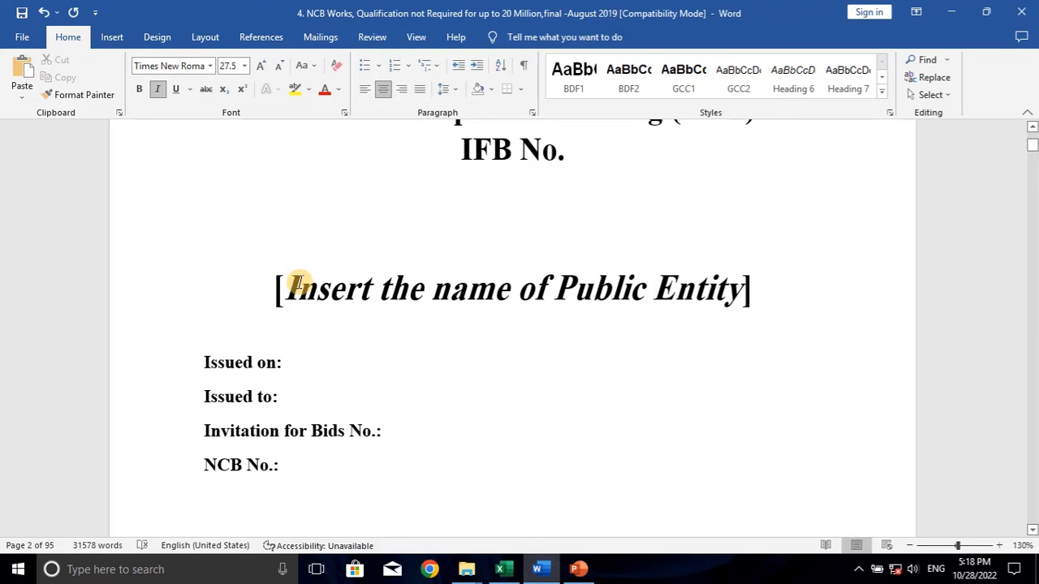
left_click_drag(331, 286, 743, 290)
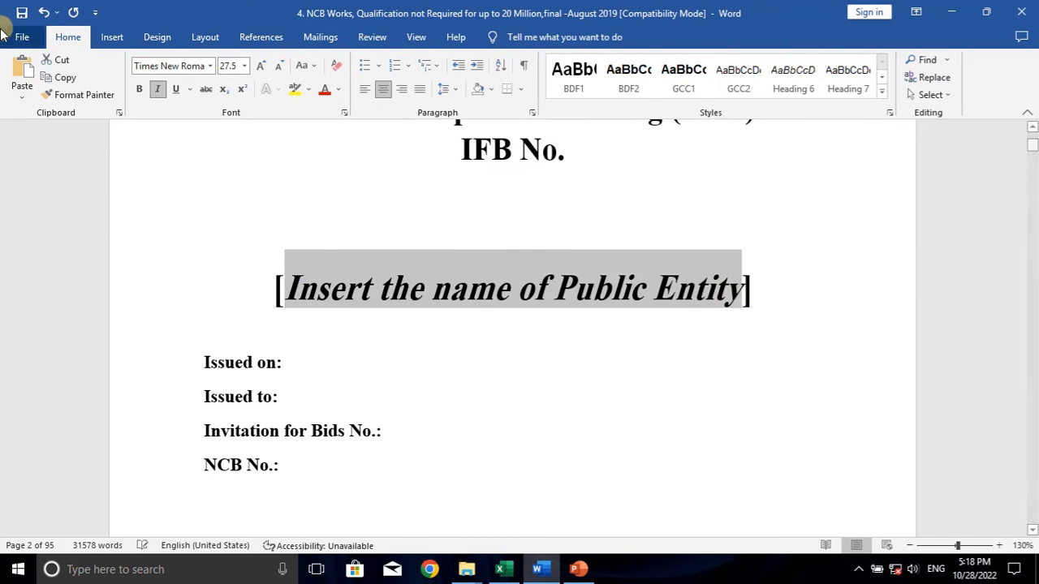
left_click(22, 96)
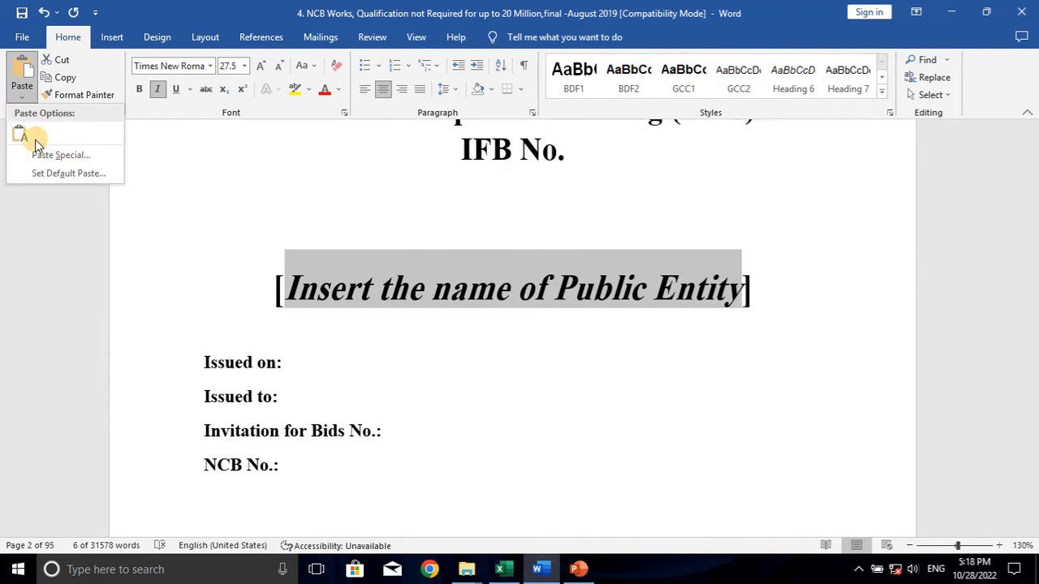
left_click(22, 139)
Fill the "Issued on" line in Word with the Excel issue date 03/03/2021 00:00, pasted as text only
scroll(413, 322, "down", 2)
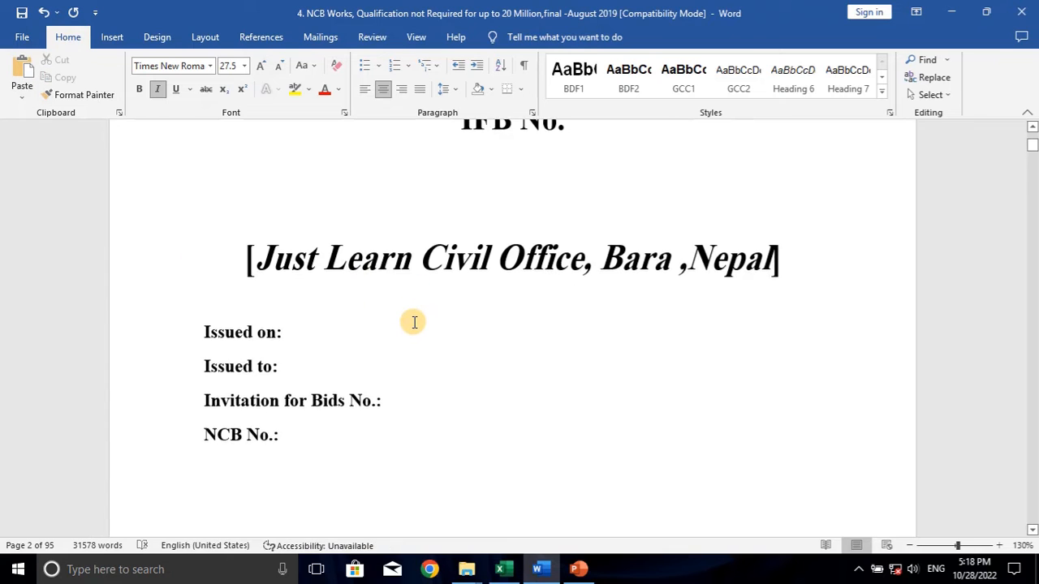
left_click(297, 234)
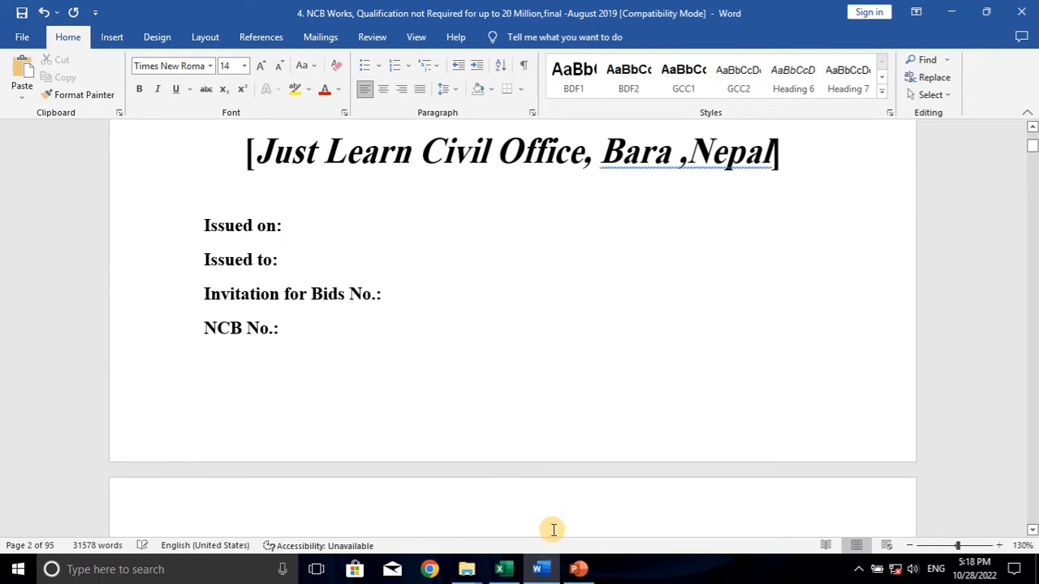
left_click(502, 569)
left_click(244, 275)
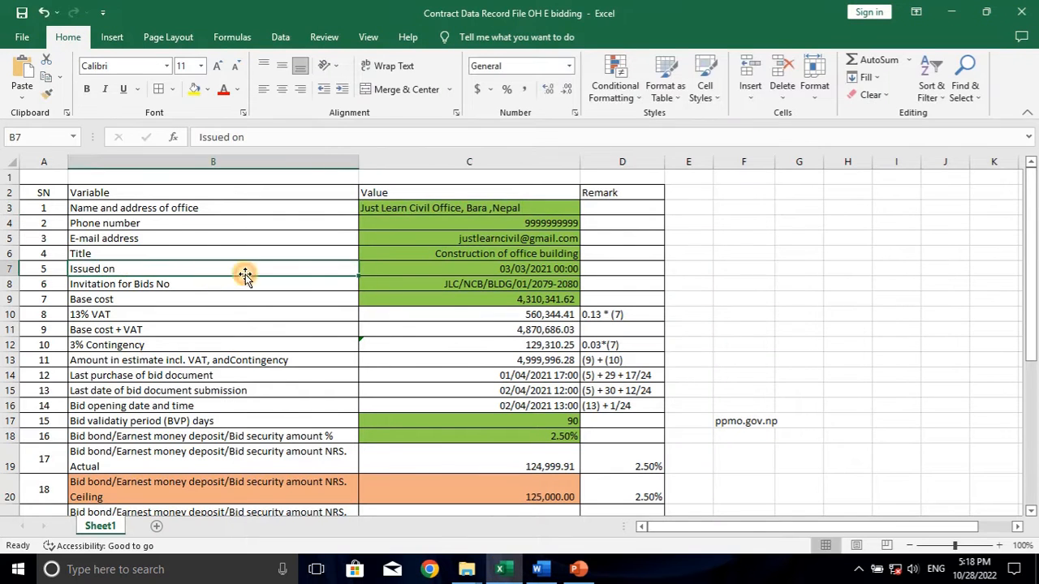
left_click(447, 266)
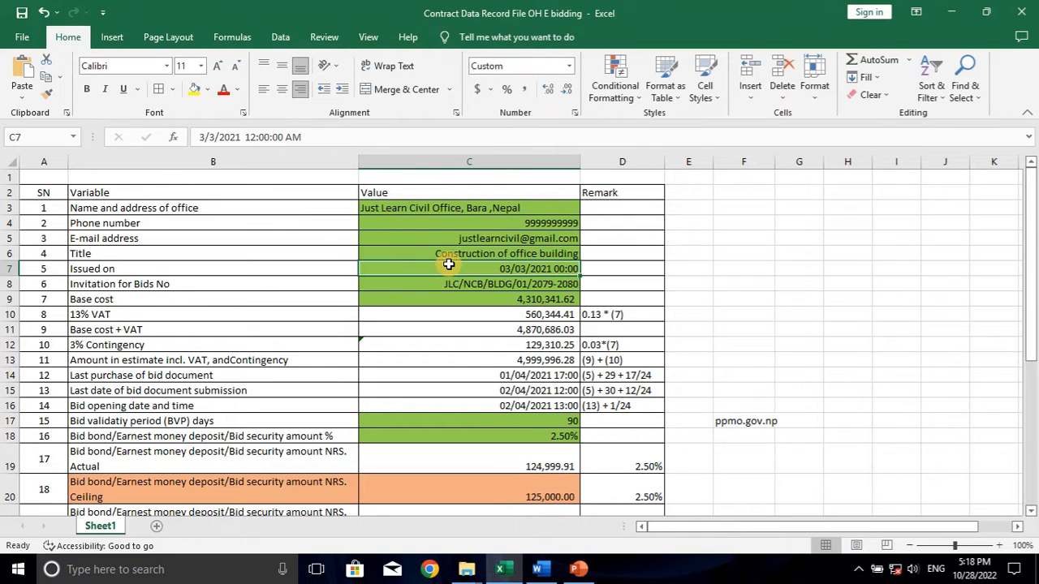
key("ctrl+c")
left_click(536, 569)
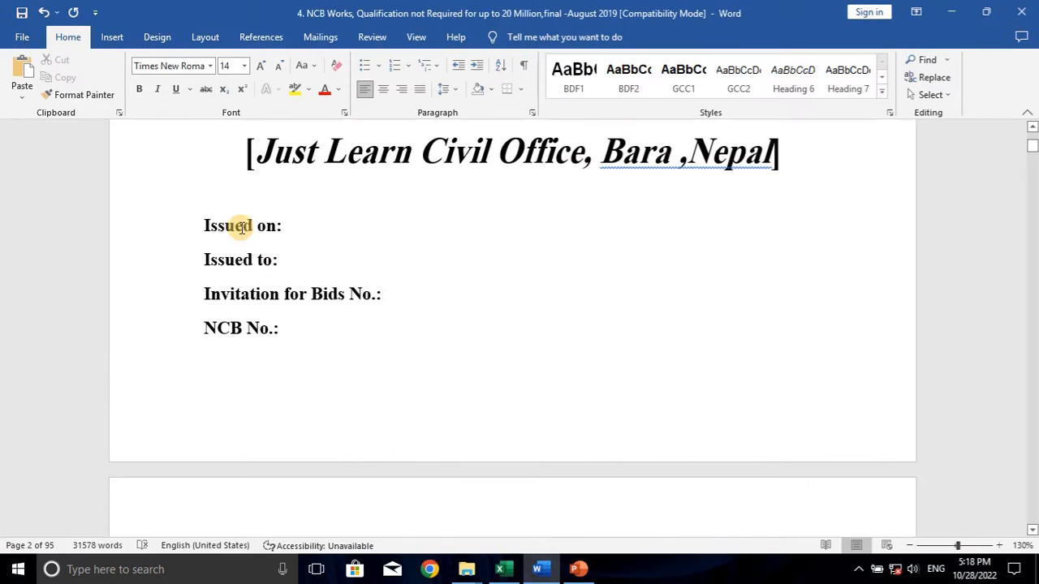
type("b")
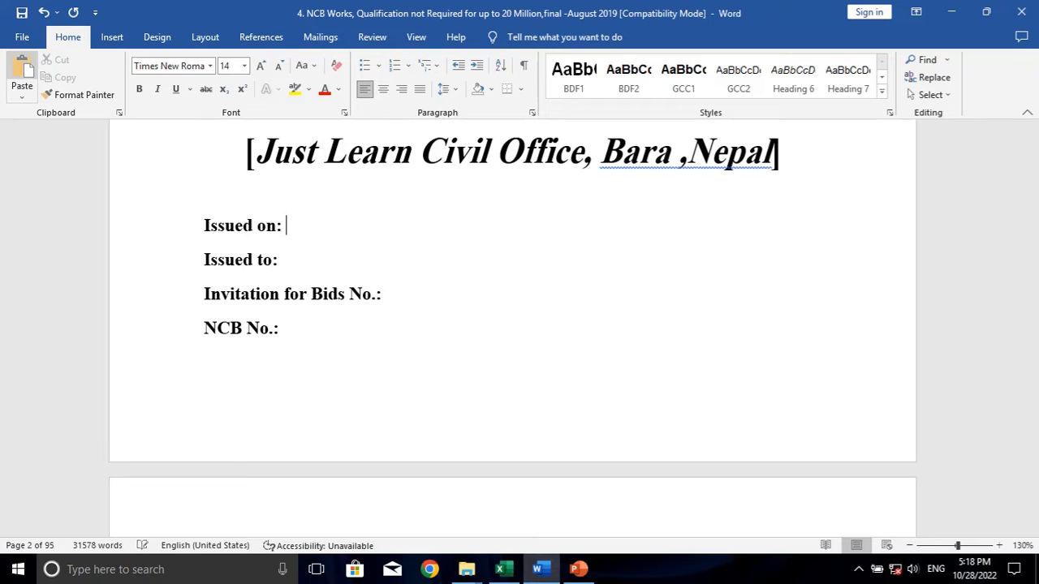
left_click(20, 94)
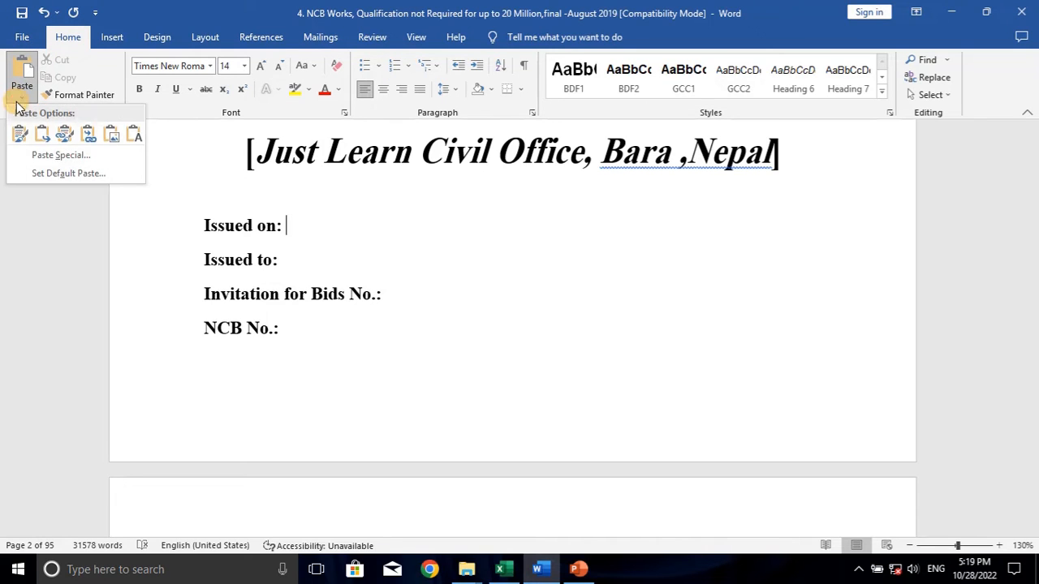
left_click(119, 144)
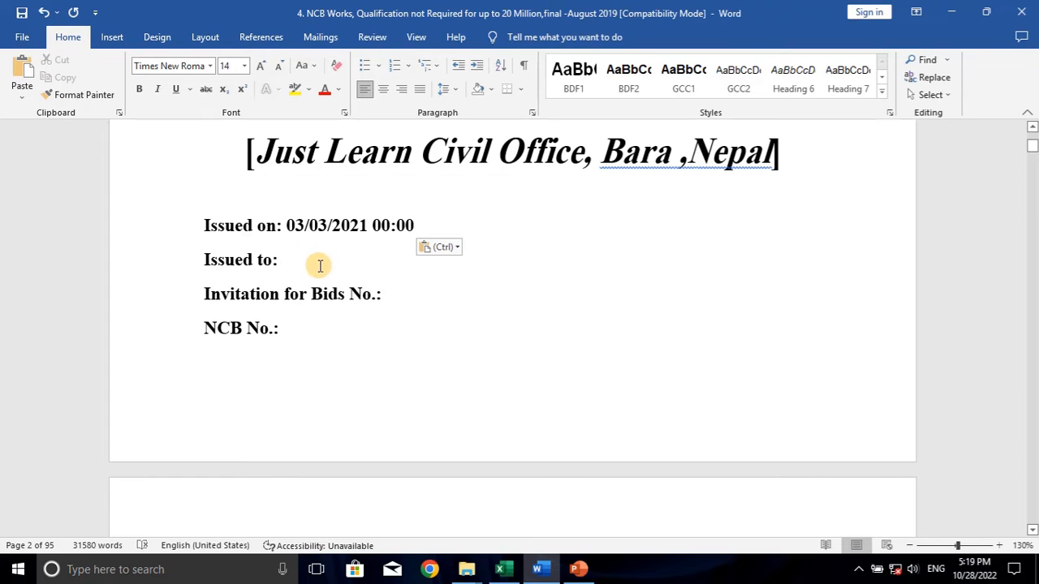
Fill "Invitation for Bids No." in Word with the Excel value JLC/NCB/BLDG/01/2079-2080, pasted as text only
left_click(400, 301)
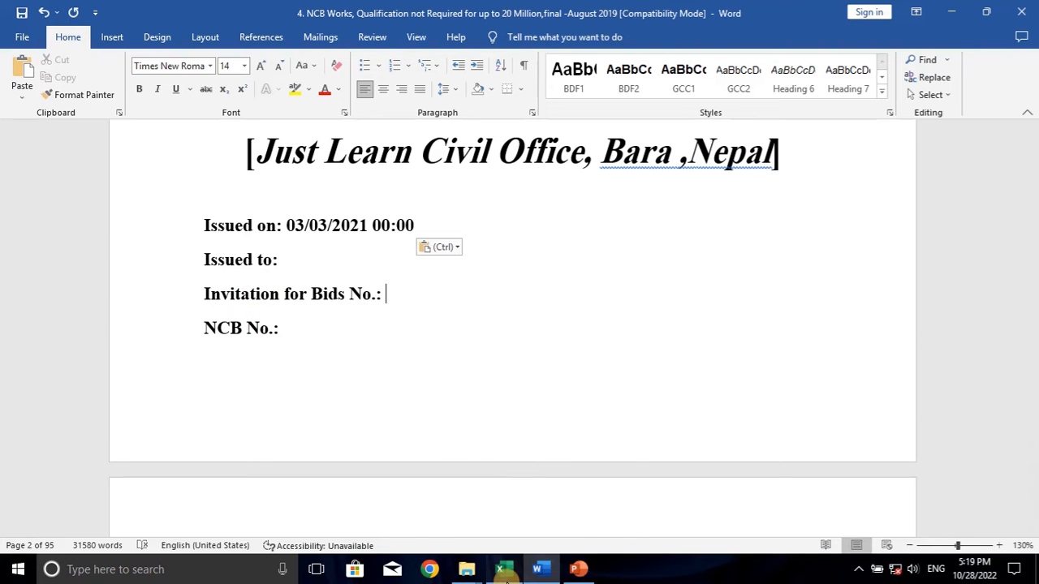
left_click(499, 569)
left_click(471, 285)
double_click(471, 286)
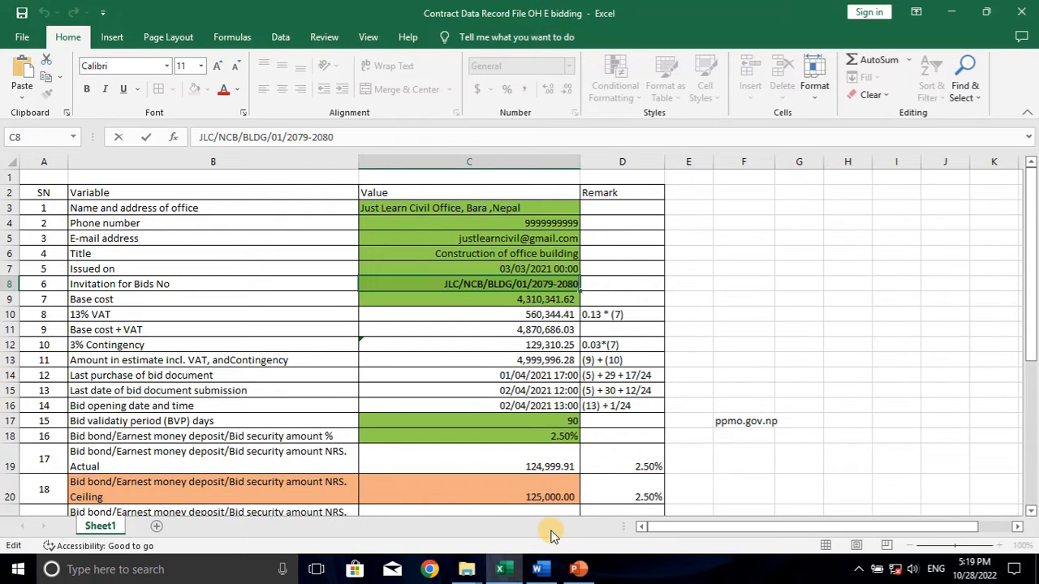
left_click(552, 341)
left_click(503, 284)
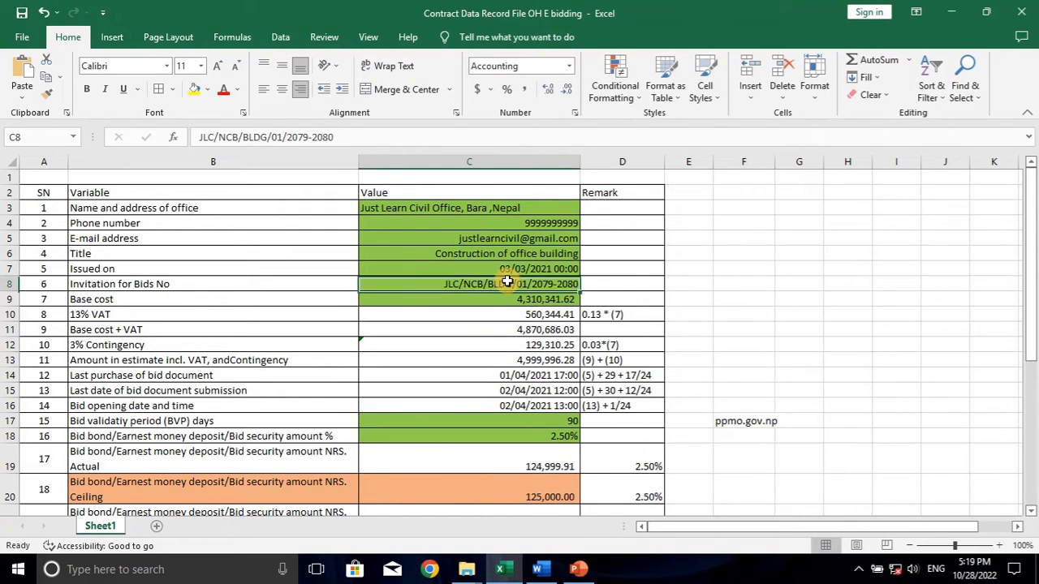
key("ctrl+c")
left_click(537, 570)
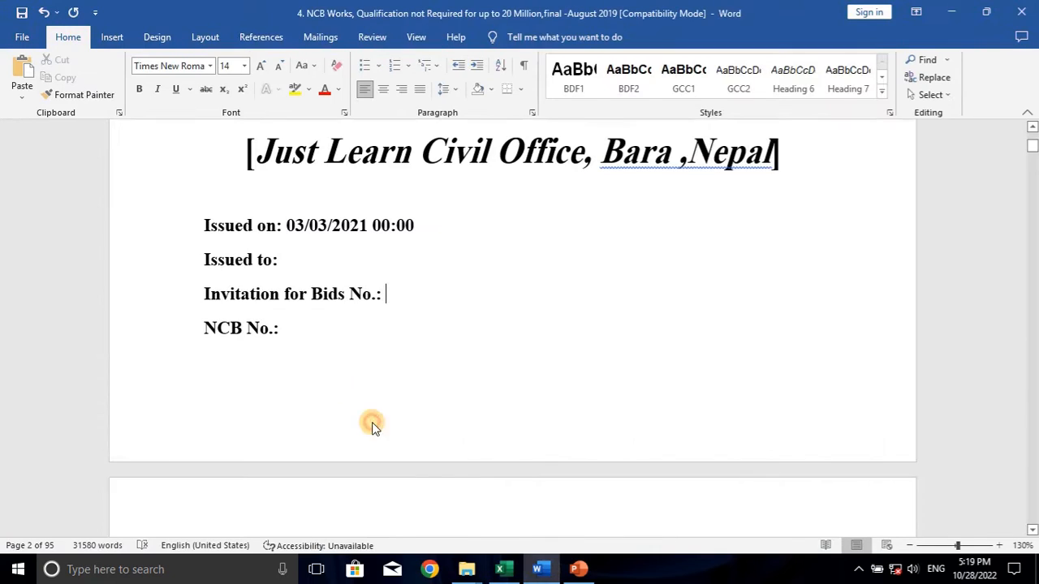
left_click(21, 92)
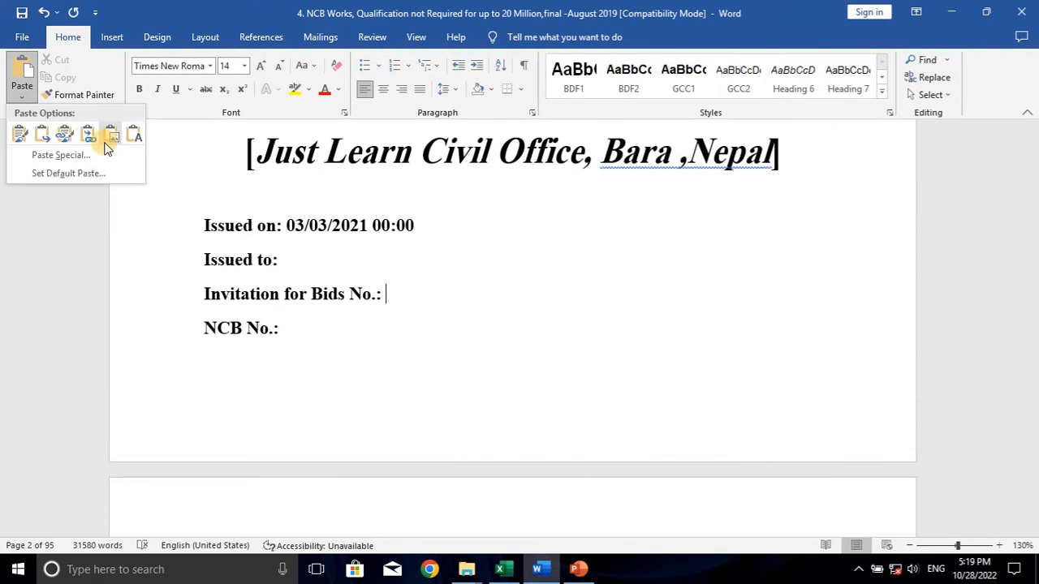
left_click(135, 143)
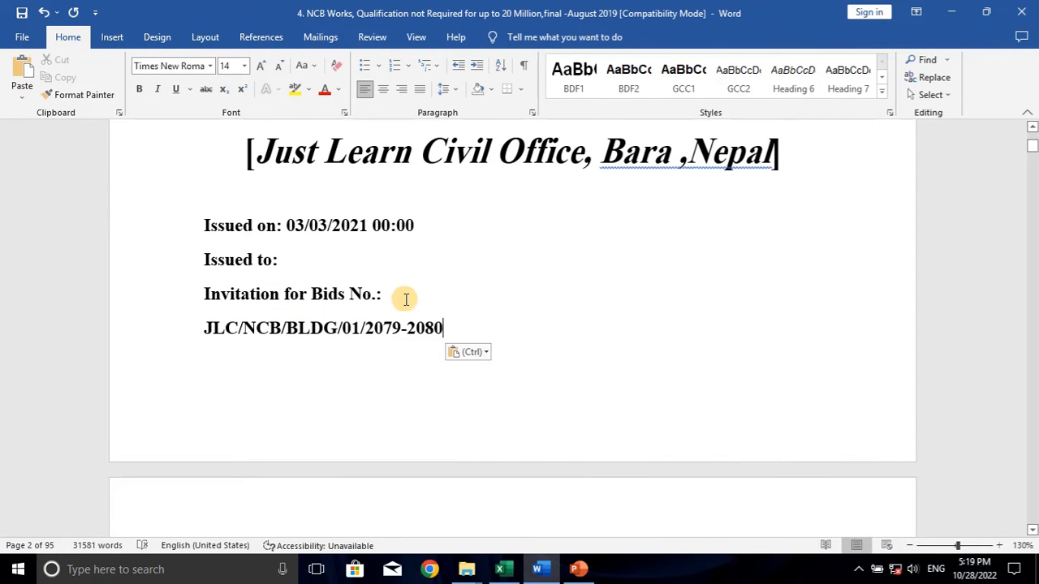
Paste the copied number JLC/NCB/BLDG/01/2079-2080 as text only after "NCB No.:"
scroll(333, 406, "down", 3)
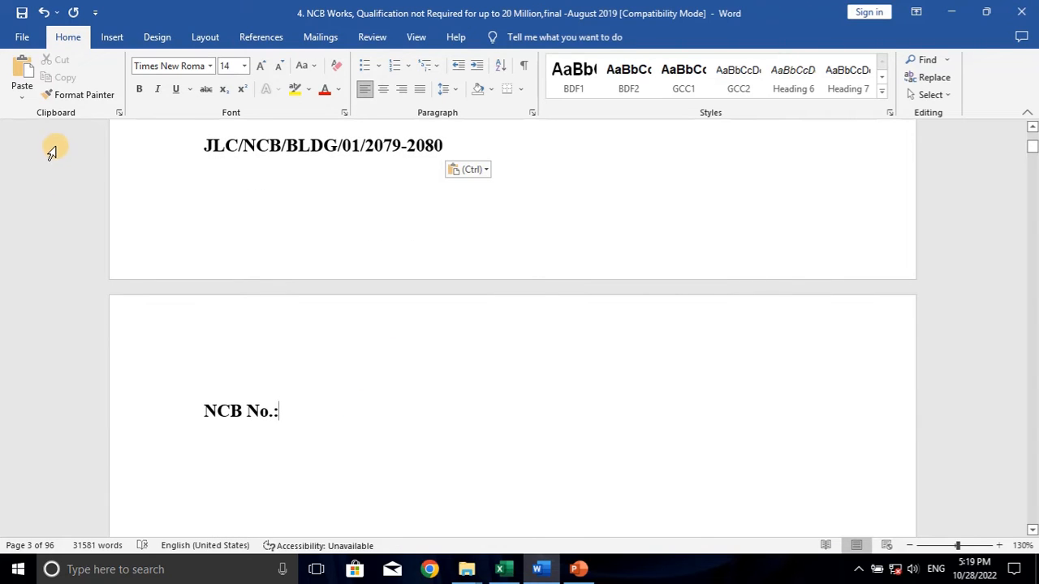
left_click(22, 99)
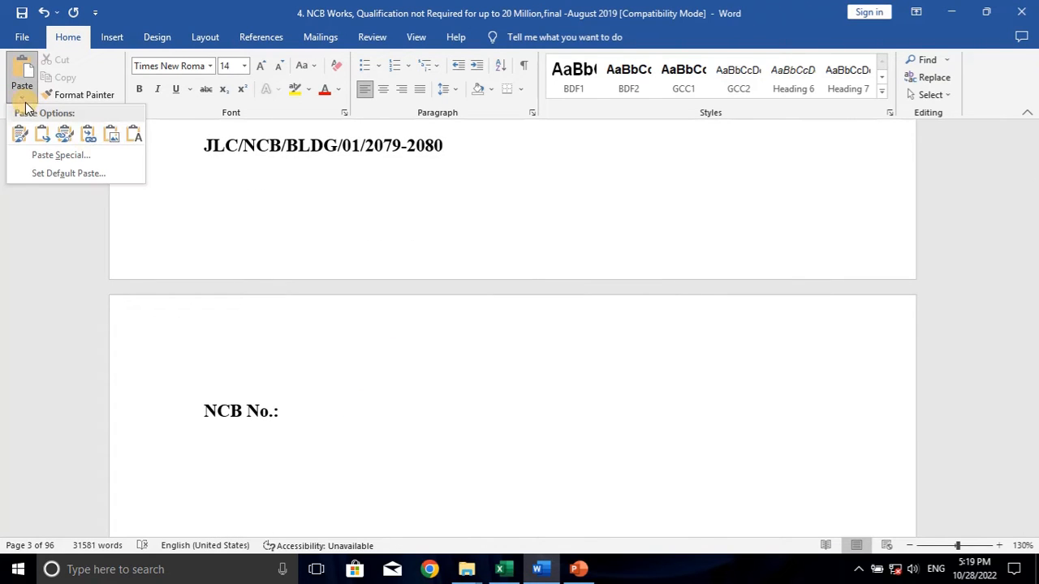
left_click(114, 138)
Look over the Abbreviations list and the Table of Contents of the bidding document
scroll(311, 401, "down", 1)
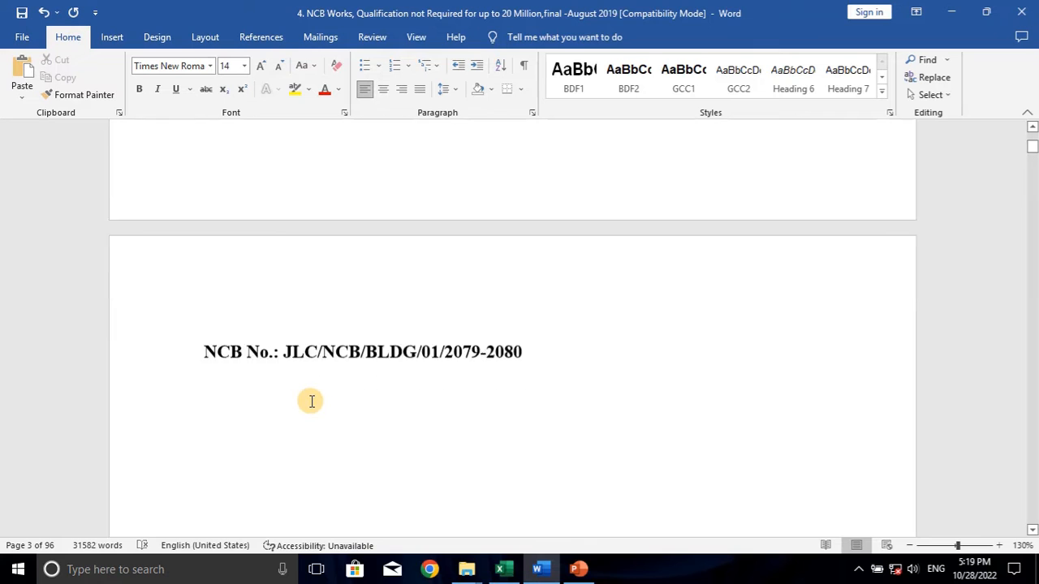
scroll(311, 401, "down", 15)
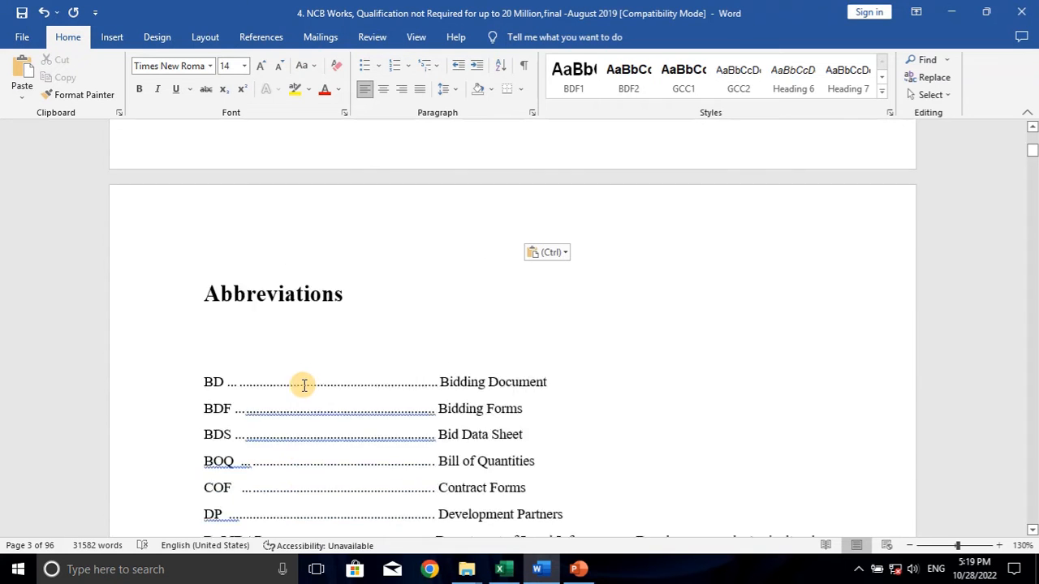
scroll(304, 385, "down", 12)
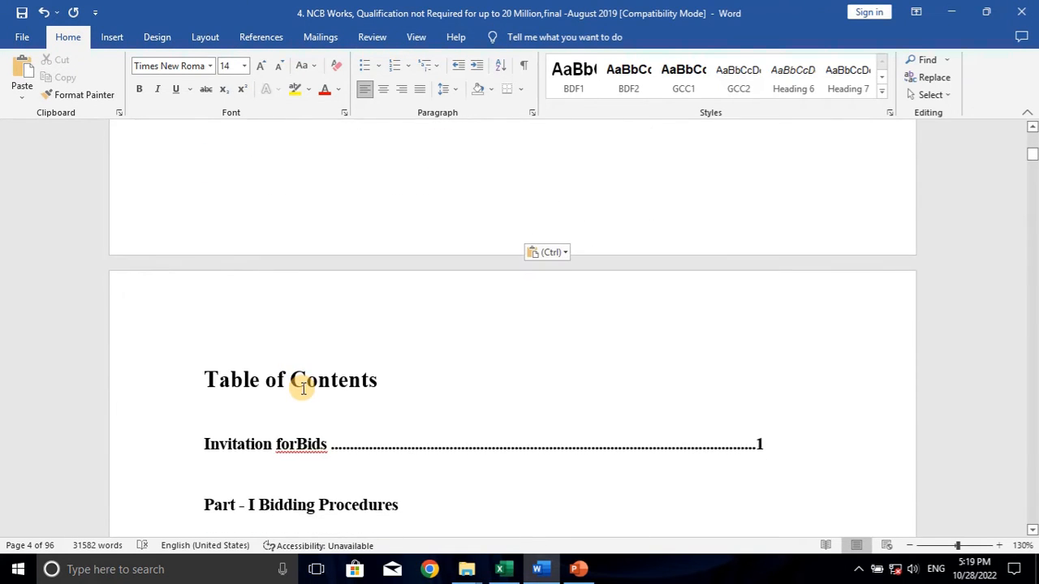
scroll(304, 388, "down", 2)
scroll(304, 389, "up", 10)
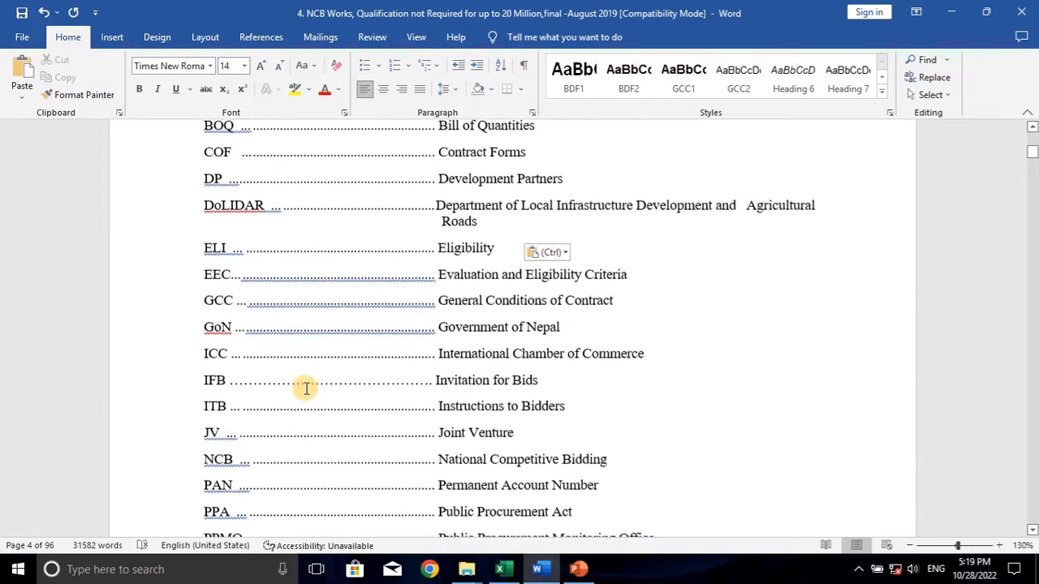
scroll(311, 377, "up", 3)
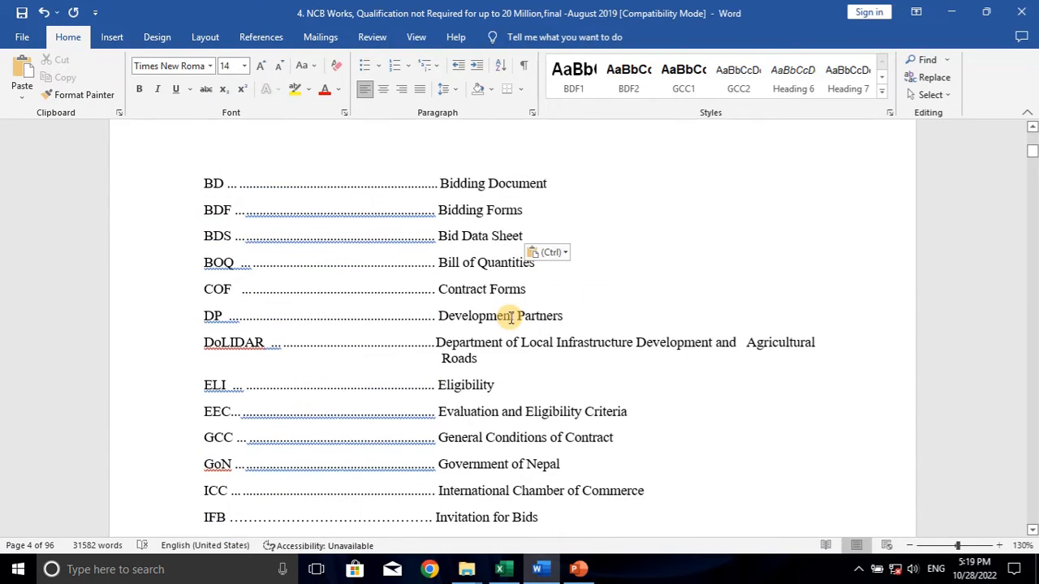
scroll(556, 364, "down", 13)
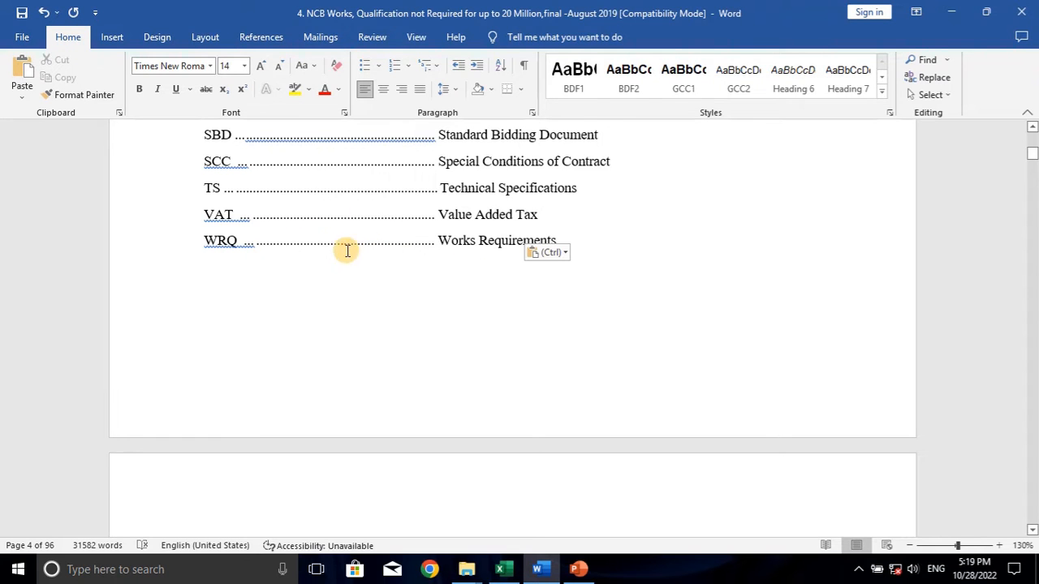
scroll(451, 268, "down", 2)
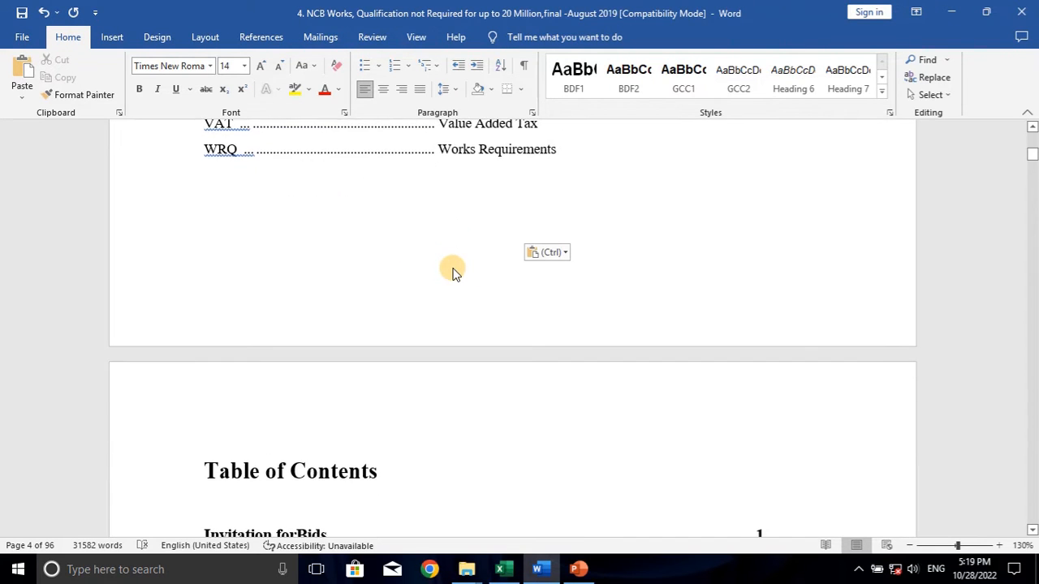
scroll(455, 268, "down", 9)
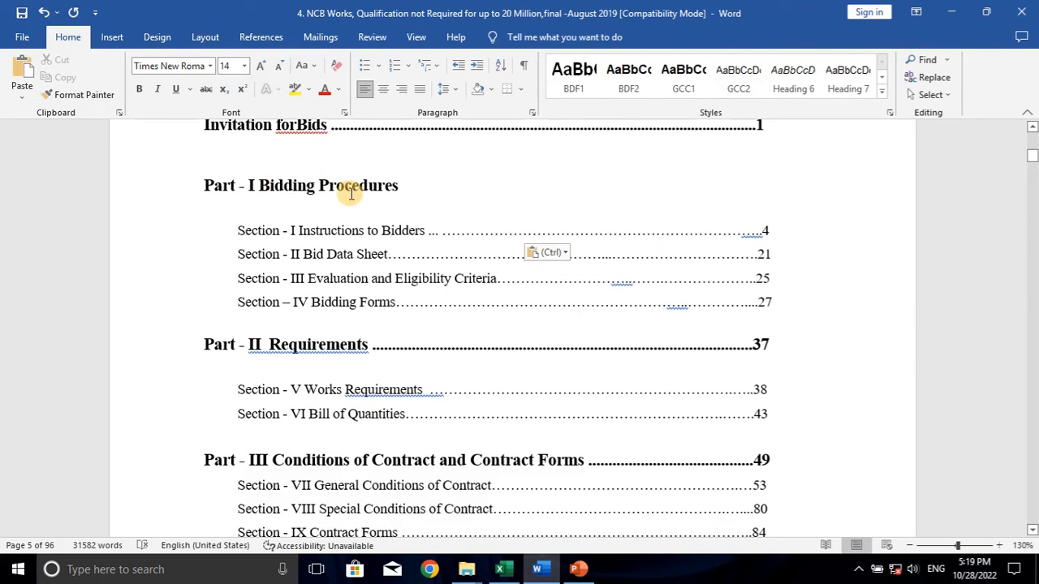
scroll(317, 184, "down", 1)
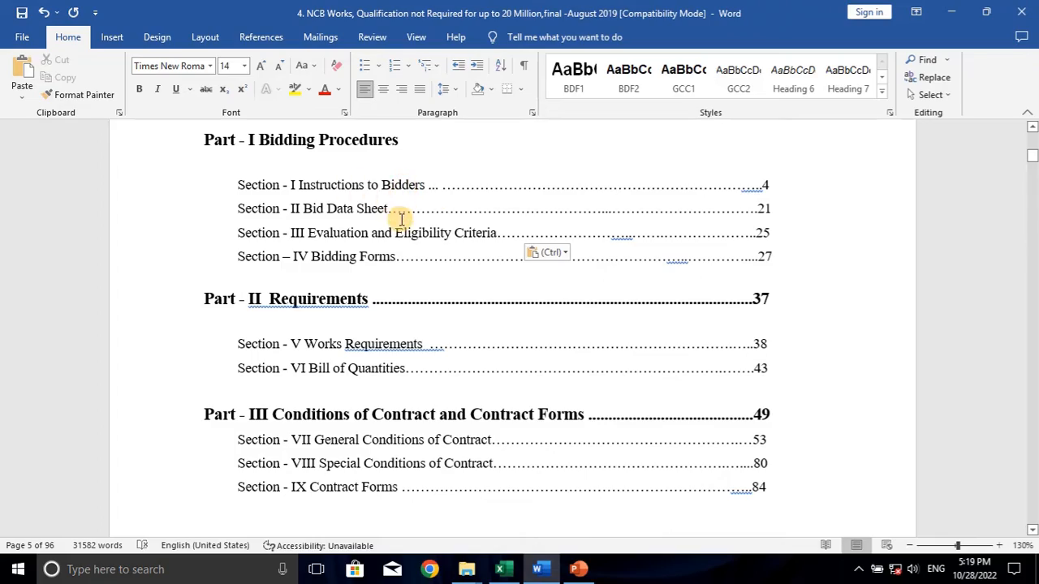
Replace "Name of Contract" under the Invitation for Bids heading in Word with the Excel title "Construction of office building", pasted as text only
scroll(452, 284, "down", 20)
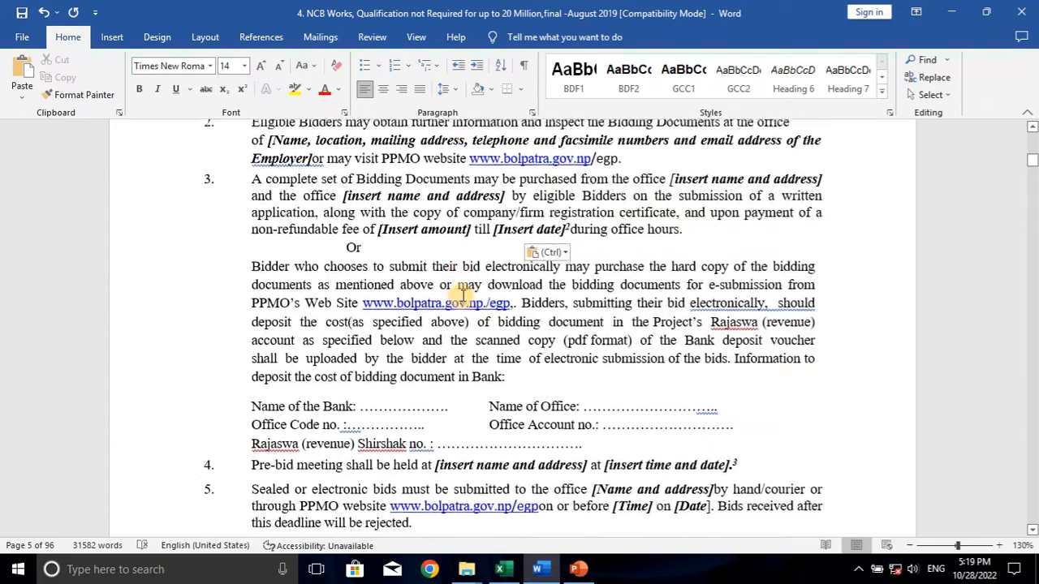
scroll(459, 288, "up", 7)
scroll(457, 268, "down", 2)
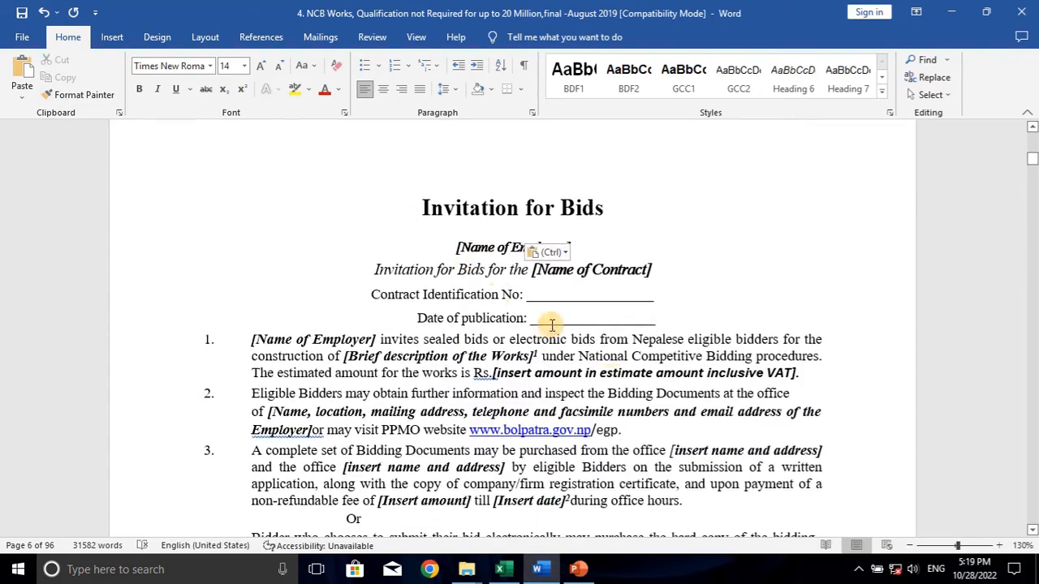
scroll(551, 400, "down", 5)
scroll(492, 442, "up", 5)
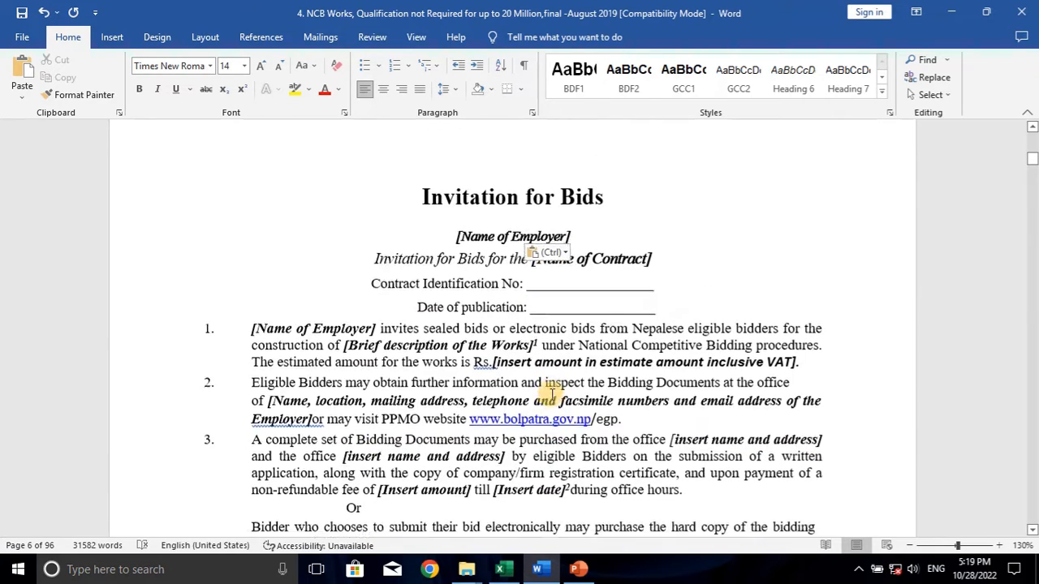
left_click_drag(537, 270, 610, 272)
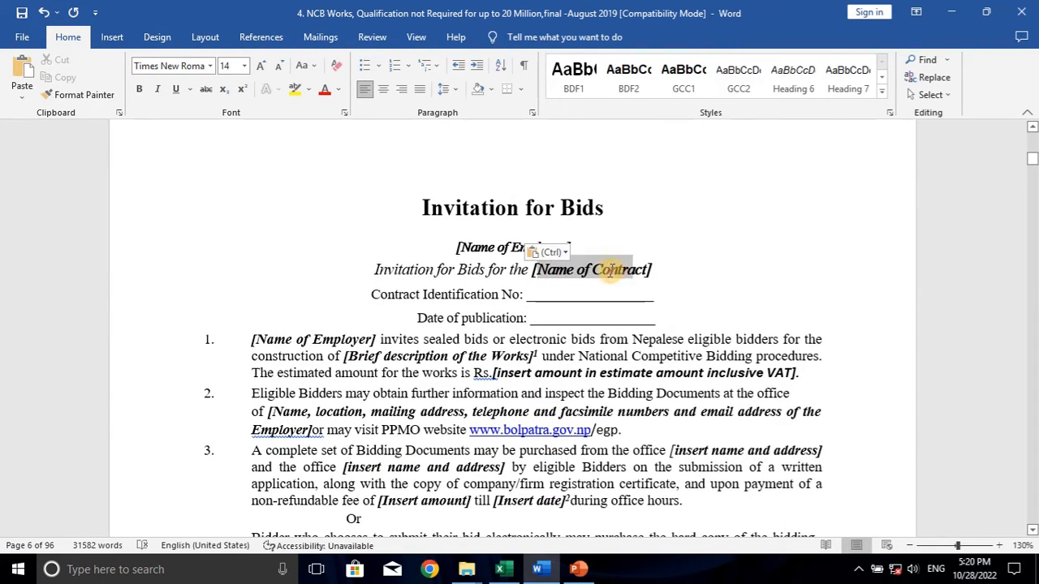
left_click(499, 569)
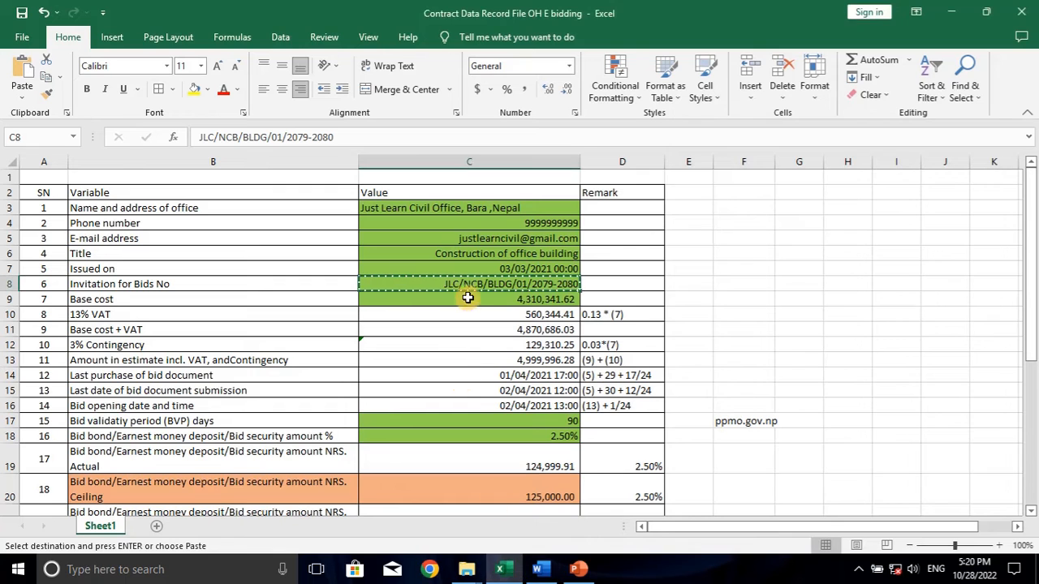
right_click(456, 254)
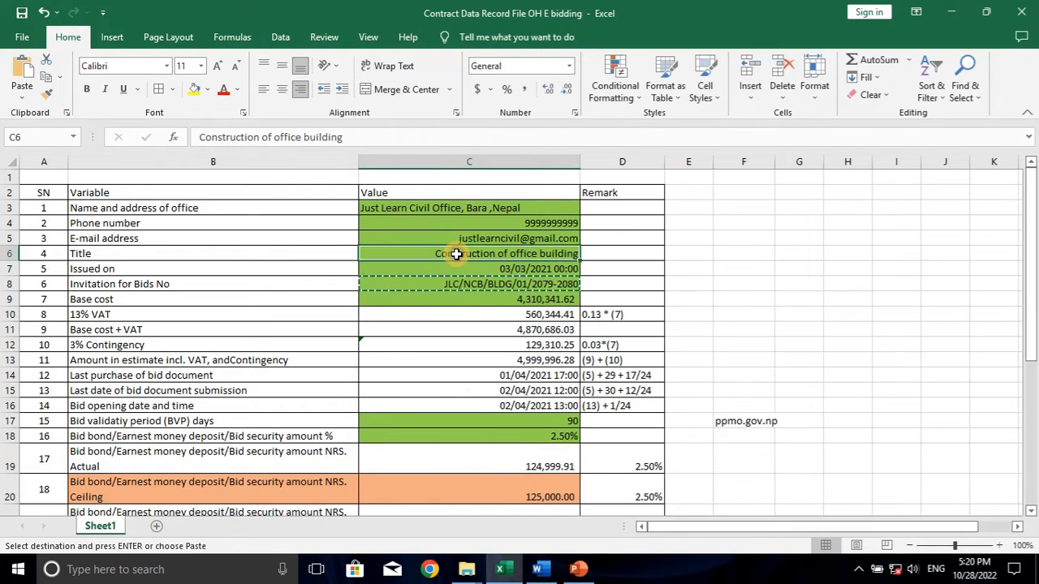
left_click(492, 236)
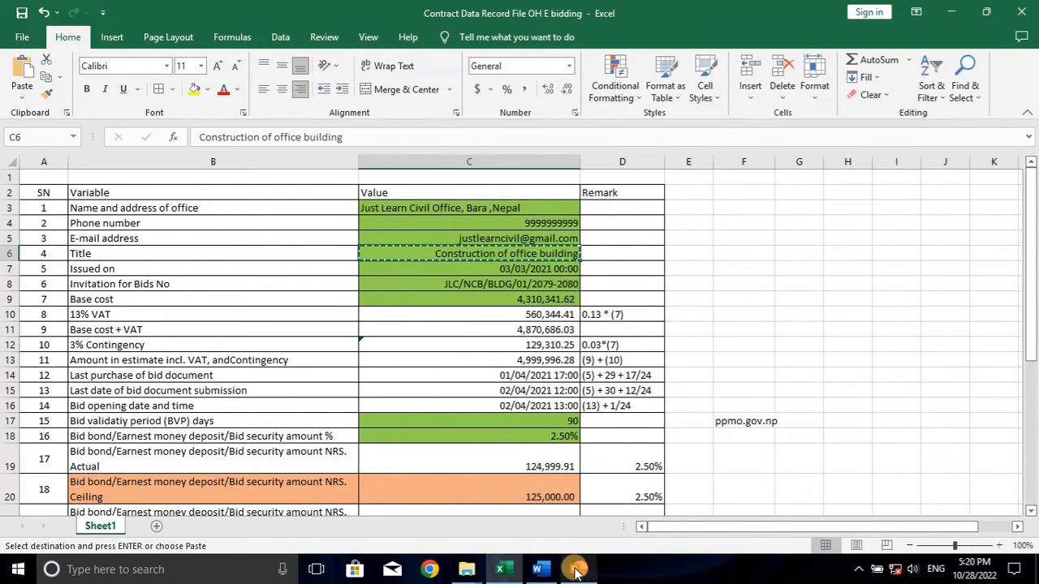
left_click(547, 572)
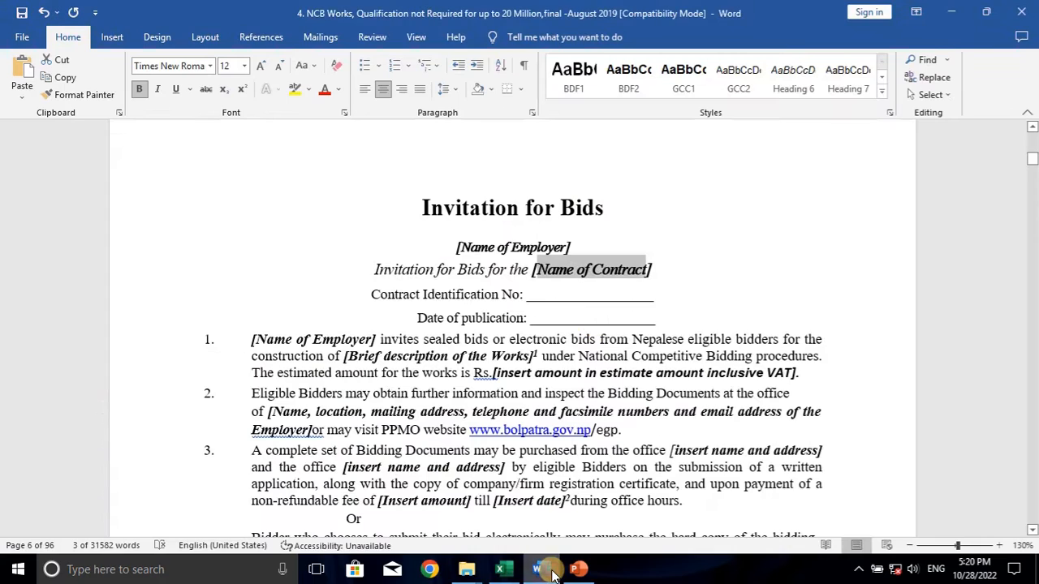
left_click(22, 96)
left_click(133, 134)
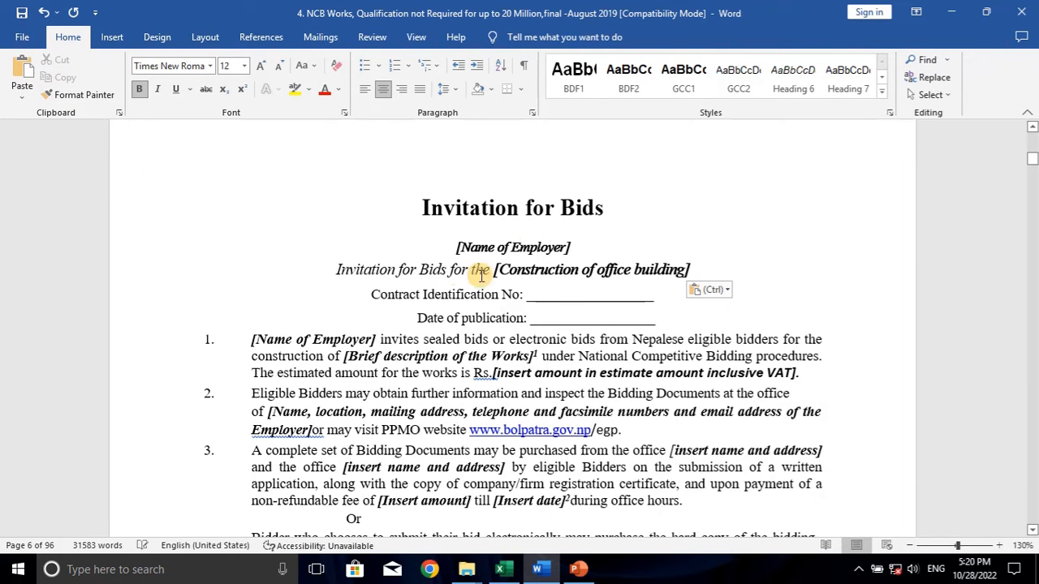
Fill "Contract Identification No:" in Word with the Excel value JLC/NCB/BLDG/01/2079-2080, pasted as text only over the blank line
scroll(507, 236, "down", 1)
scroll(506, 236, "down", 2)
left_click(500, 569)
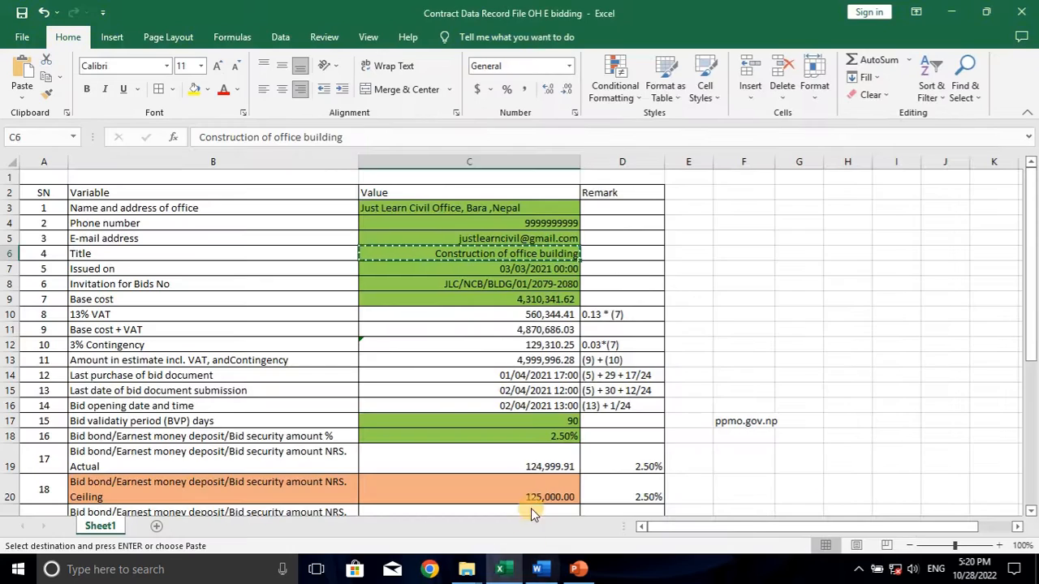
left_click(483, 286)
right_click(484, 284)
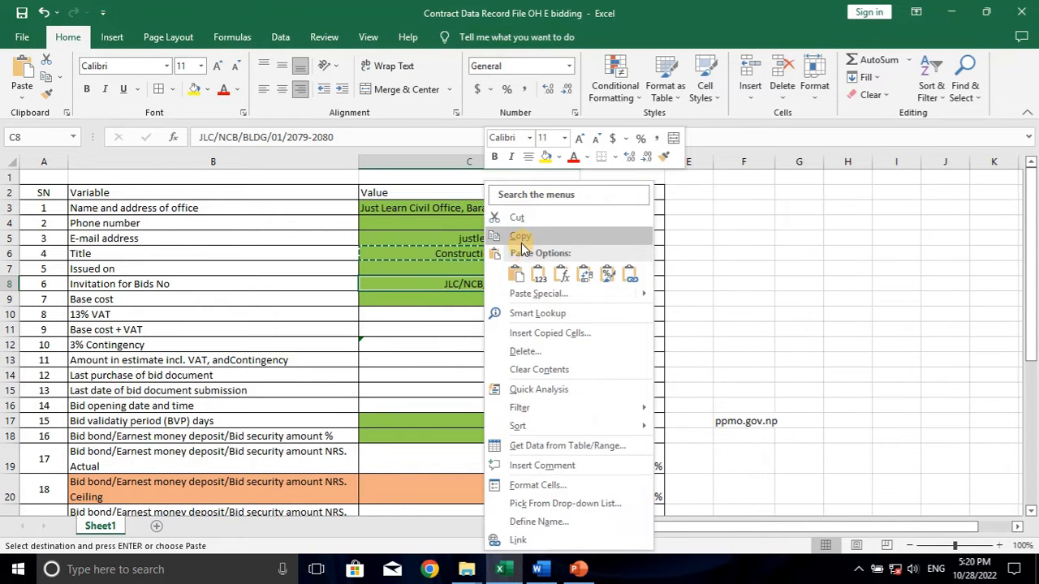
left_click(520, 103)
left_click(536, 569)
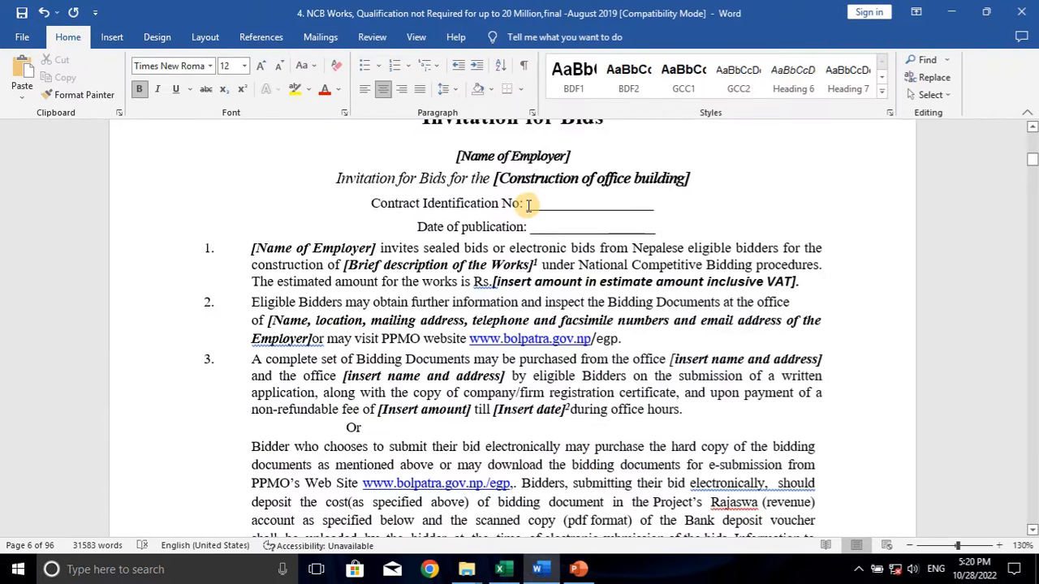
double_click(579, 206)
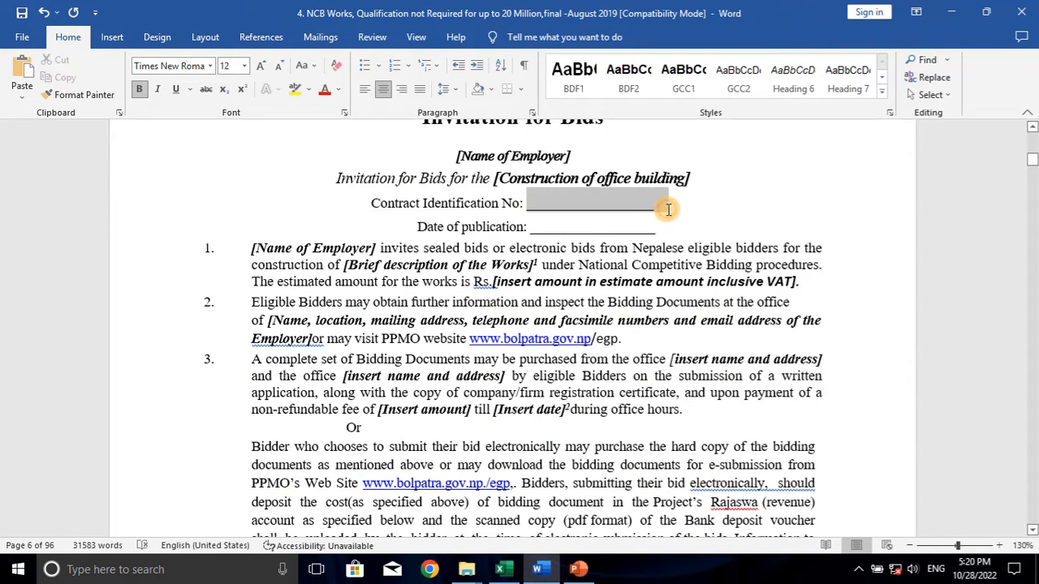
left_click(22, 97)
left_click(134, 134)
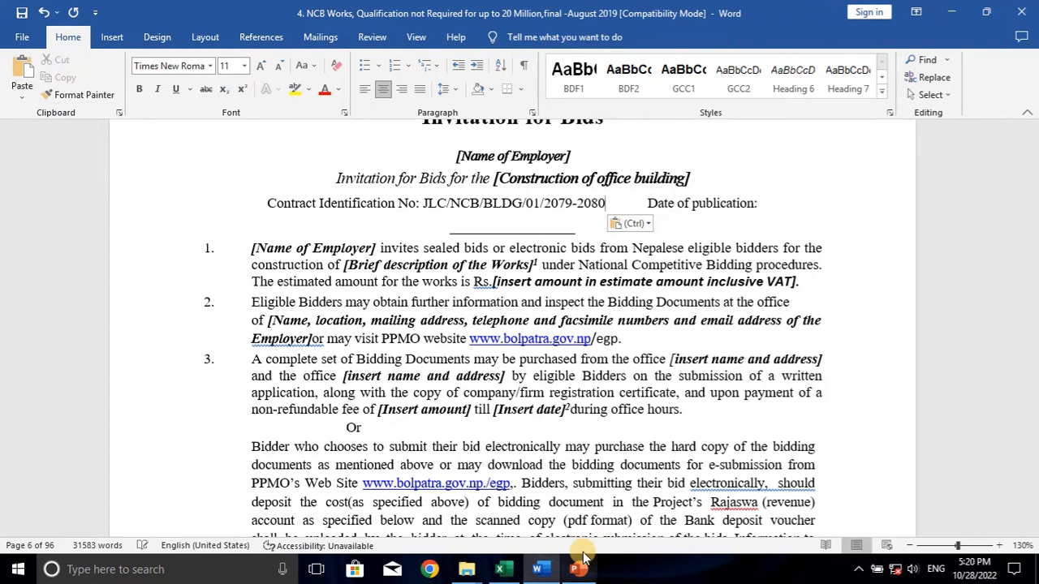
Copy the issue date 03/03/2021 00:00 from the Excel record sheet and return to the Word bidding document
left_click(502, 570)
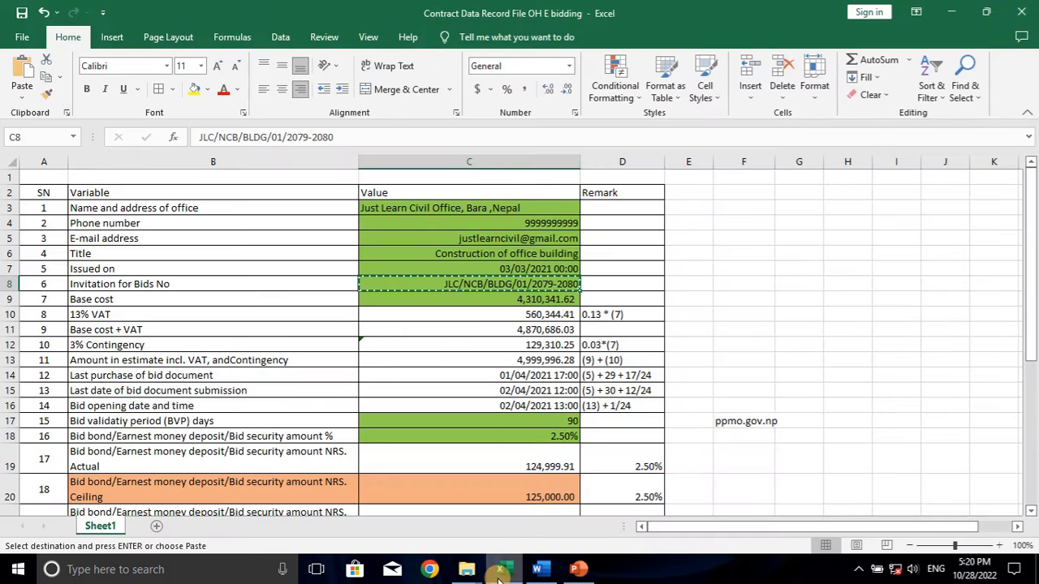
right_click(485, 271)
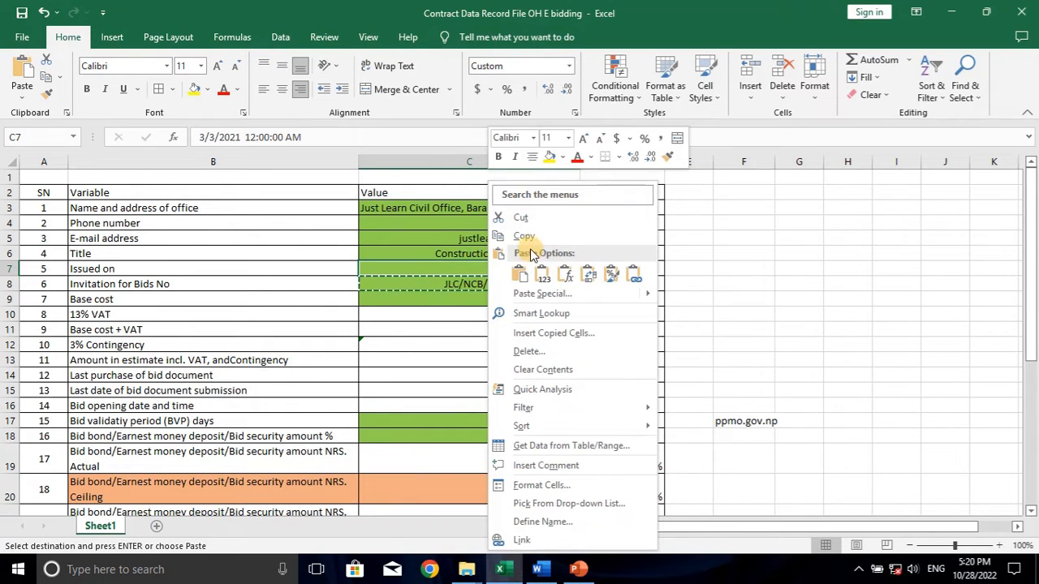
left_click(528, 236)
left_click(537, 569)
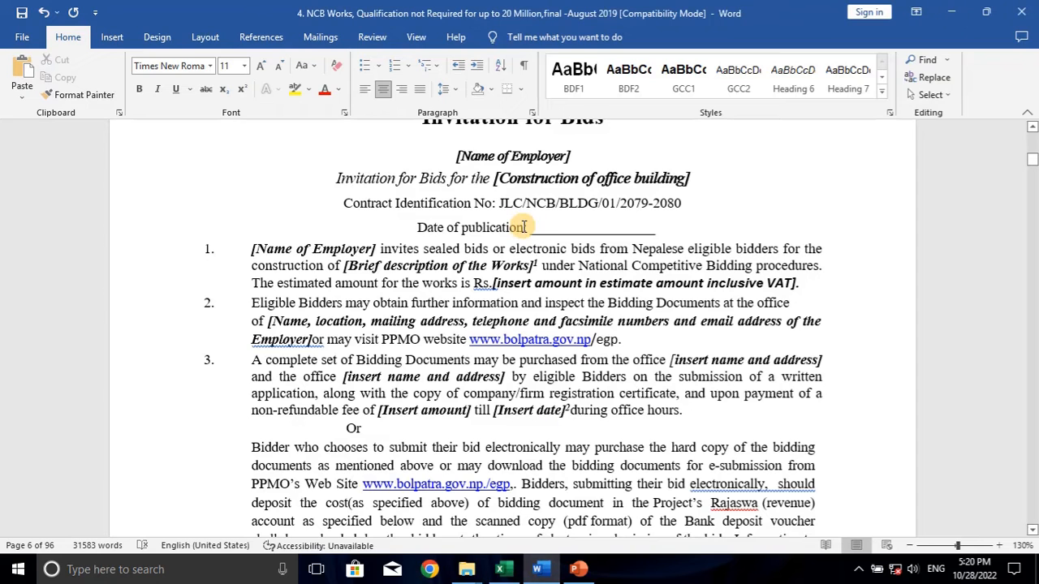
Try to paste the copied date as text only over the "Date of publication" blank, and undo the paste
left_click_drag(527, 232, 662, 230)
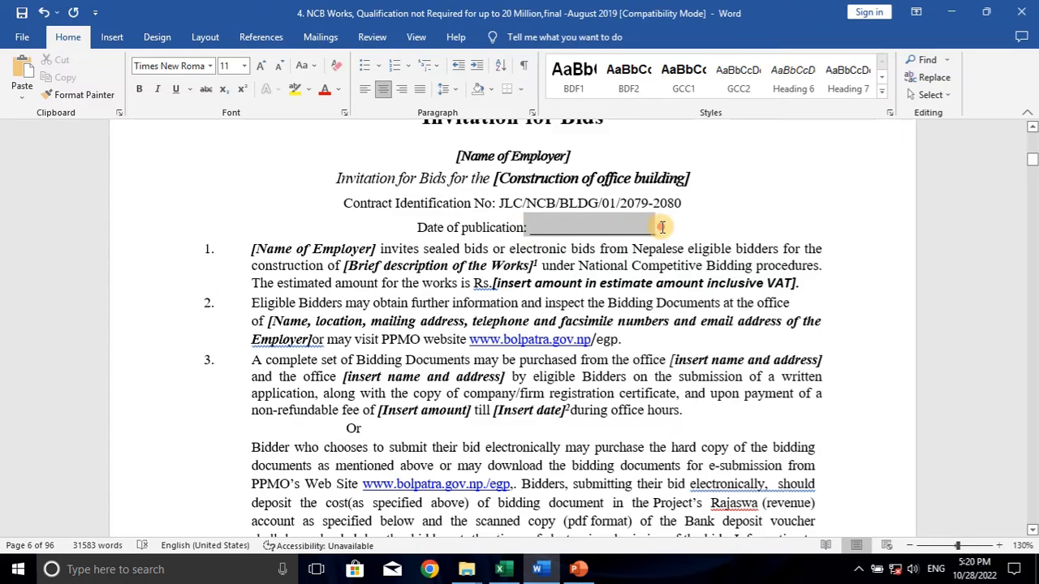
left_click(30, 96)
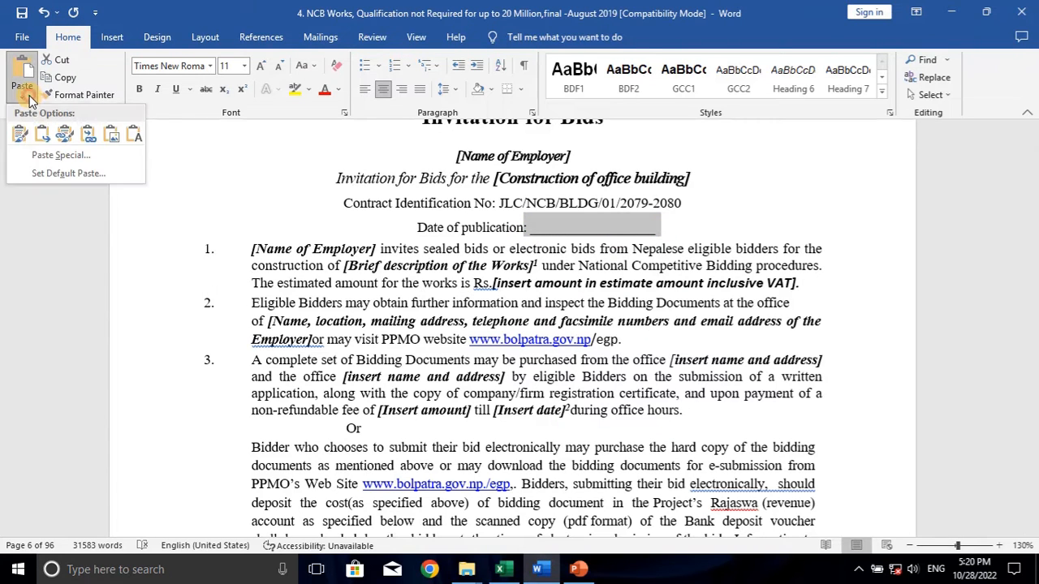
left_click(138, 134)
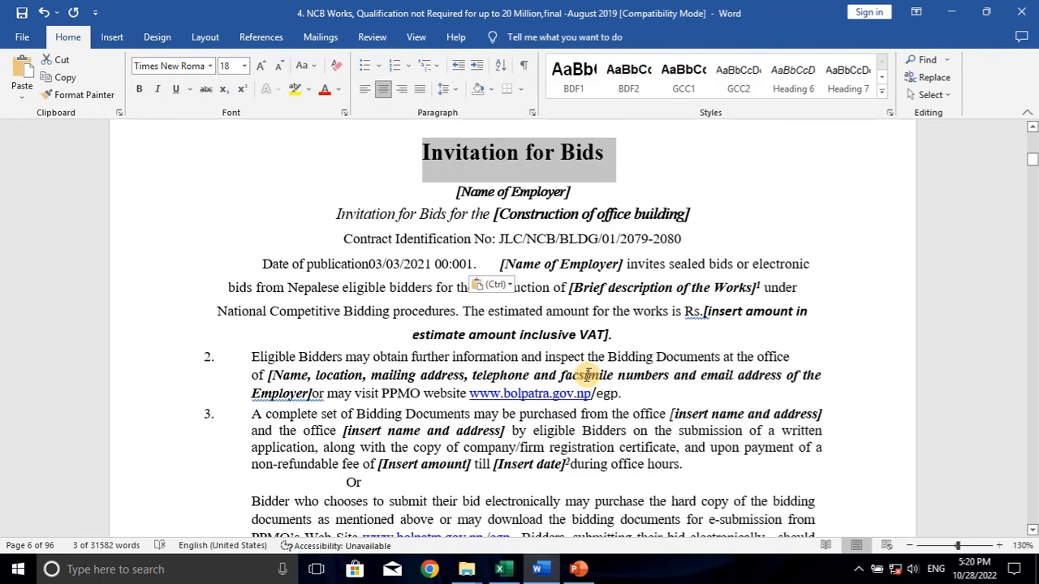
key("ctrl+z")
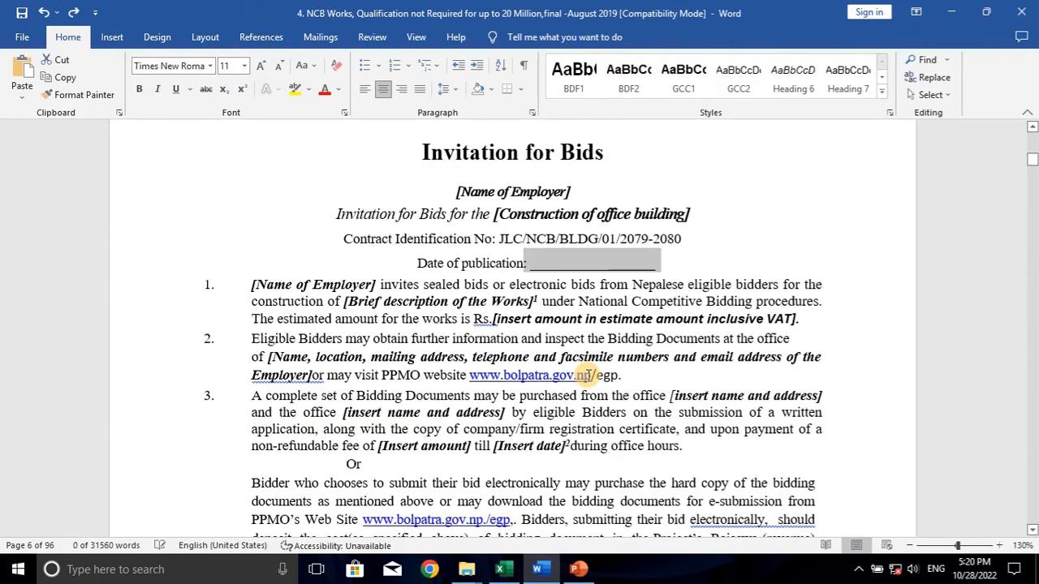
Paste the date 03/03/2021 00:00 as text only after "Date of publication:" and delete the leftover underline
left_click(532, 264)
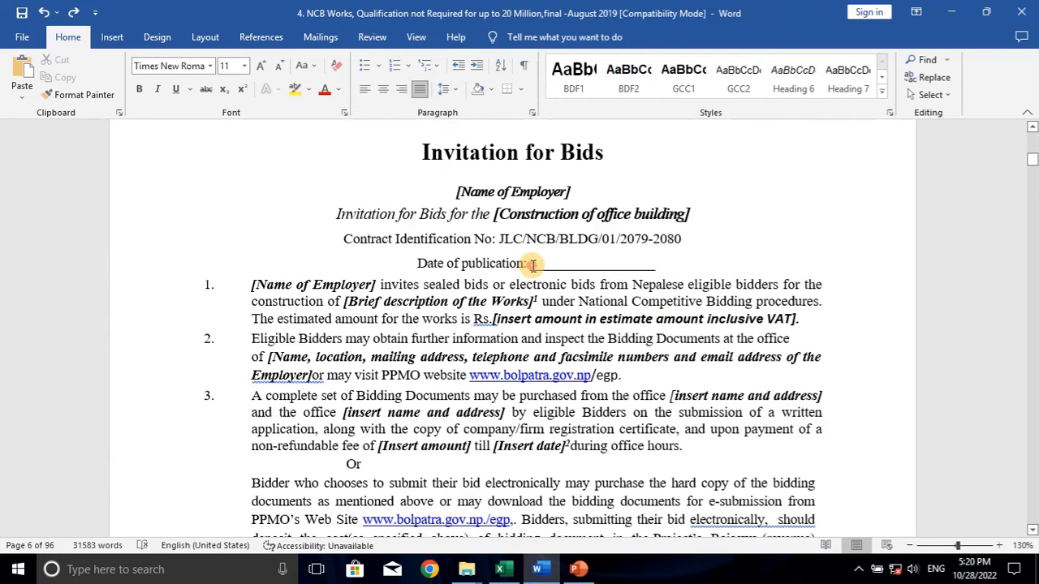
left_click(23, 96)
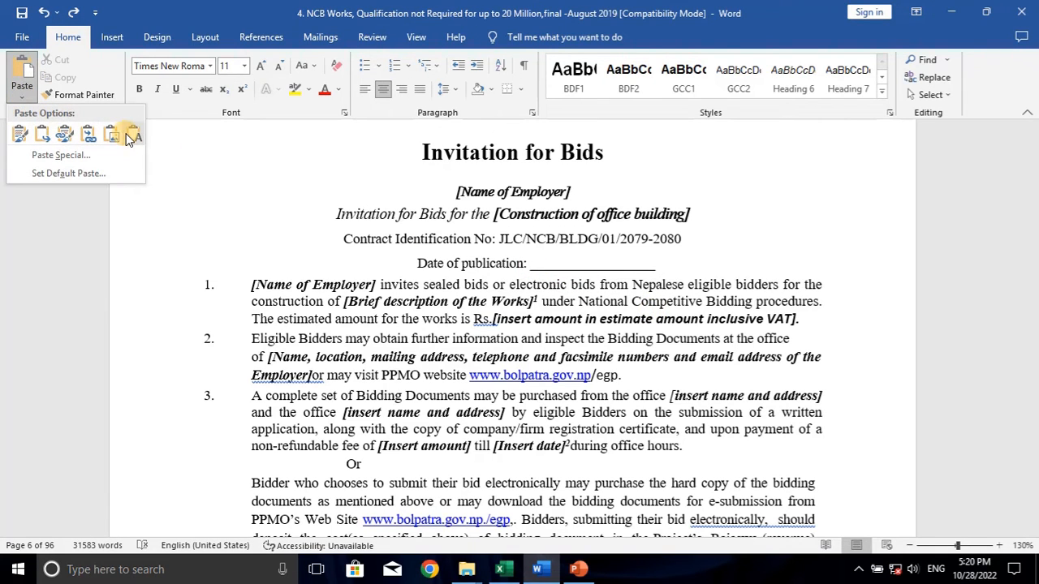
left_click(522, 230)
key("ctrl+v")
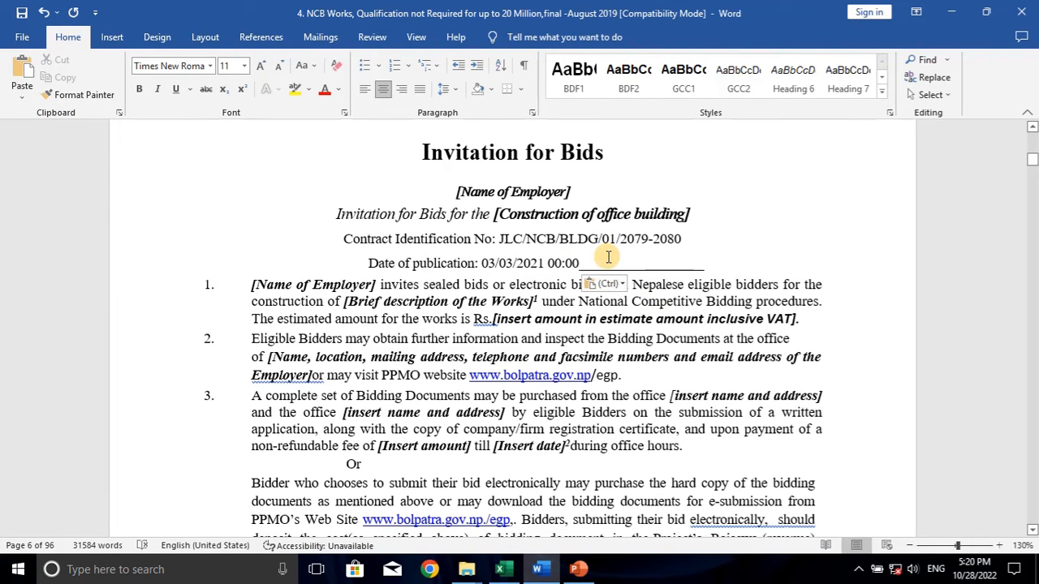
key("Delete")
key("Delete")
key("Delete")
key("Delete")
key("Delete")
key("Delete")
key("Delete")
key("Delete")
key("Delete")
key("Delete")
key("Delete")
key("Delete")
key("Delete")
key("Delete")
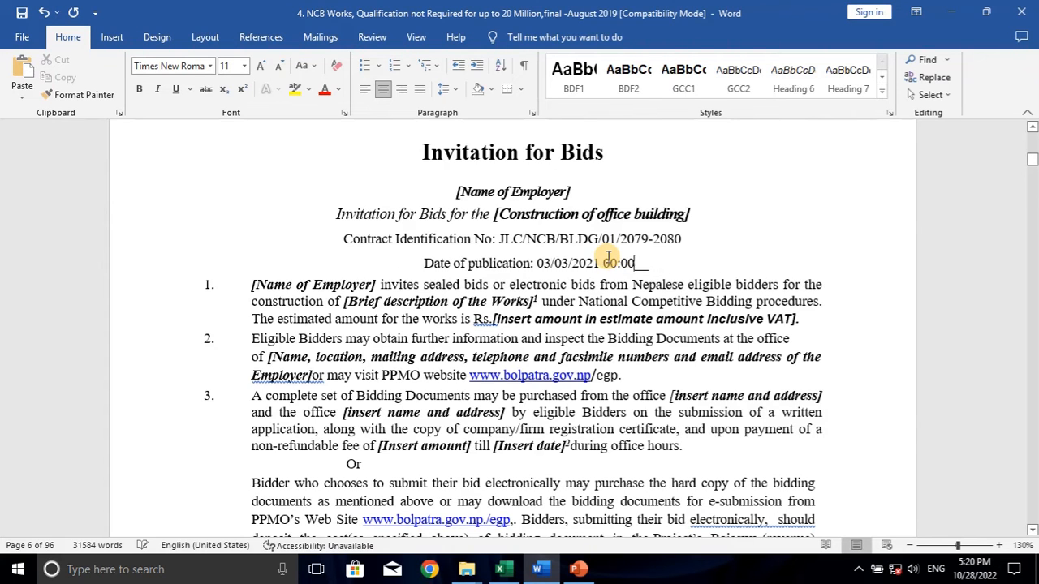
key("Delete")
key("Delete")
Replace [Name of Employer] in clause 1 of the Word document with the office name and address from Excel, pasted as text only
scroll(365, 238, "down", 1)
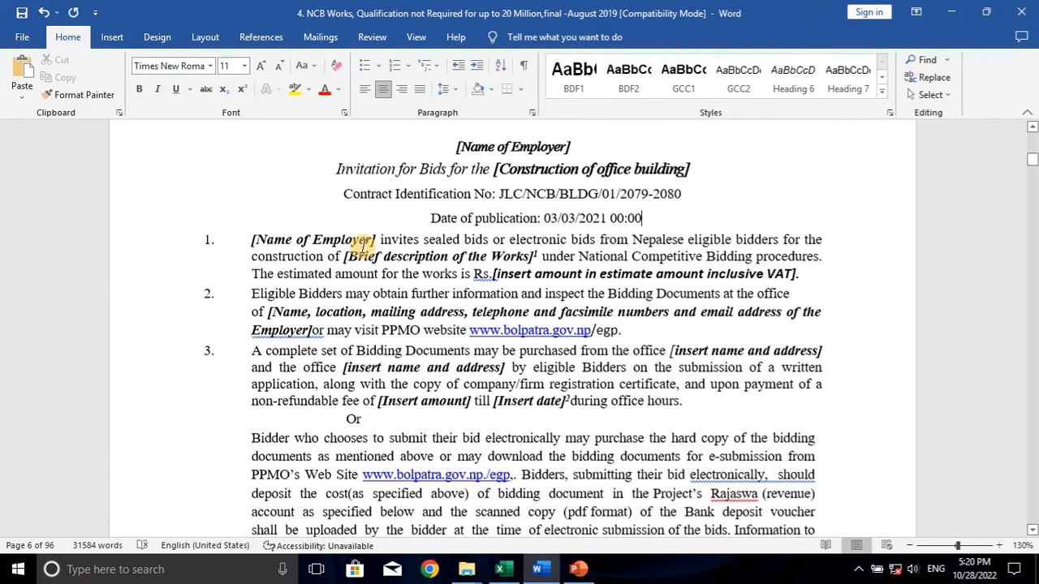
left_click_drag(368, 238, 266, 241)
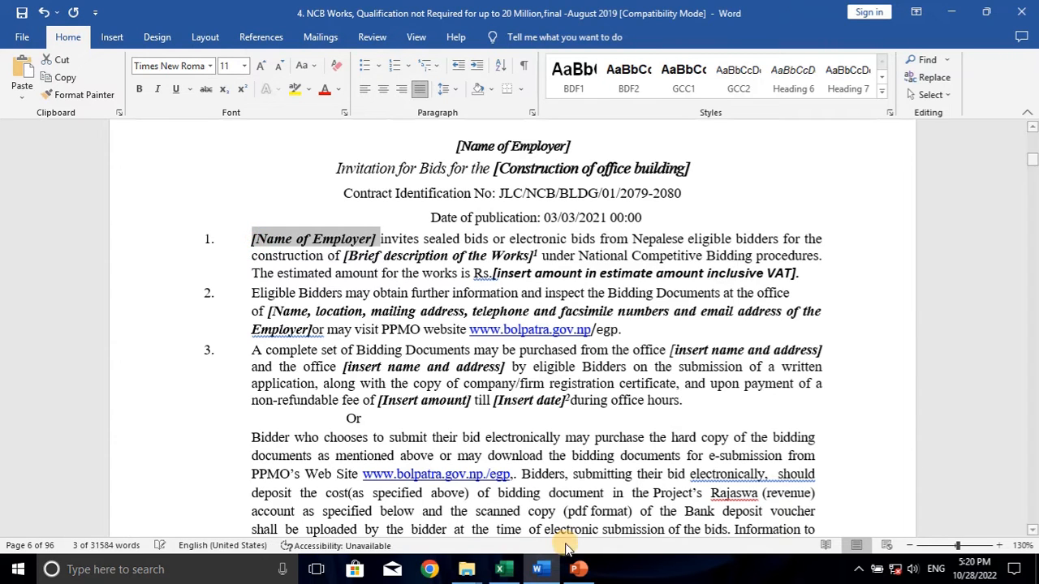
left_click(516, 576)
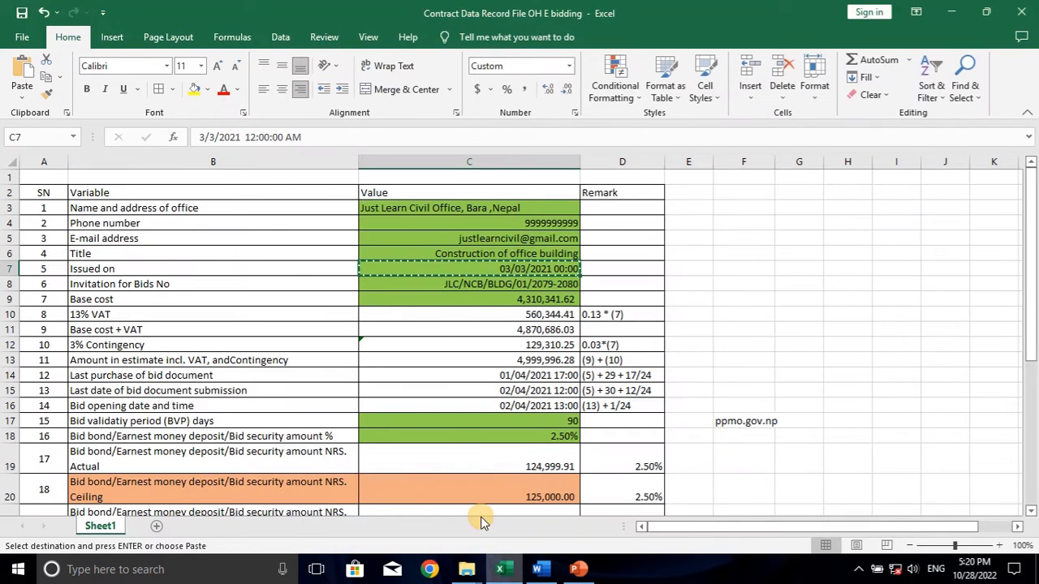
left_click(446, 206)
right_click(446, 206)
left_click(476, 236)
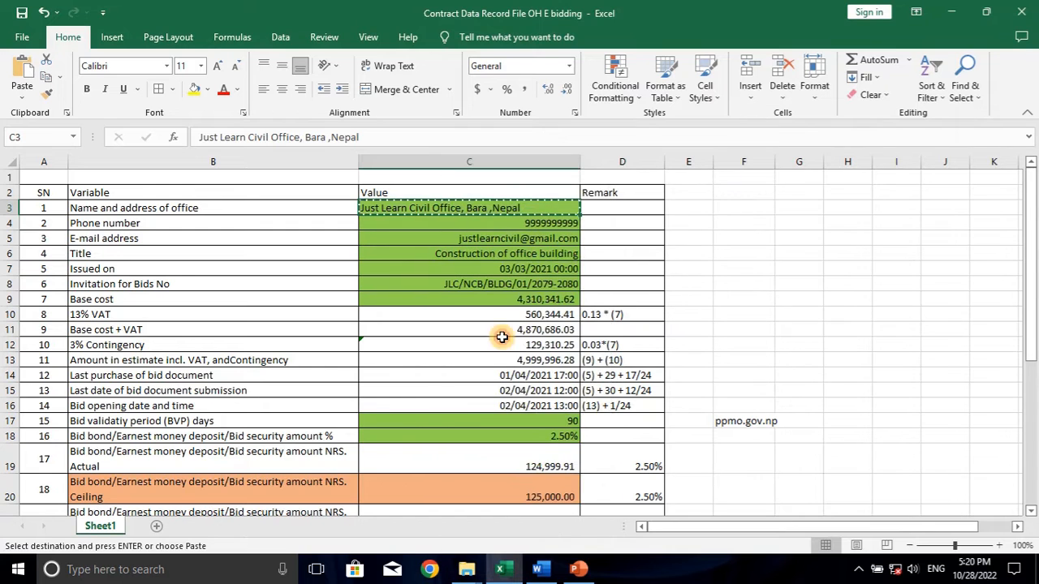
left_click(549, 573)
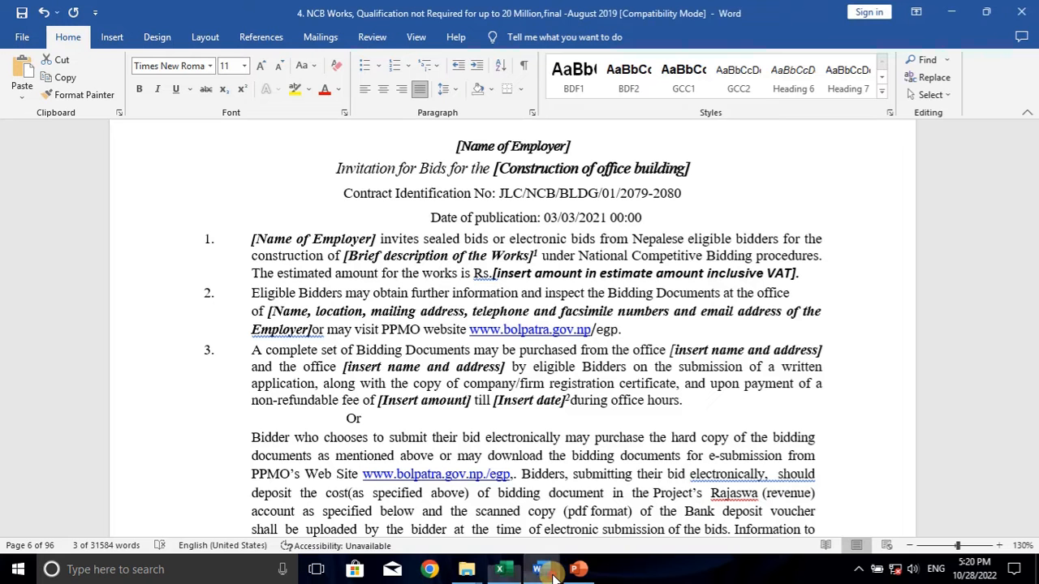
left_click(22, 96)
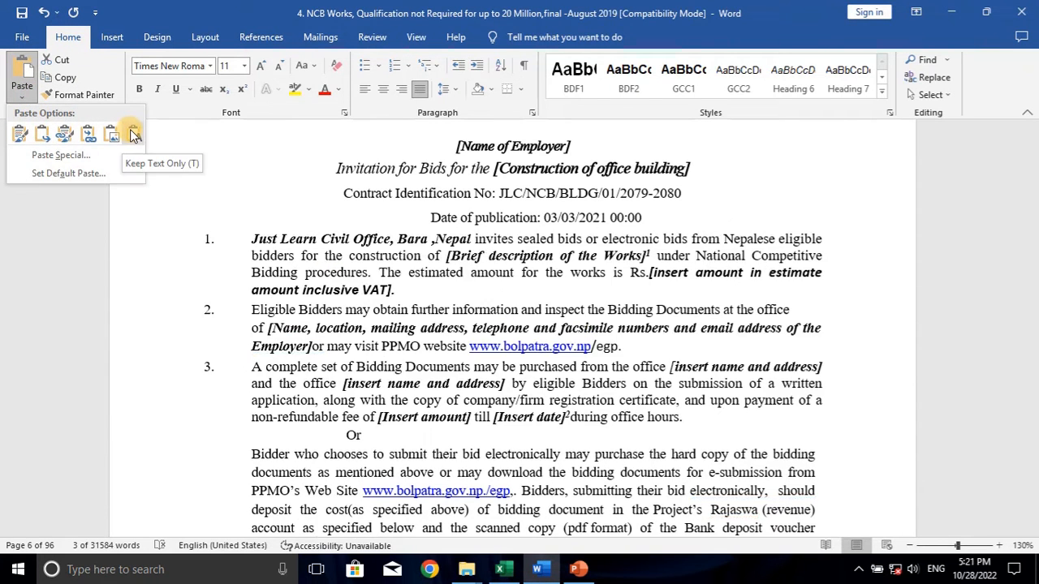
left_click(134, 134)
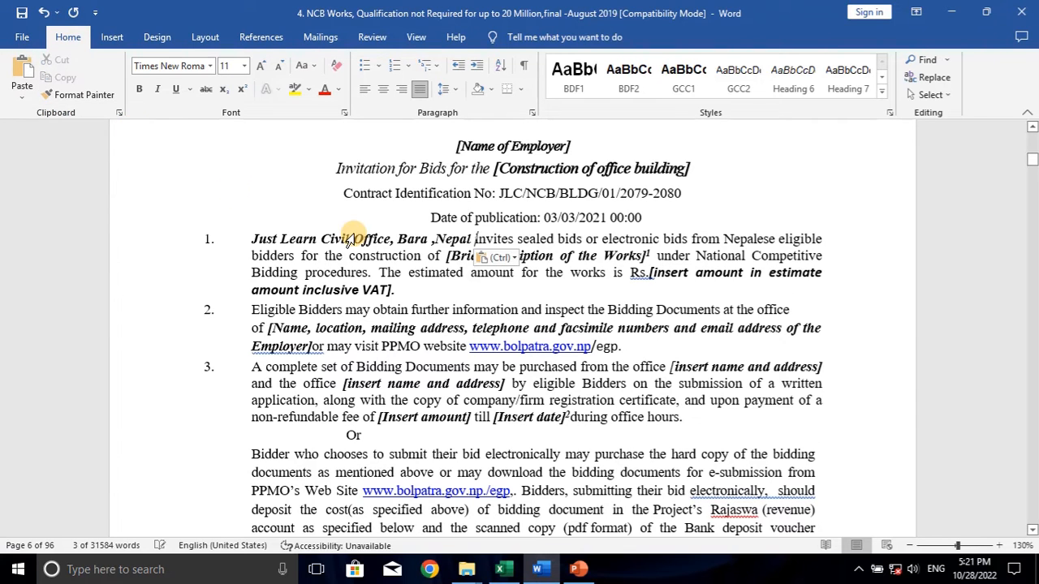
Replace [Brief description of the Works] in clause 1 of the Word document with "Construction of office building" from the Excel sheet, pasted as text only
left_click(504, 569)
left_click(487, 249)
right_click(487, 249)
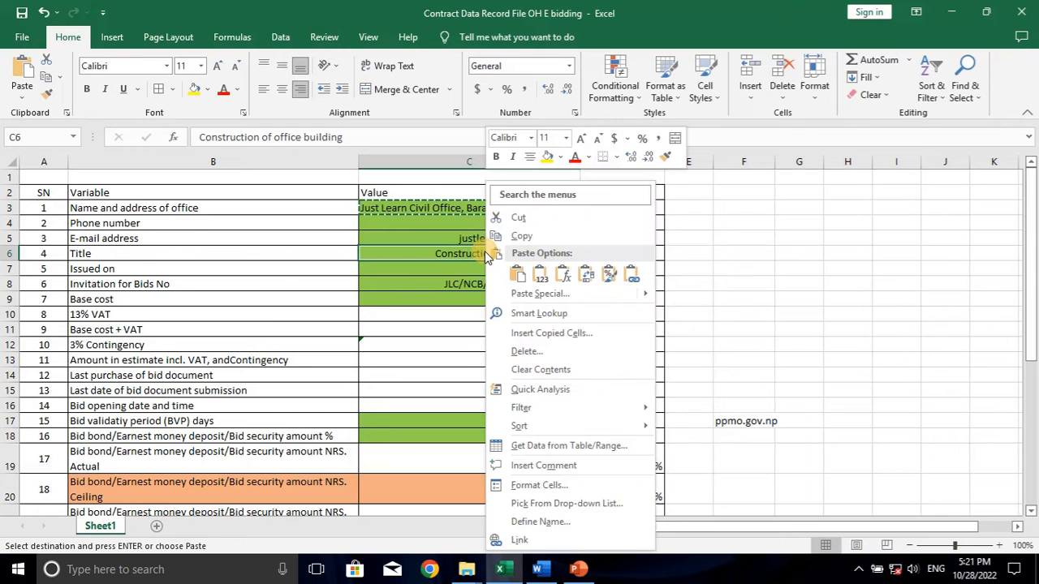
left_click(520, 234)
left_click(538, 569)
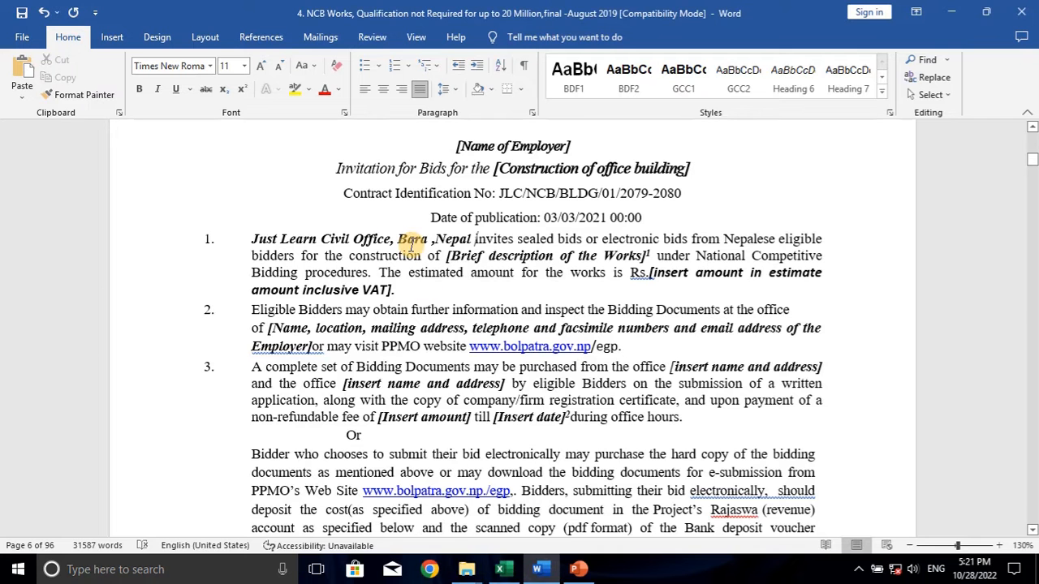
left_click_drag(448, 257, 592, 255)
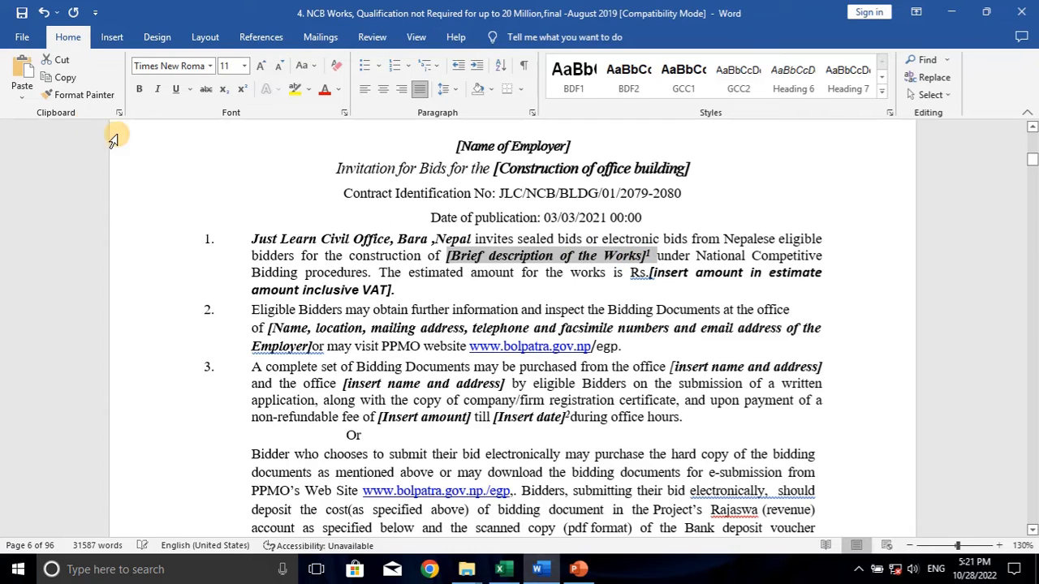
left_click(22, 93)
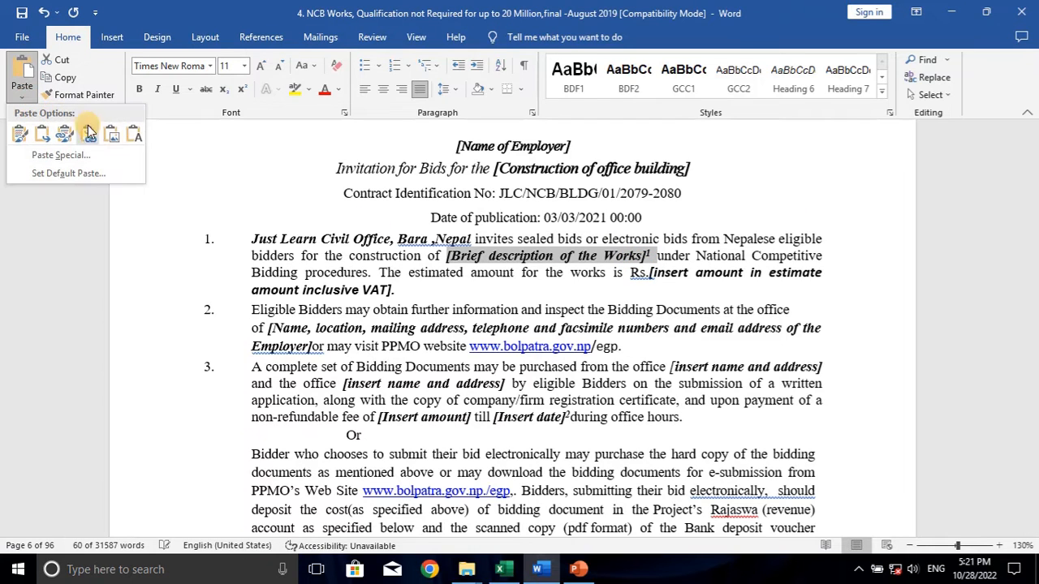
left_click(134, 138)
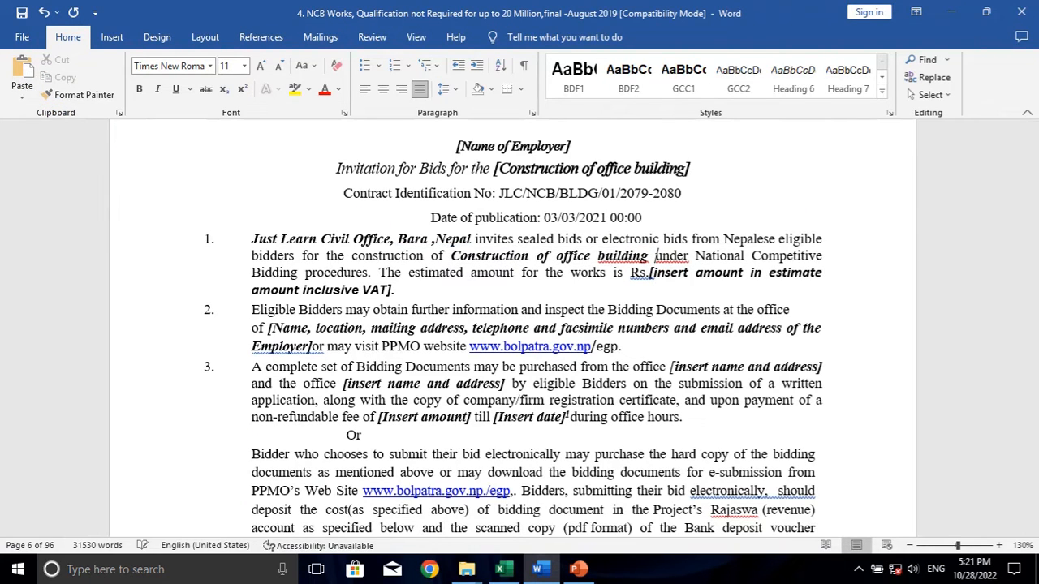
Copy the Base cost + VAT amount 4,870,686.03 from the Excel record sheet and return to the Word bidding document
scroll(483, 292, "down", 1)
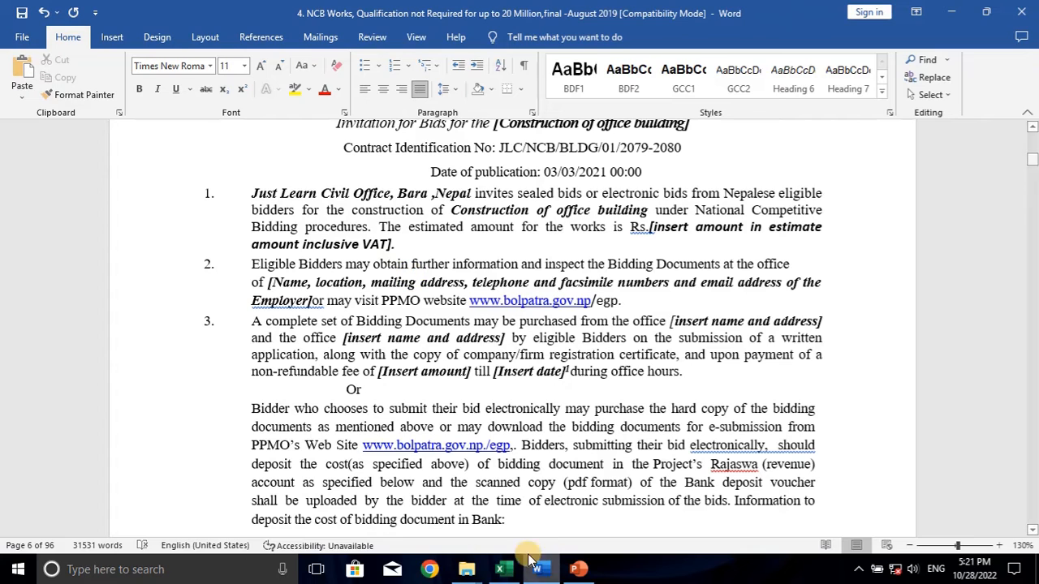
left_click(500, 569)
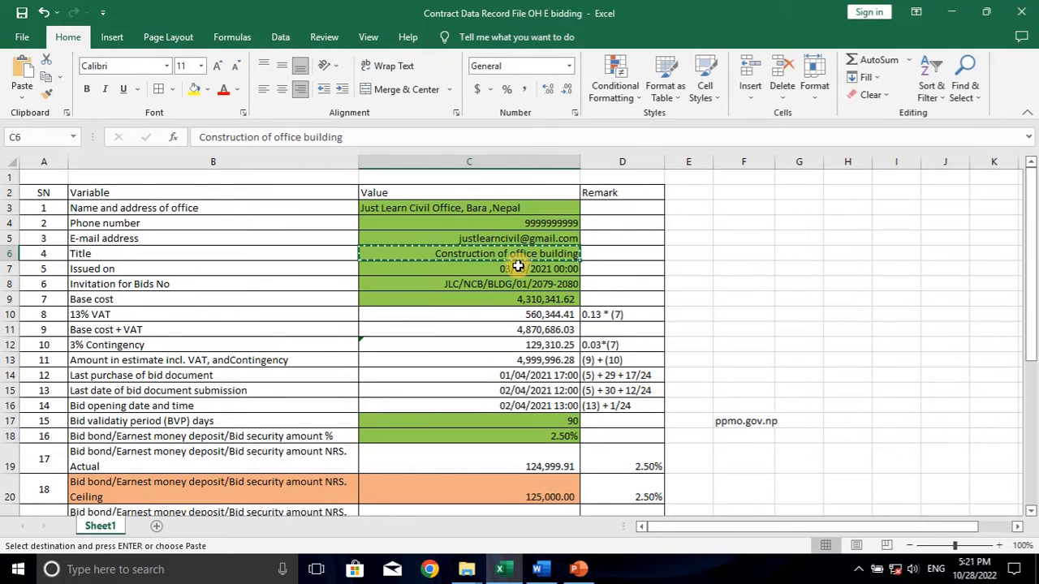
left_click_drag(190, 355, 462, 360)
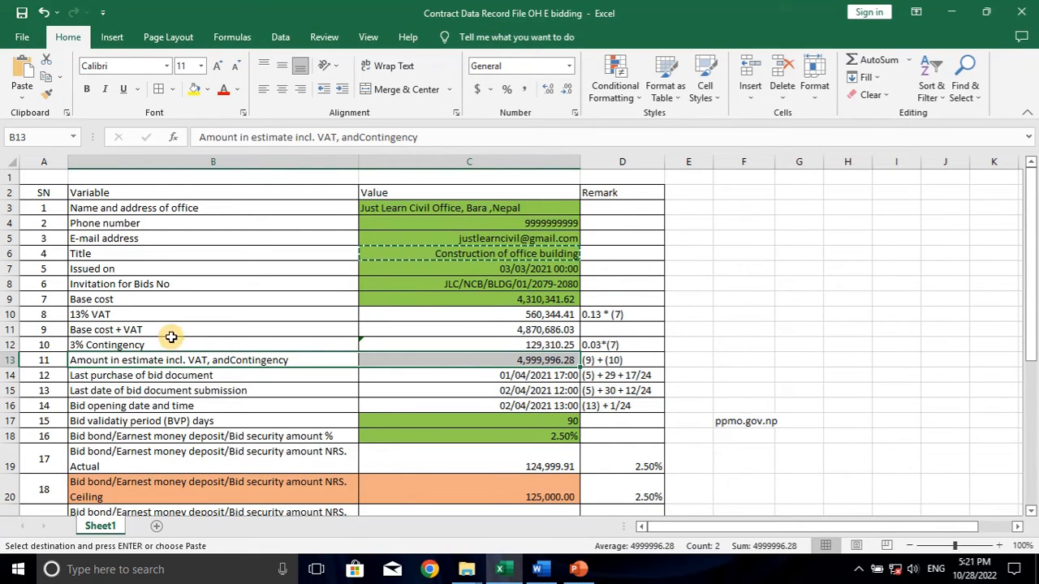
double_click(480, 327)
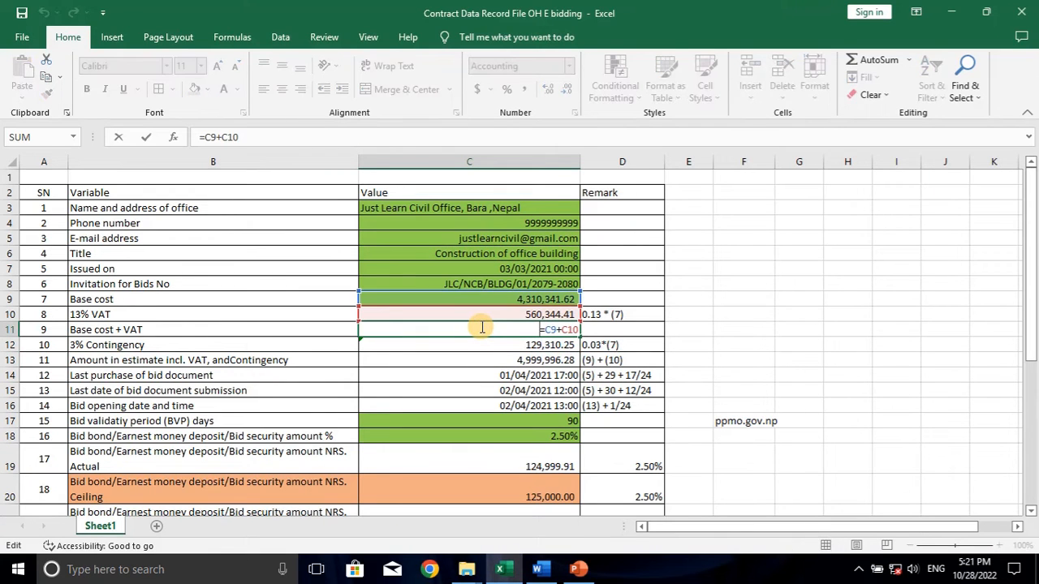
key("Return")
left_click(481, 326)
right_click(480, 325)
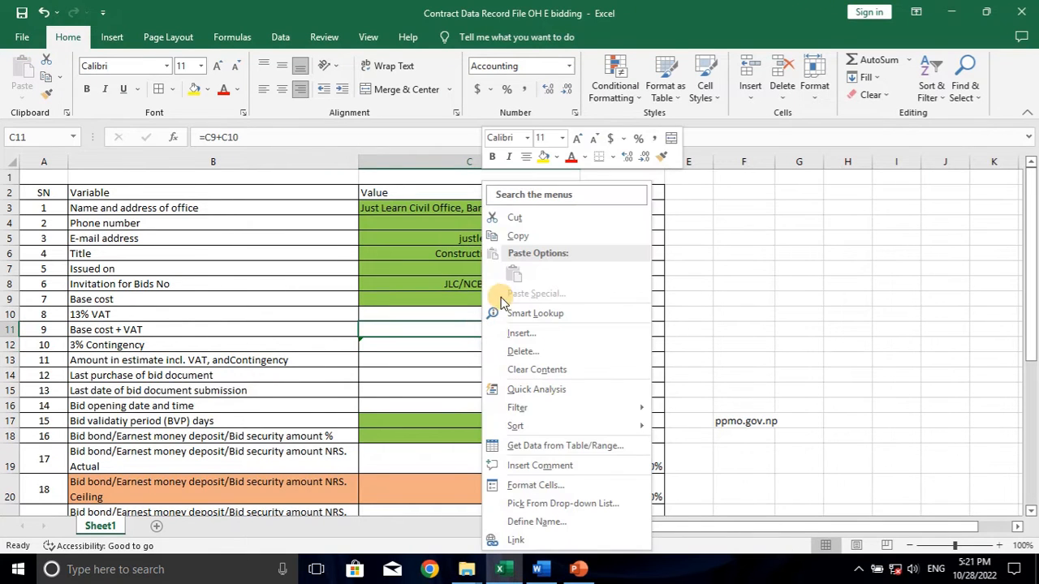
left_click(518, 235)
left_click(543, 569)
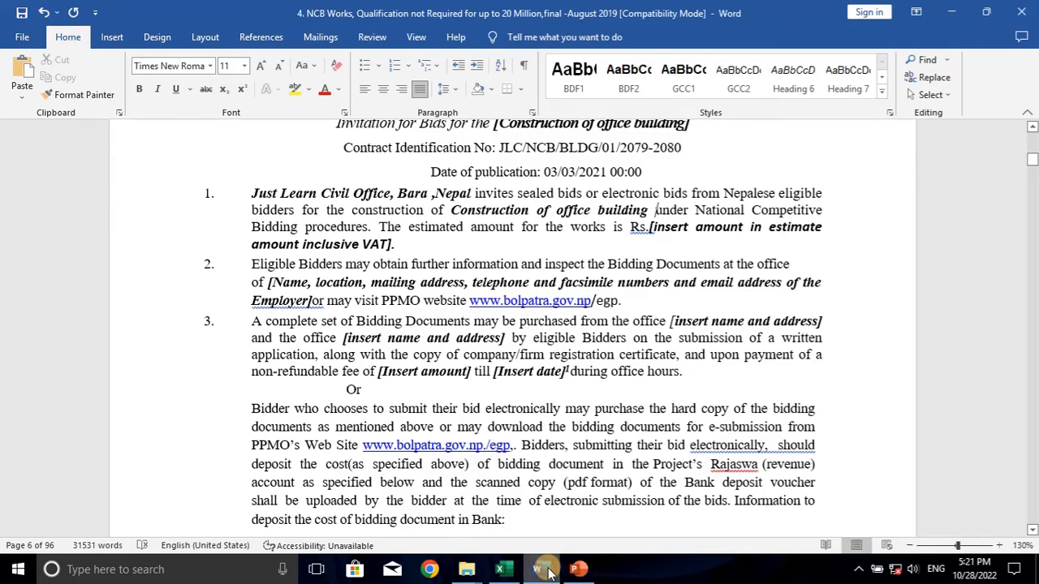
Try to paste the copied amount as text only over the estimate amount placeholder in clause 1, and undo the paste
left_click(649, 228)
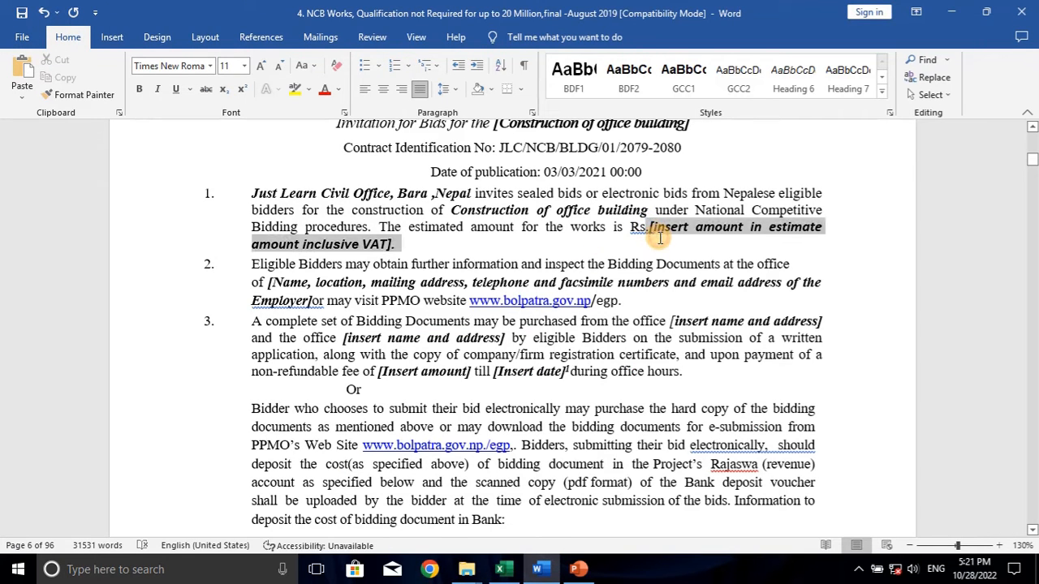
left_click(22, 96)
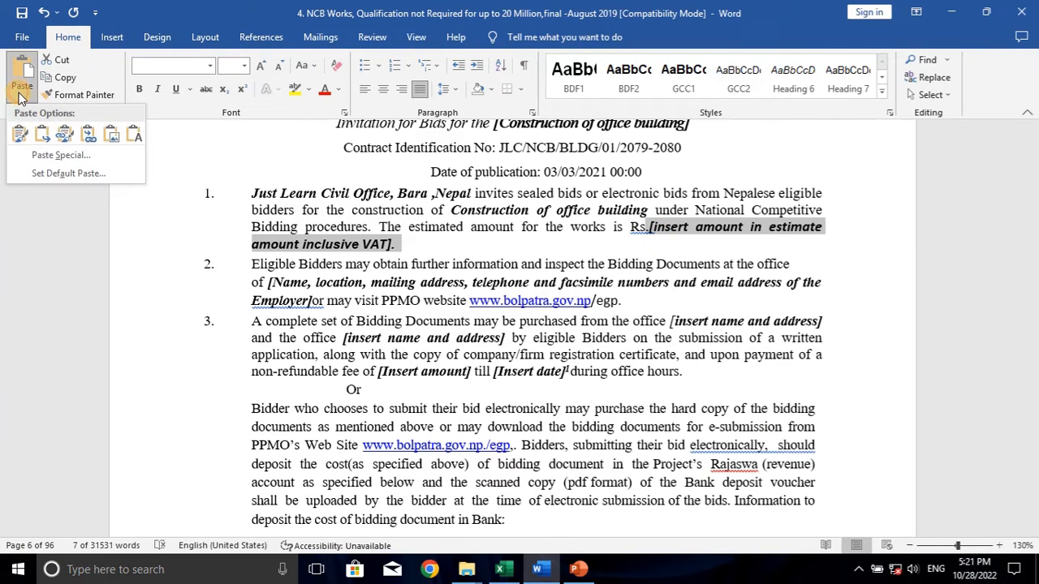
left_click(134, 134)
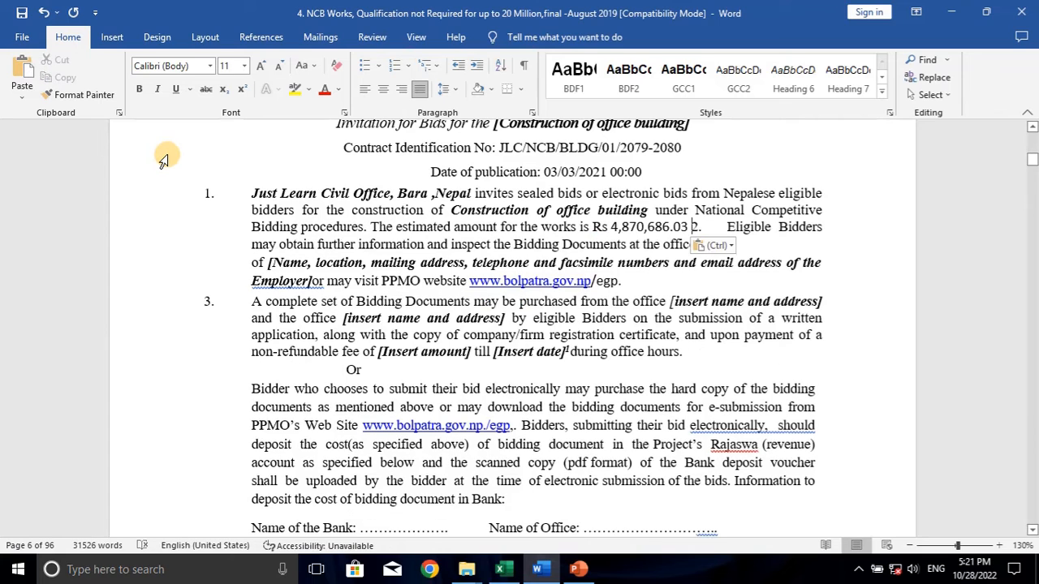
key("ctrl+z")
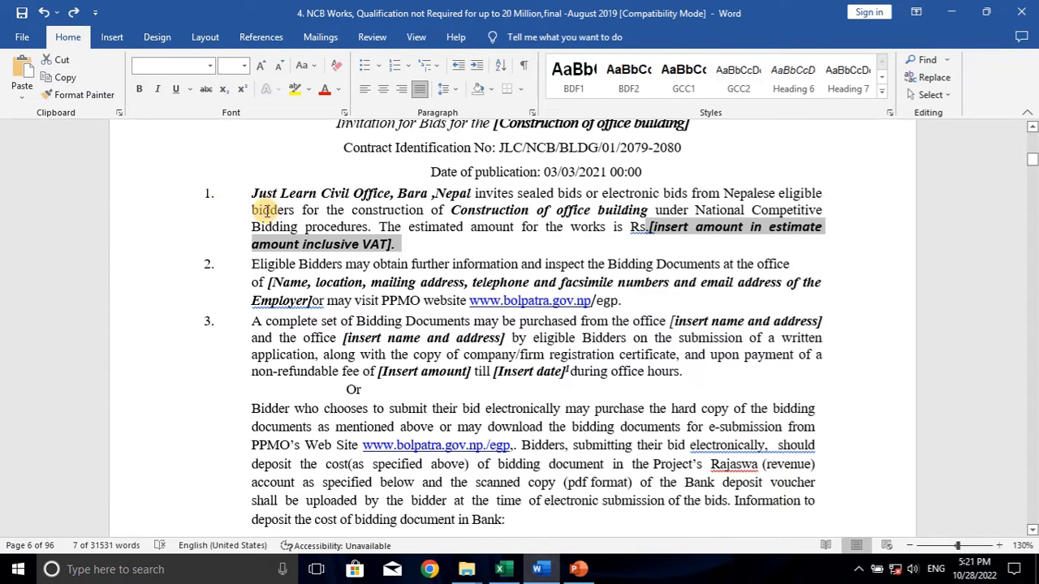
Paste the amount 4,870,686.03 as text only after "Rs." in clause 1, ahead of the estimate amount placeholder
left_click(400, 246)
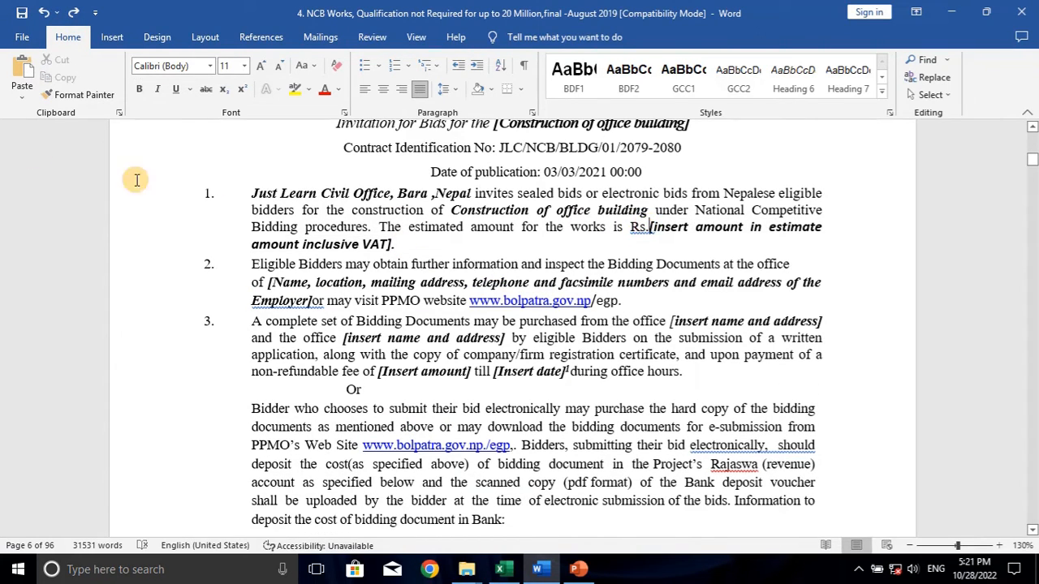
left_click(31, 91)
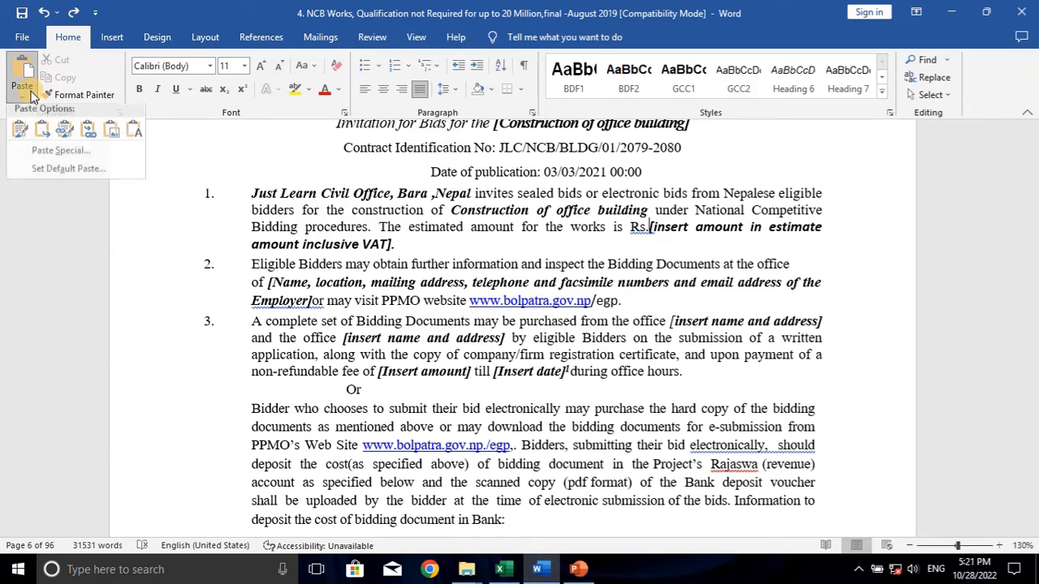
left_click(133, 136)
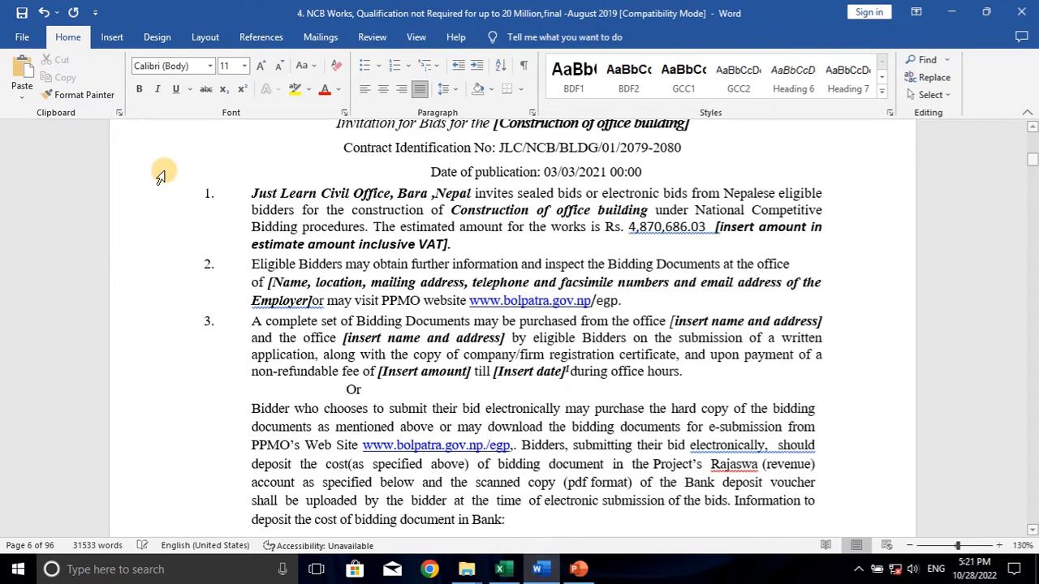
Insert the office name and address from Excel as text only before the employer details placeholder in clause 2 of the Word document, followed by a comma
scroll(579, 254, "down", 2)
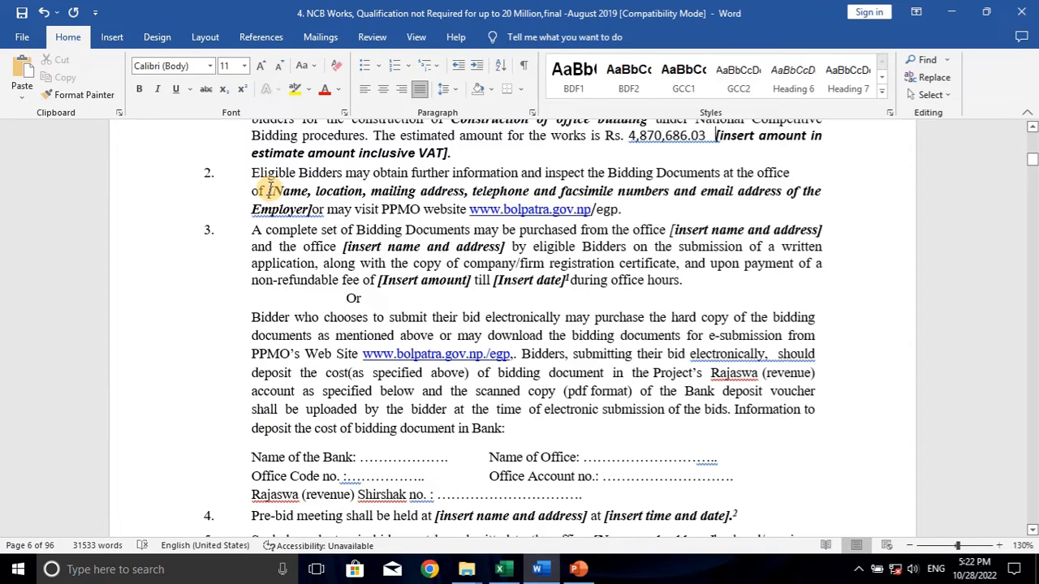
left_click(500, 569)
left_click(421, 209)
right_click(421, 209)
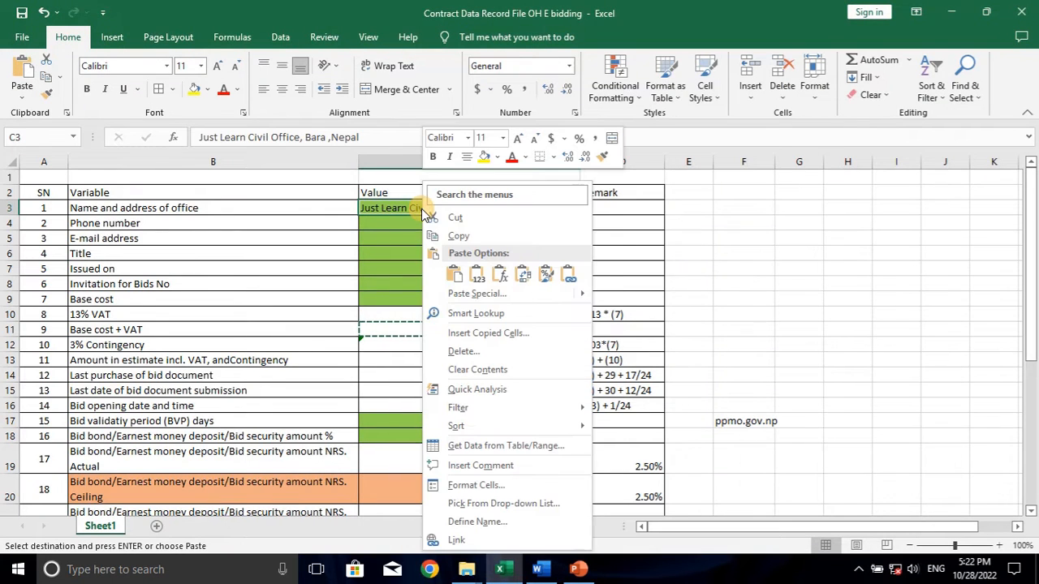
left_click(467, 236)
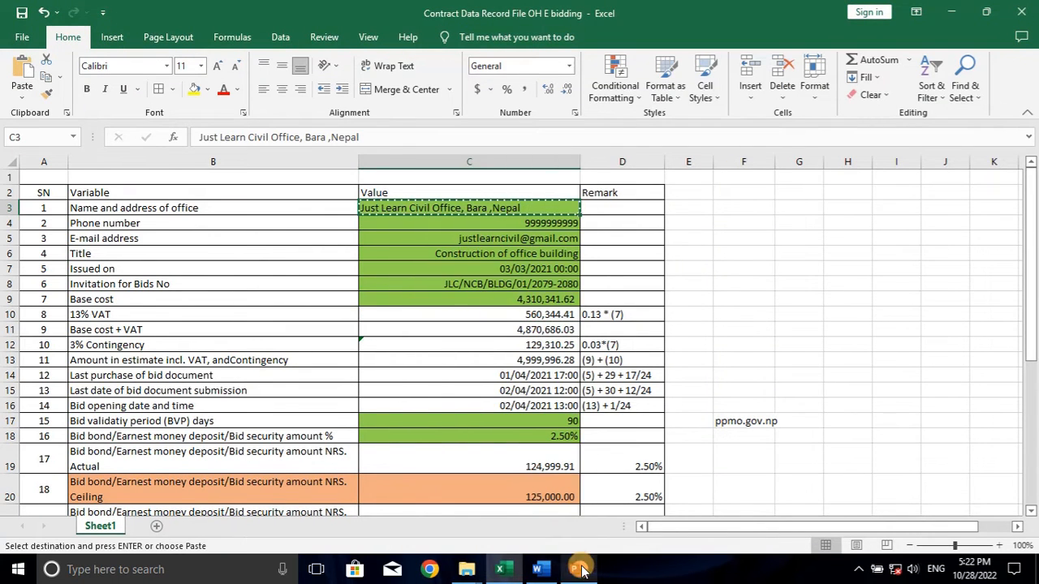
left_click(536, 569)
left_click(22, 97)
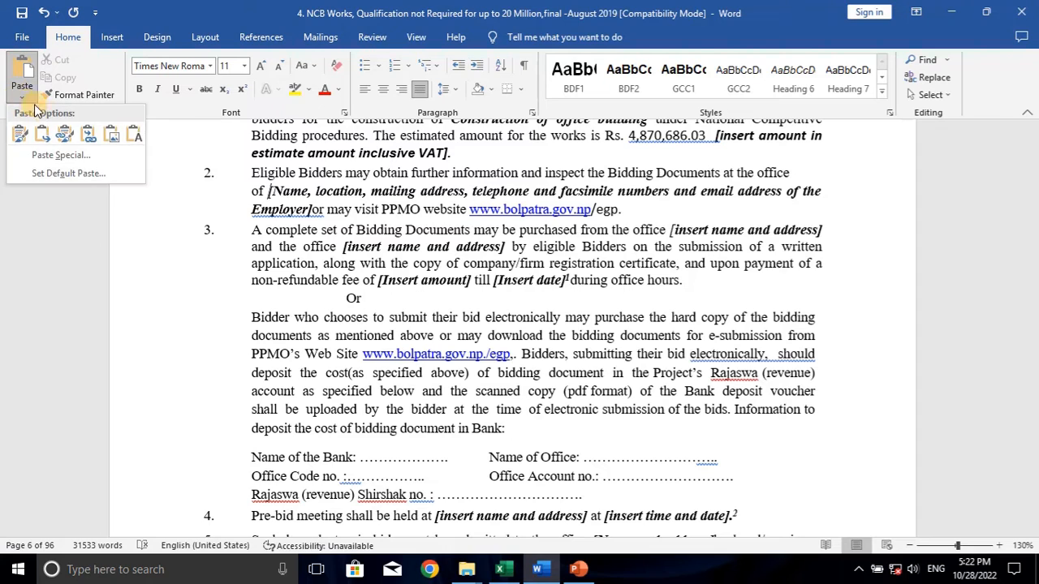
left_click(134, 137)
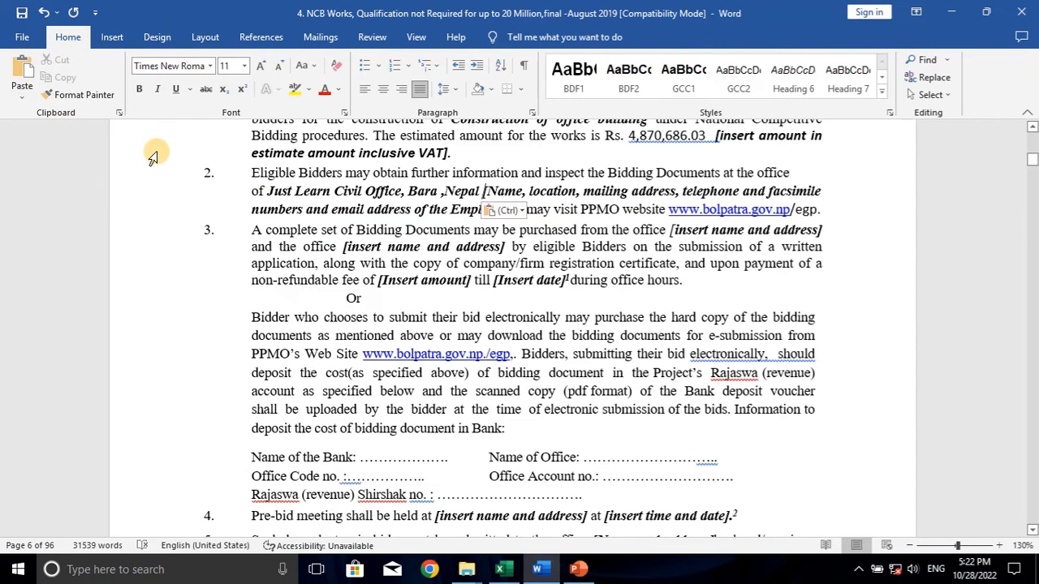
key("BackSpace")
type(",")
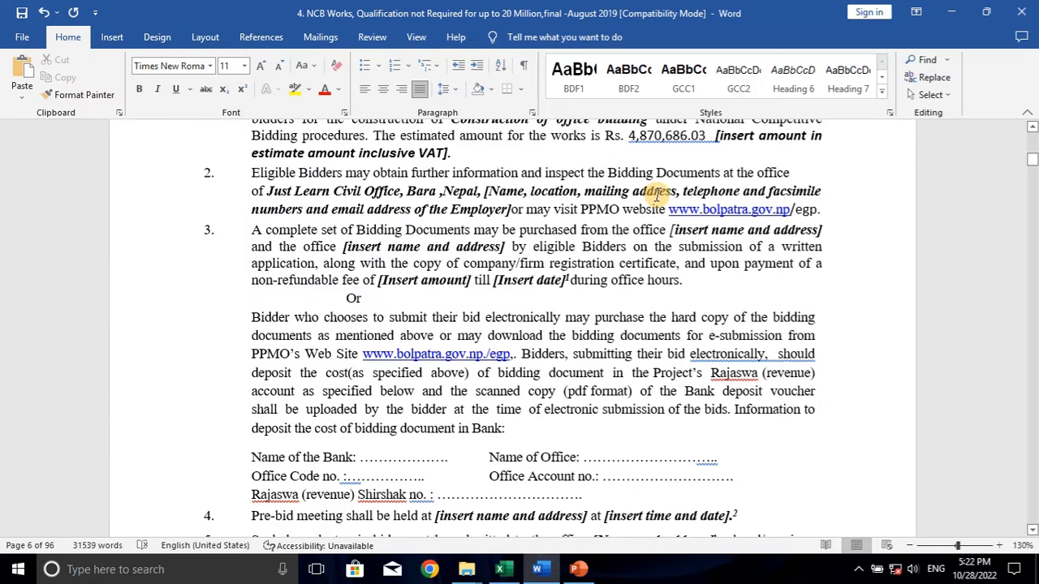
Copy the office's phone number from Excel and paste it as text only after the office address in clause 2 of the Word document
left_click(500, 569)
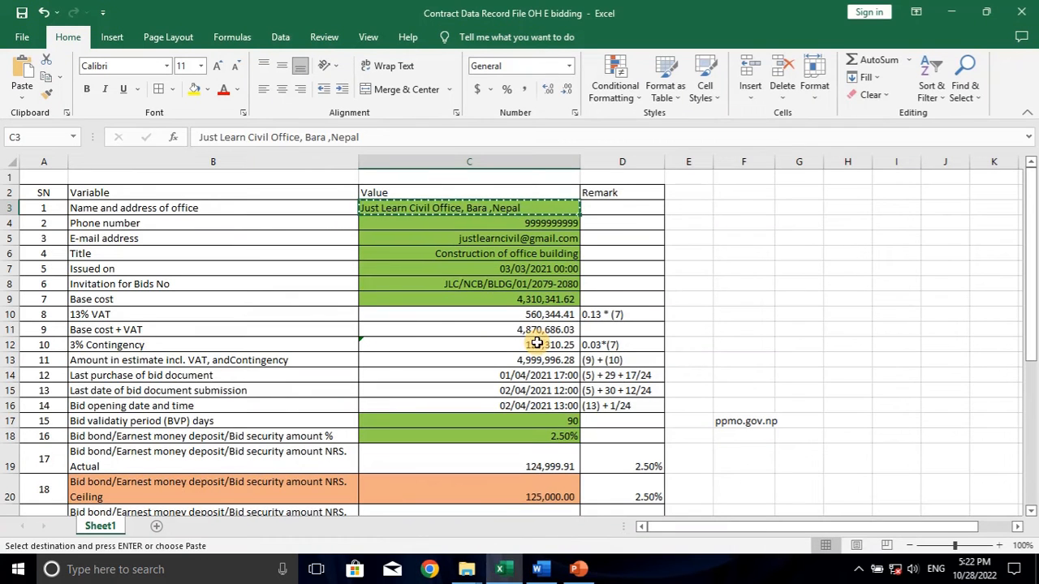
right_click(508, 223)
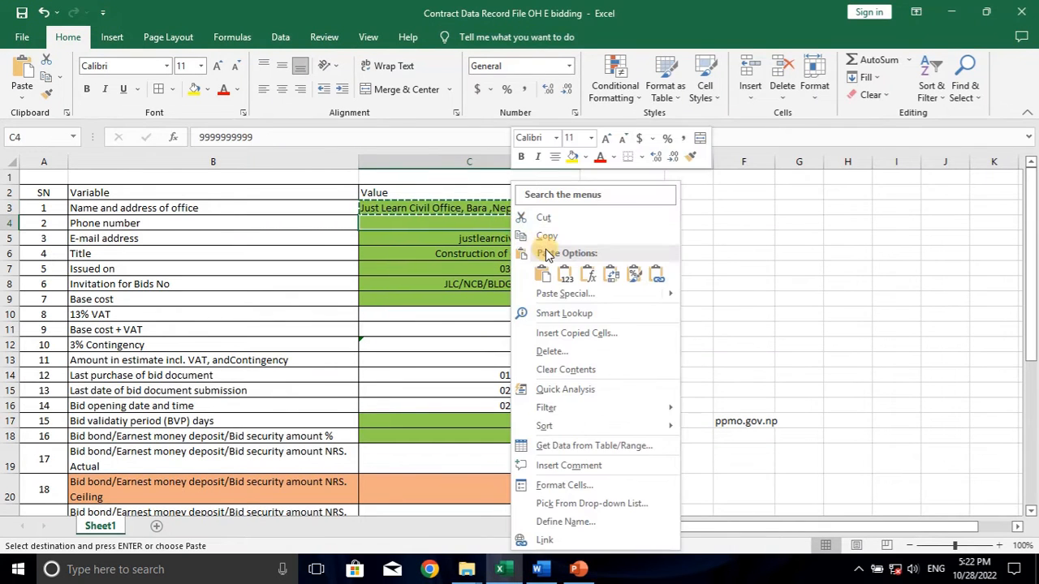
left_click(540, 236)
left_click(537, 569)
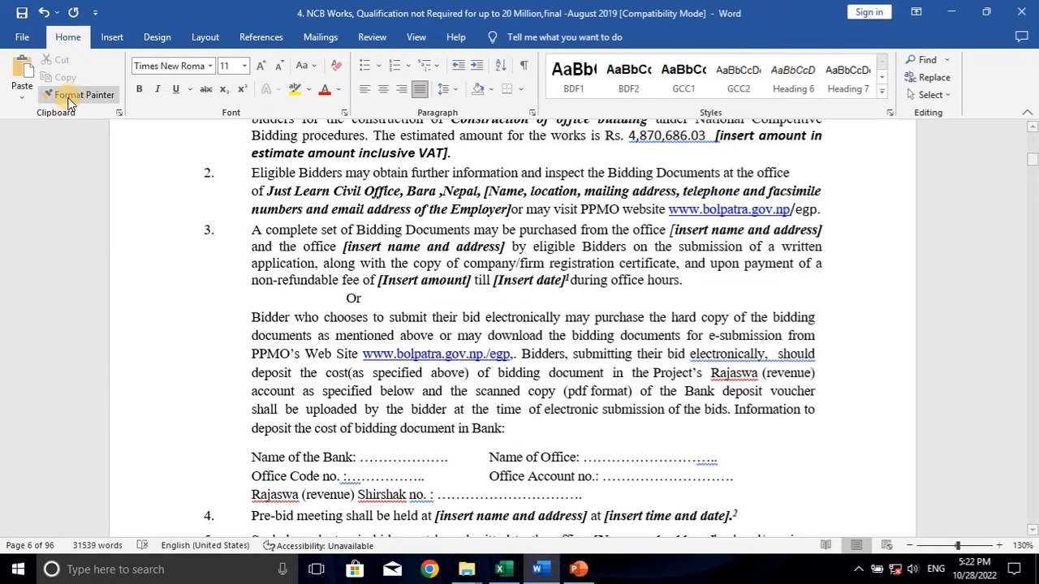
left_click(22, 95)
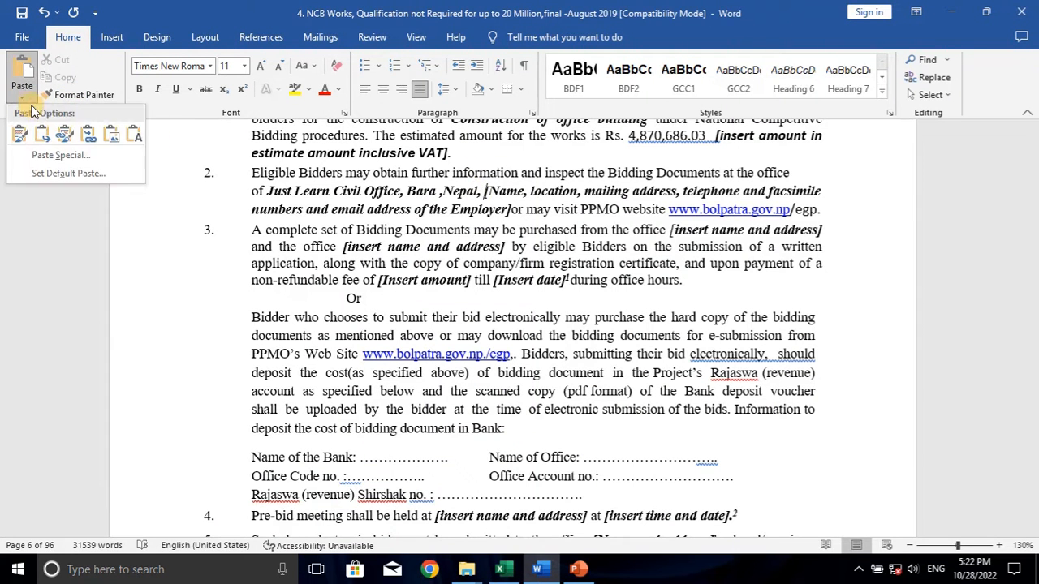
left_click(135, 135)
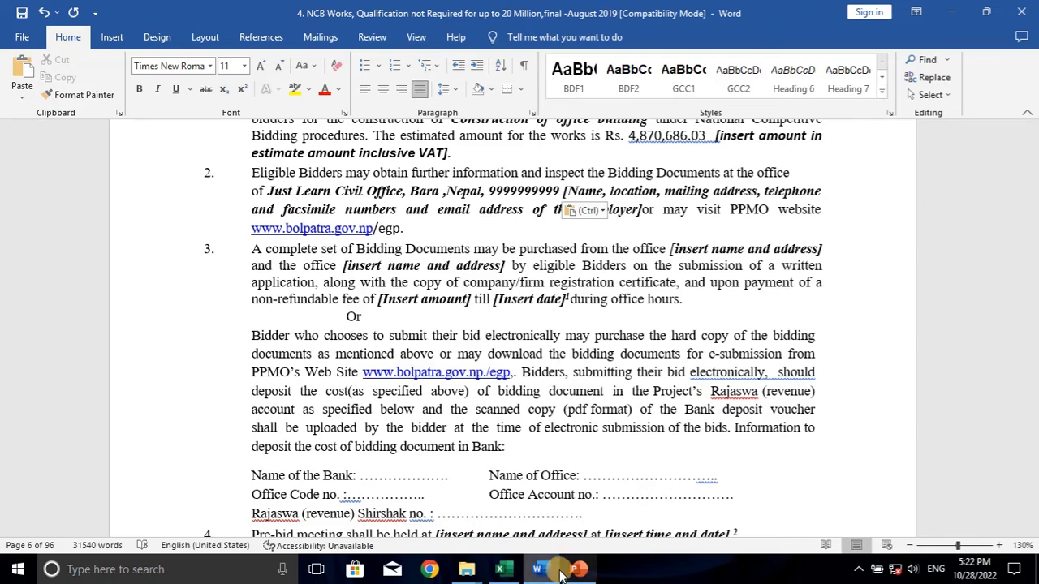
Copy the office's e-mail address from Excel and paste it as text only in clause 2 of the Word document, after the phone number and a comma
left_click(505, 570)
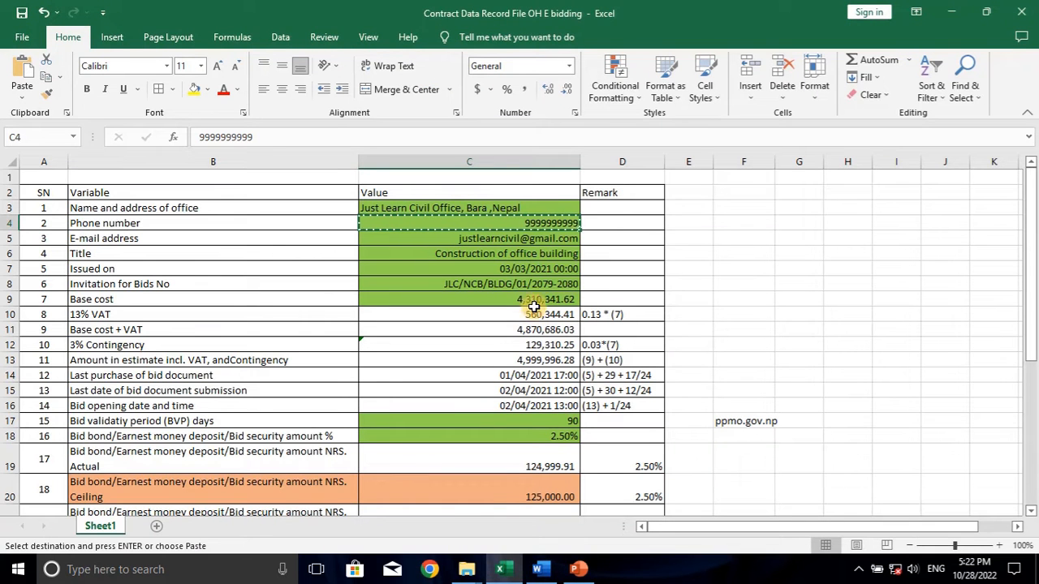
left_click(487, 236)
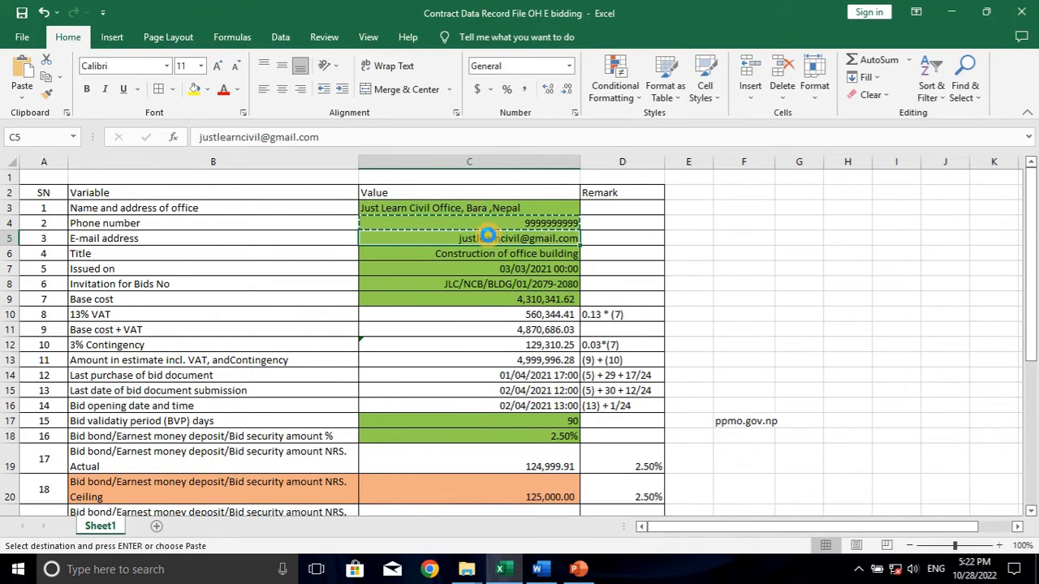
right_click(412, 238)
left_click(457, 198)
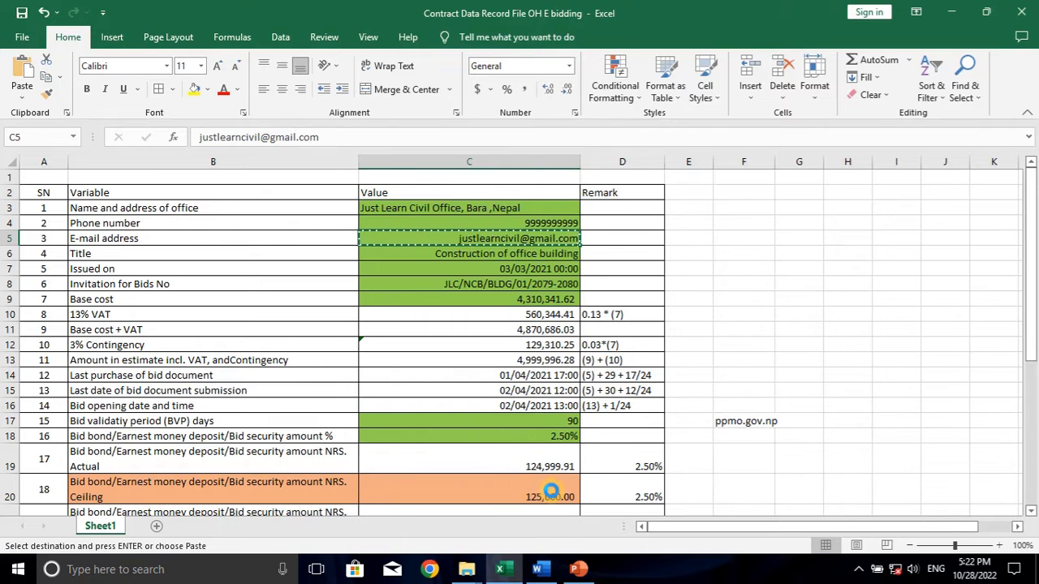
left_click(537, 569)
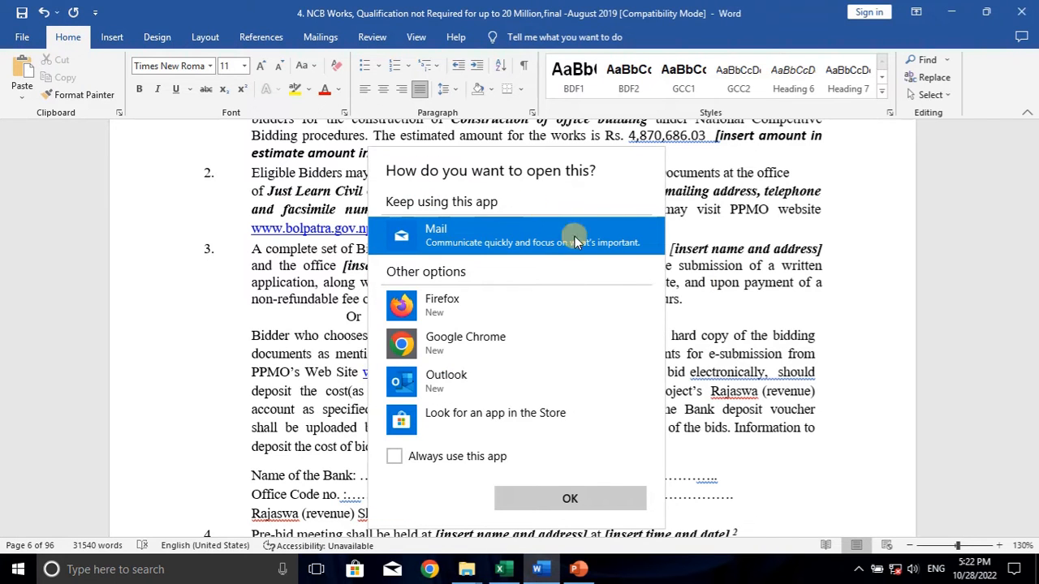
left_click(739, 268)
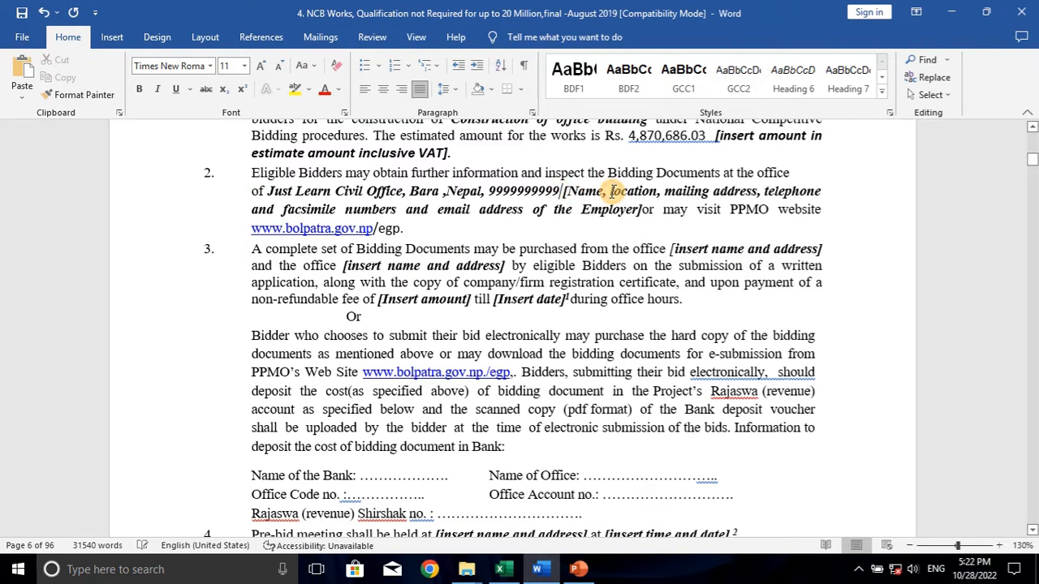
left_click(560, 192)
type(",")
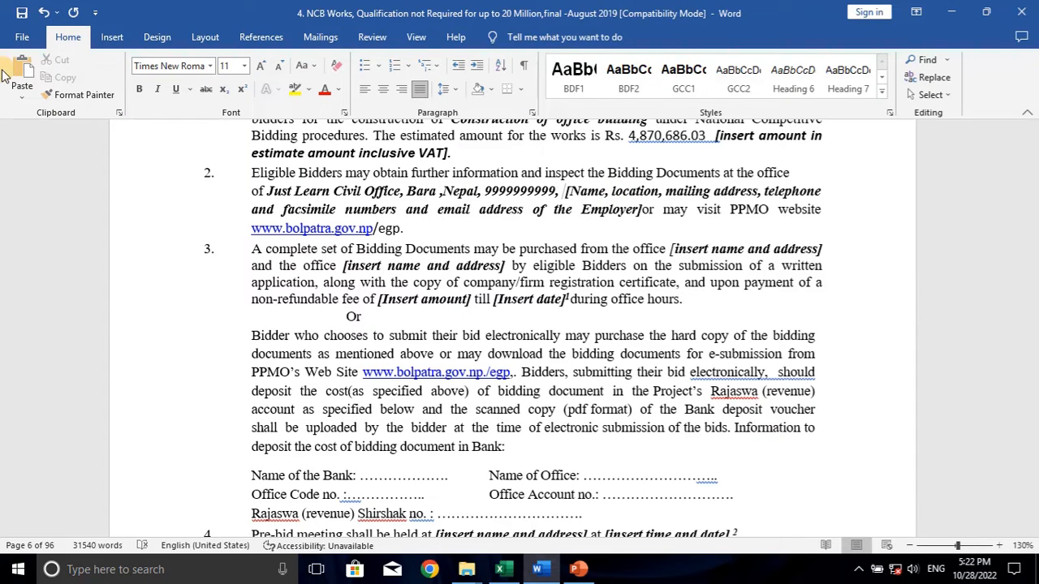
left_click(22, 91)
left_click(133, 139)
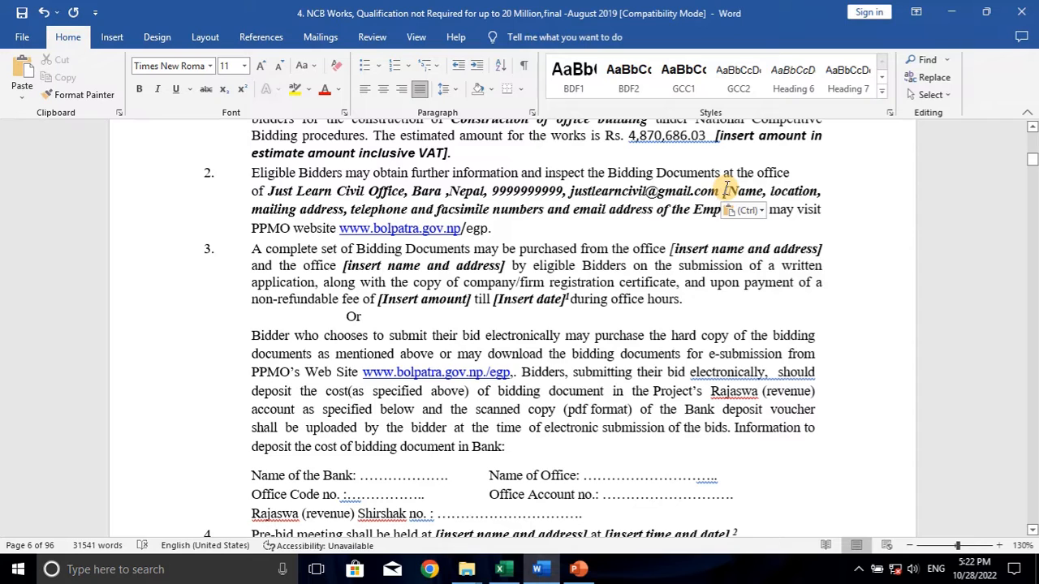
Delete the bracketed employer name, location and contact details placeholder that follows the e-mail address in clause 2
left_click_drag(726, 191, 732, 210)
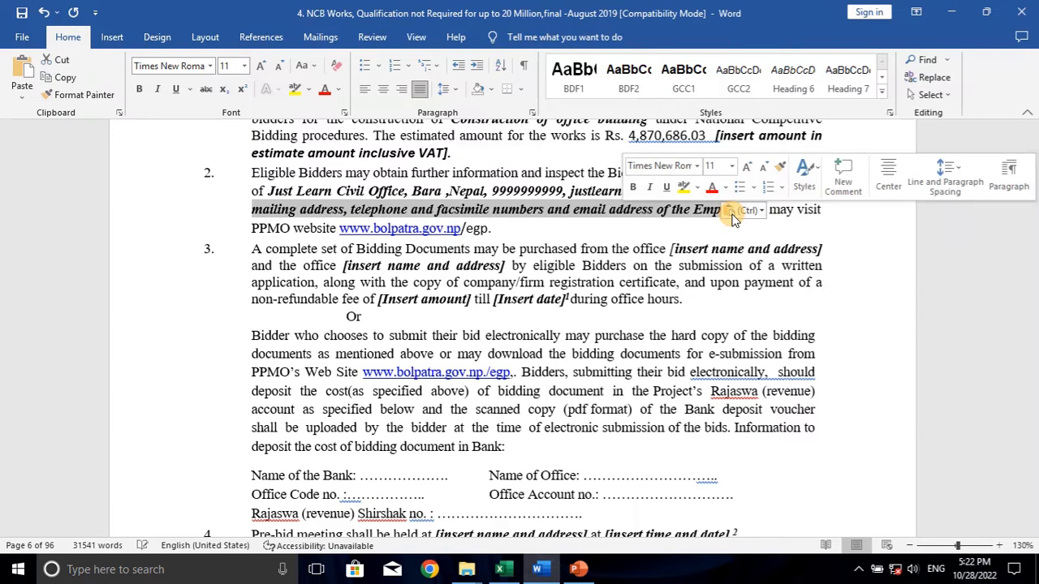
key("Delete")
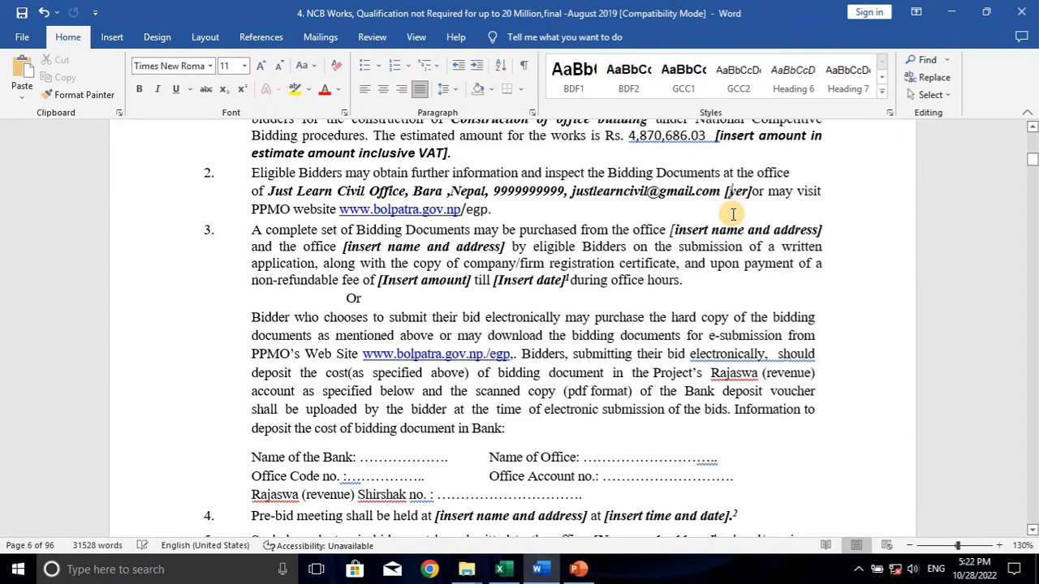
key("Delete")
key("Delete")
key("Delete")
key("Delete")
key("BackSpace")
key("BackSpace")
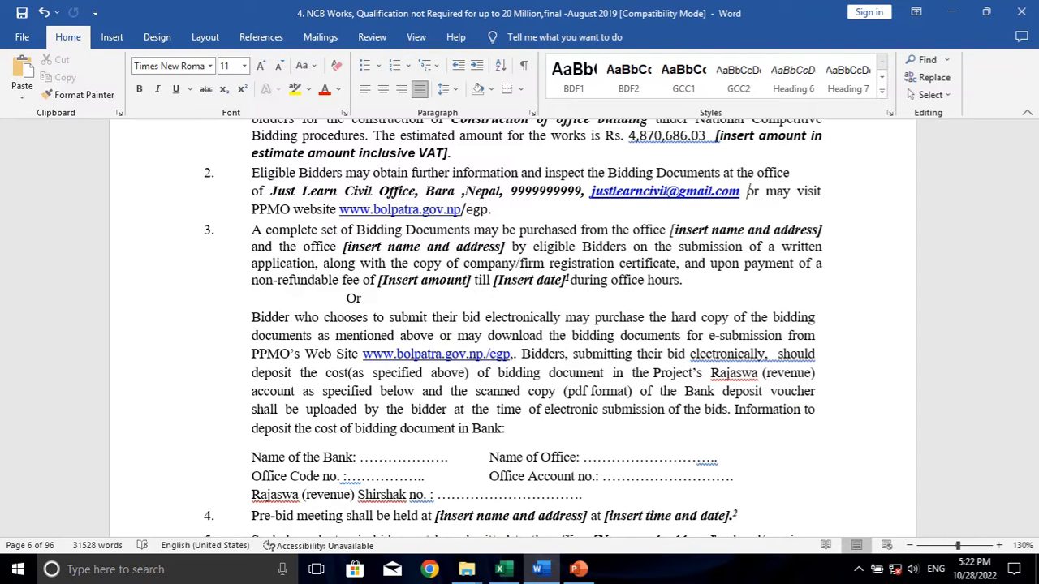
Copy the office name and address from clause 2 and paste it as text only over the first name and address placeholder in clause 3
scroll(473, 213, "down", 1)
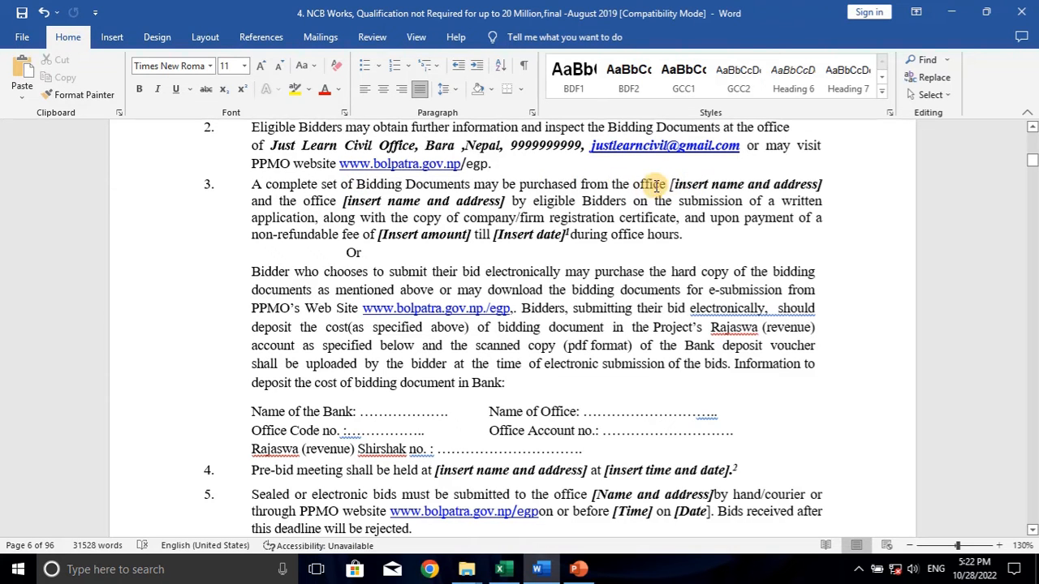
left_click_drag(670, 184, 825, 186)
scroll(495, 171, "up", 1)
left_click_drag(271, 190, 496, 189)
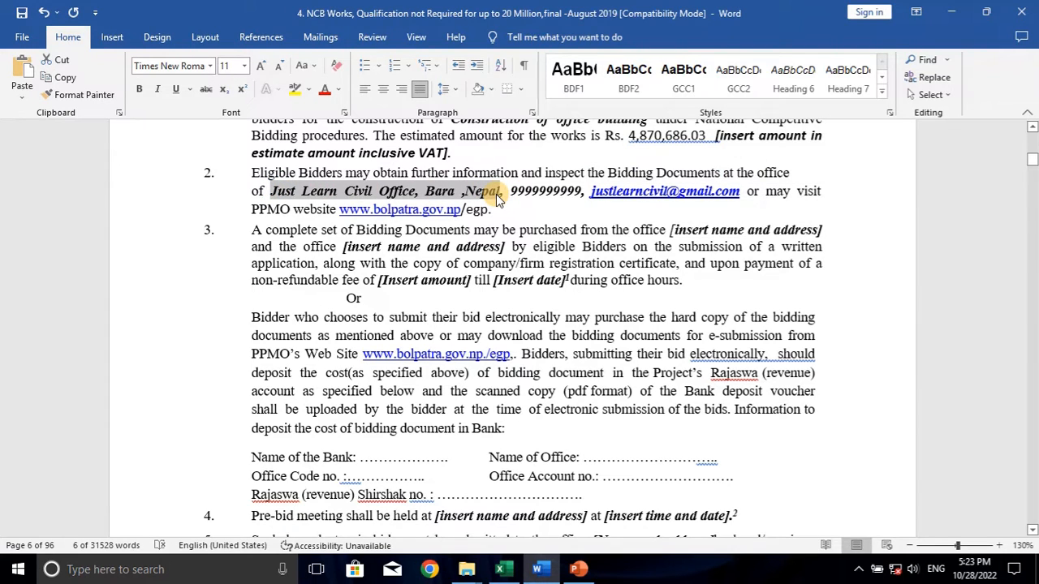
left_click_drag(673, 229, 795, 230)
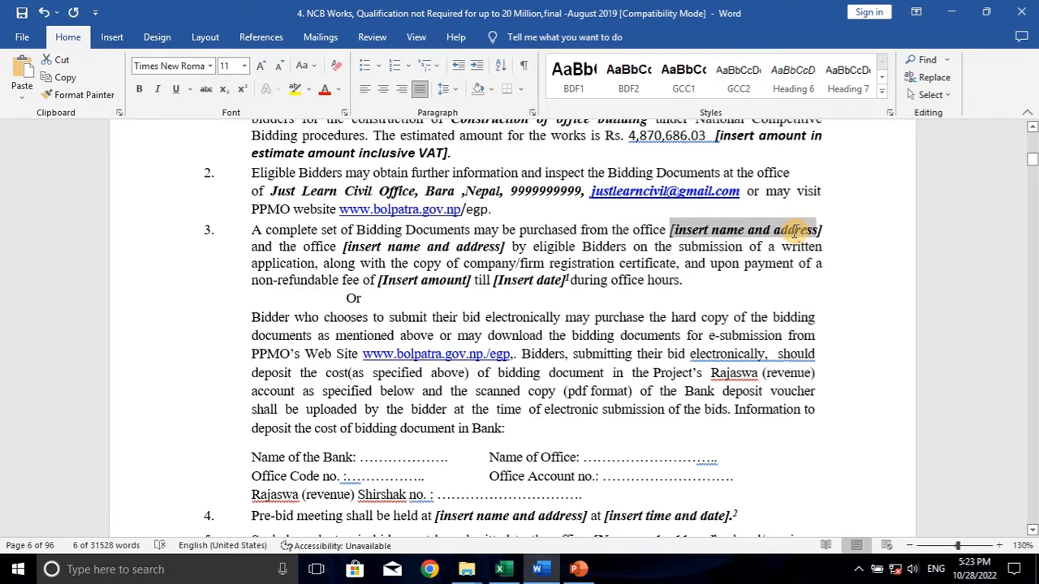
left_click(22, 96)
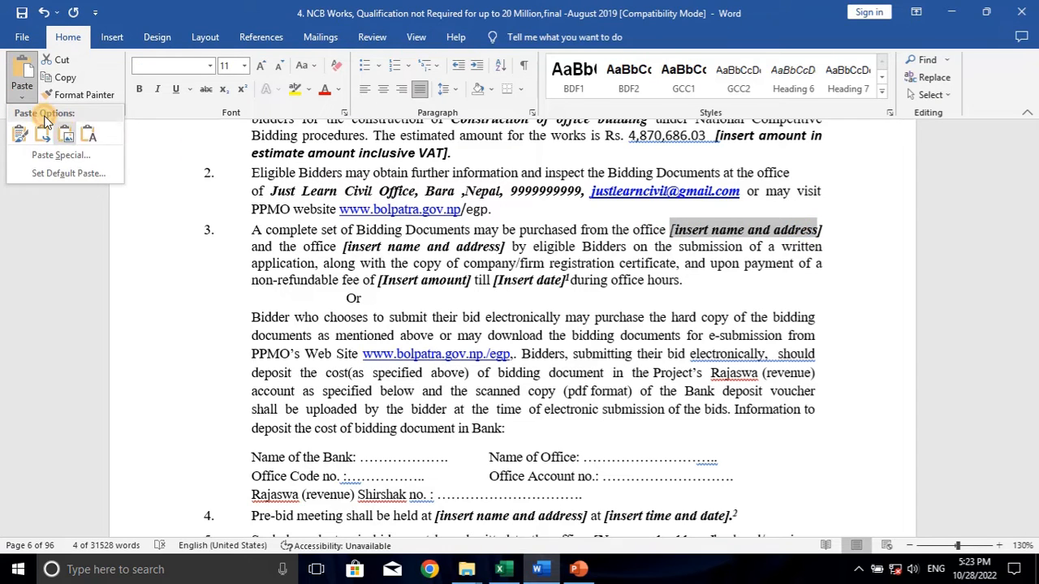
left_click(93, 140)
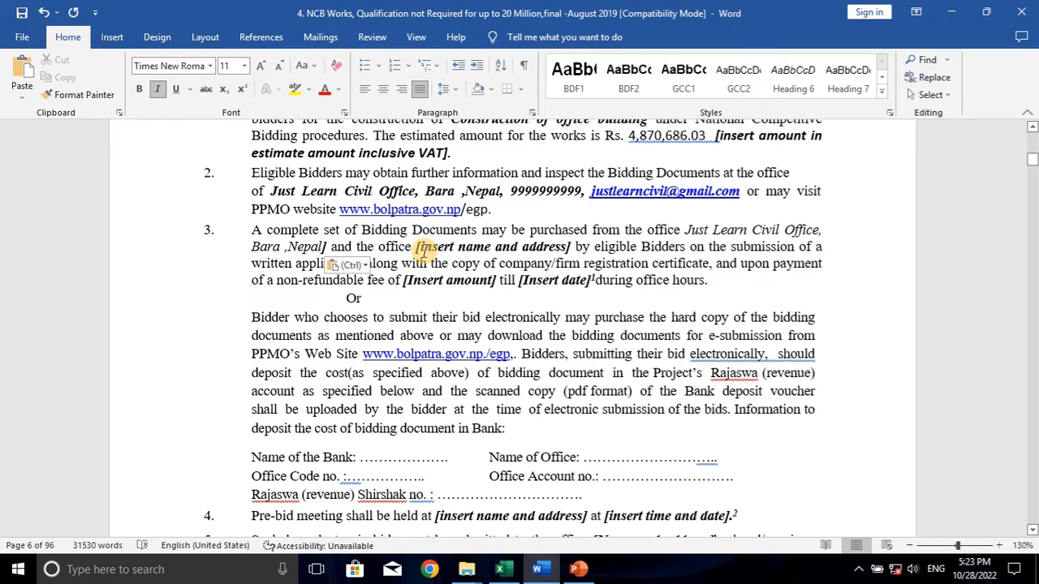
Check the Excel record sheet for the document fee and replace the amount placeholder in clause 3 of the Word document with 3000/-
scroll(424, 251, "down", 1)
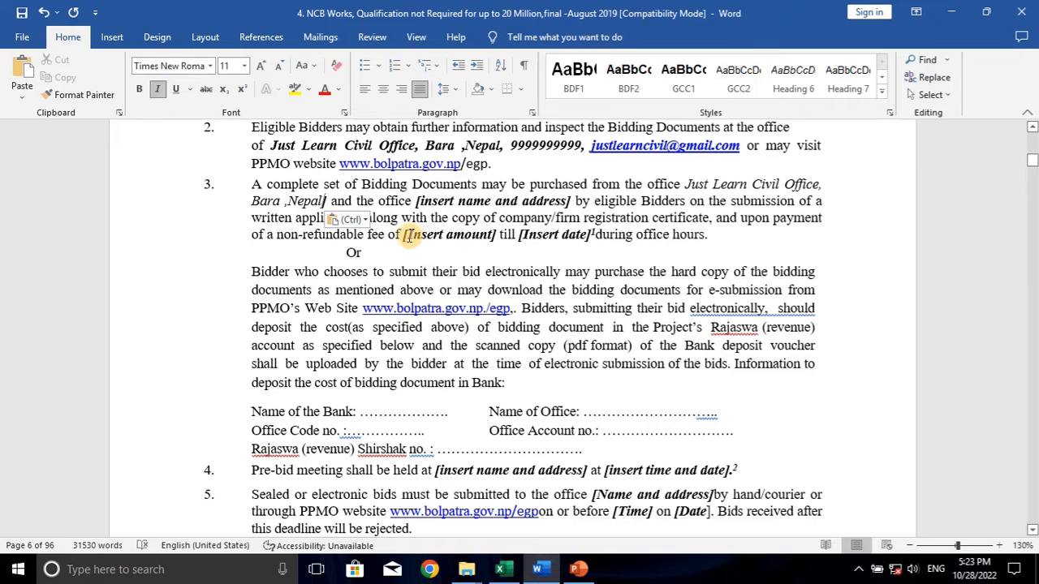
left_click_drag(406, 235, 495, 236)
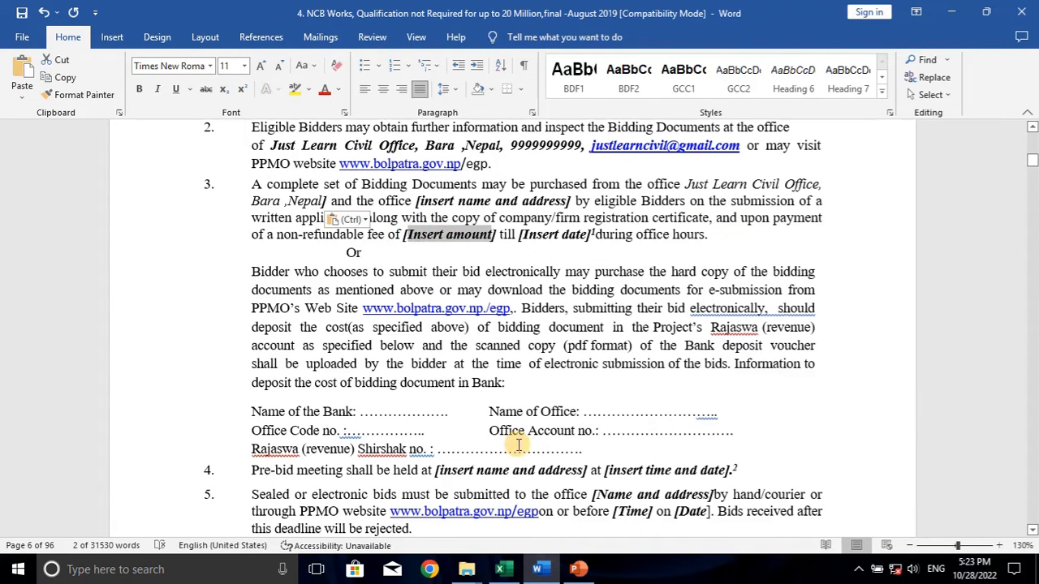
left_click(503, 569)
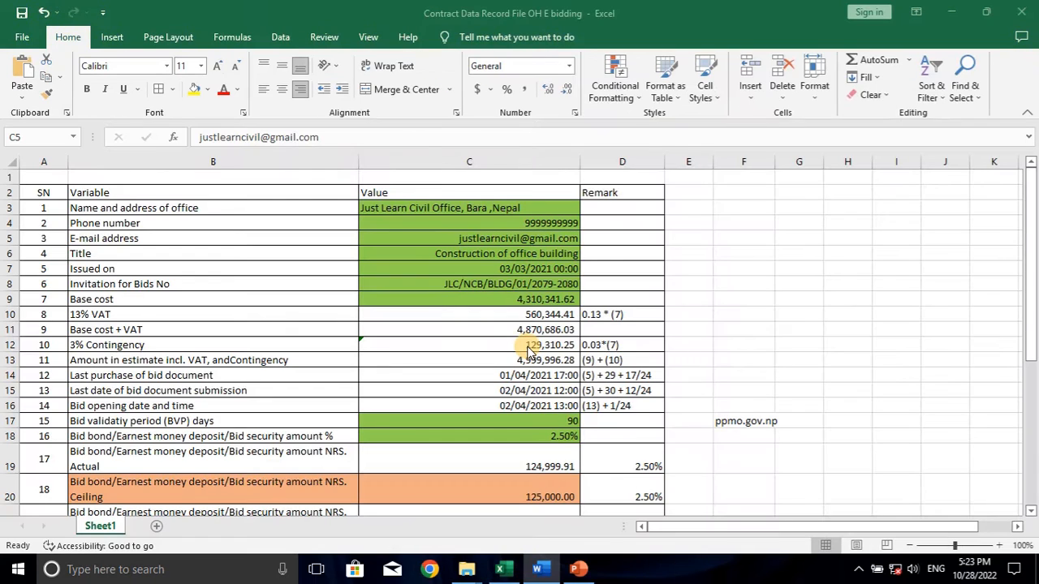
scroll(742, 285, "down", 4)
left_click(741, 286)
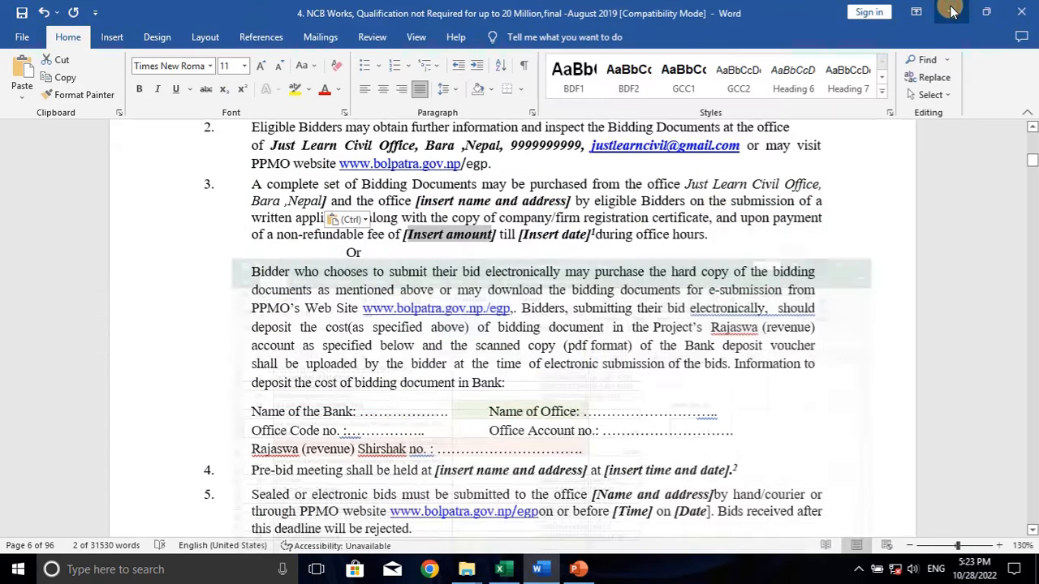
left_click(952, 12)
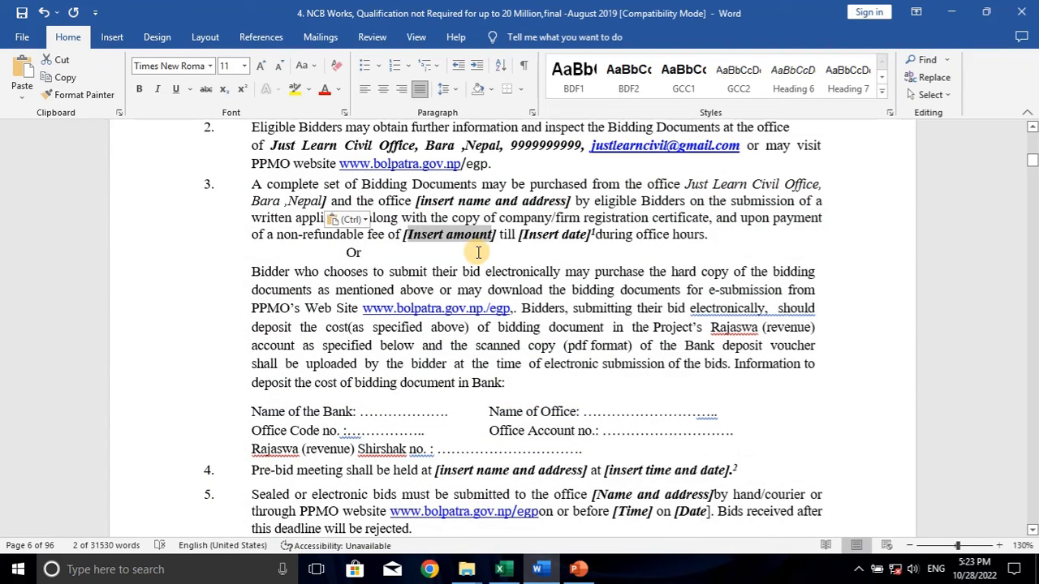
type("3000")
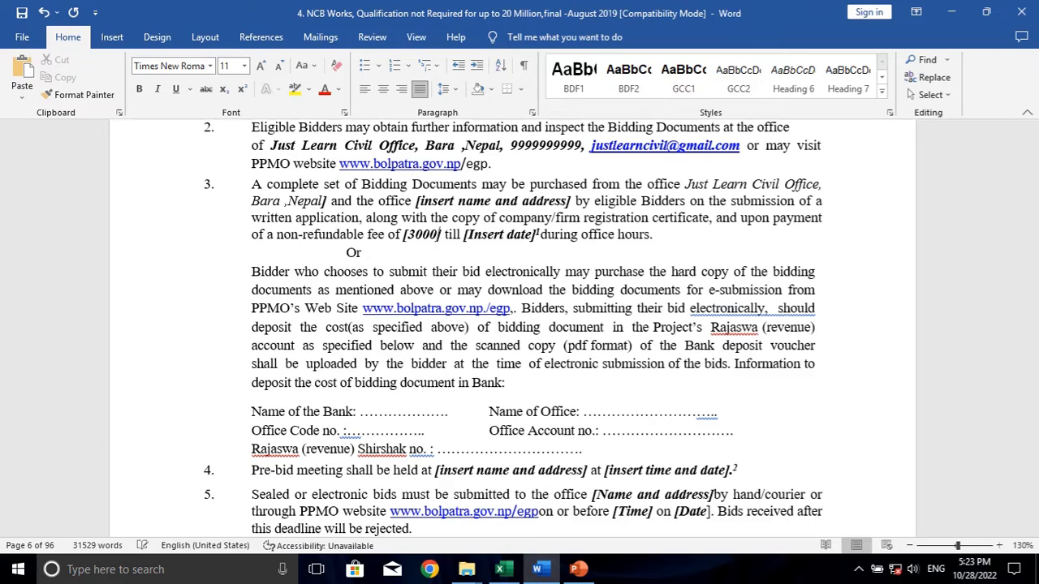
type("/-")
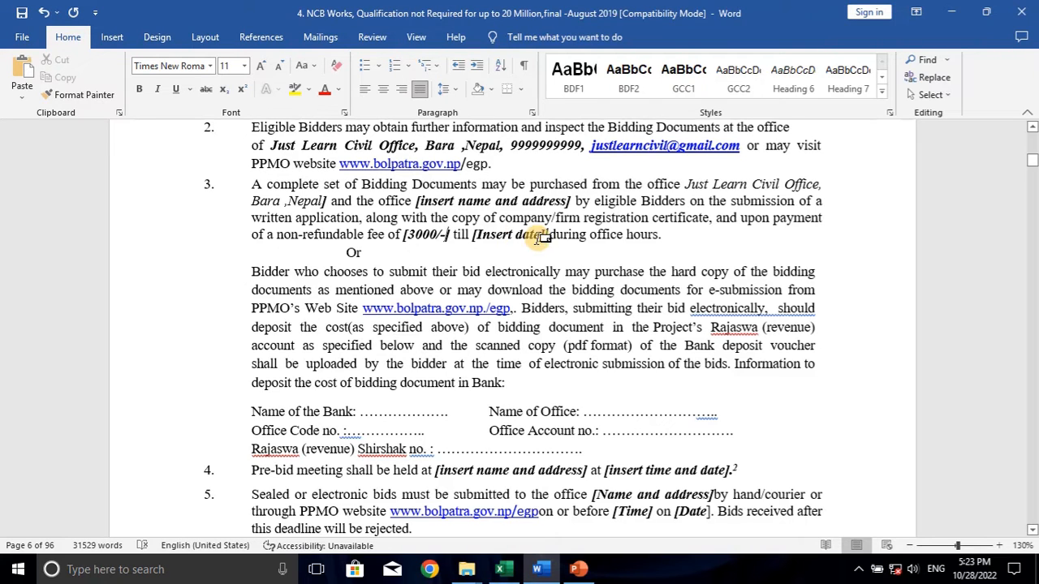
Copy the last purchase date 01/04/2021 17:00 from Excel and paste it as text only over the date placeholder in clause 3 of the Word document
left_click(511, 568)
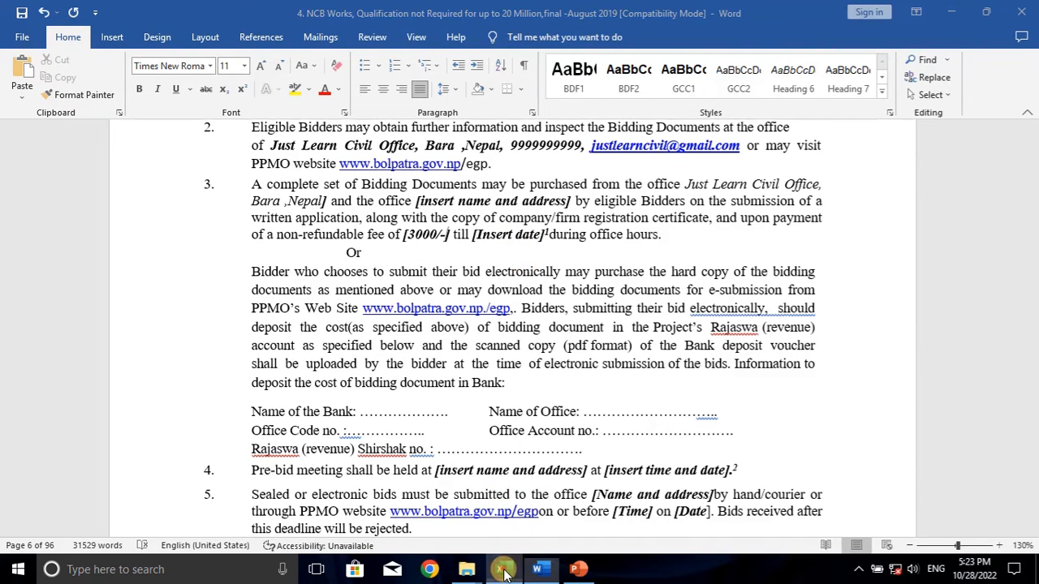
left_click(140, 272)
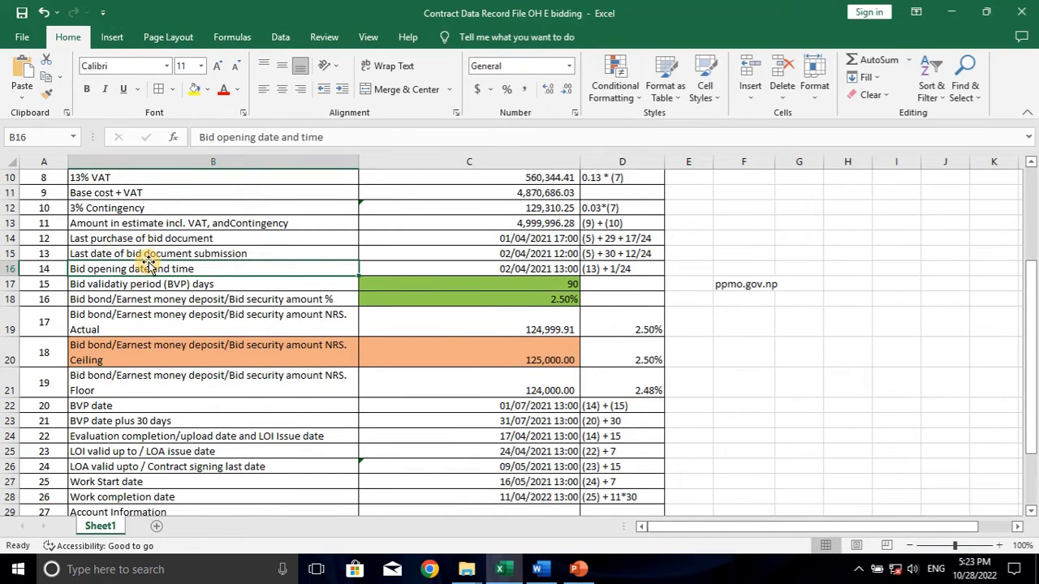
left_click_drag(148, 241, 431, 247)
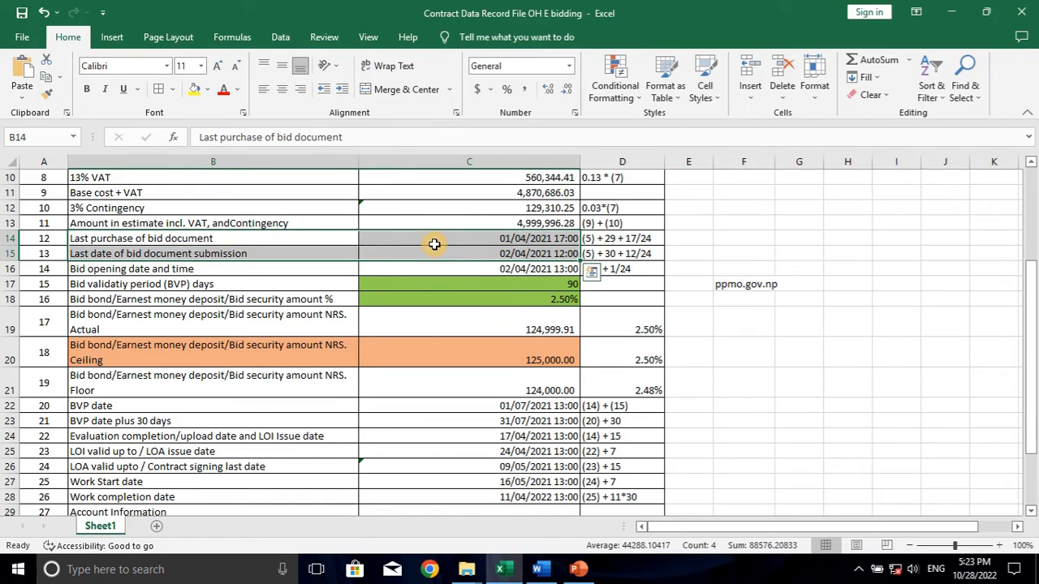
left_click(437, 239)
right_click(437, 239)
left_click(471, 237)
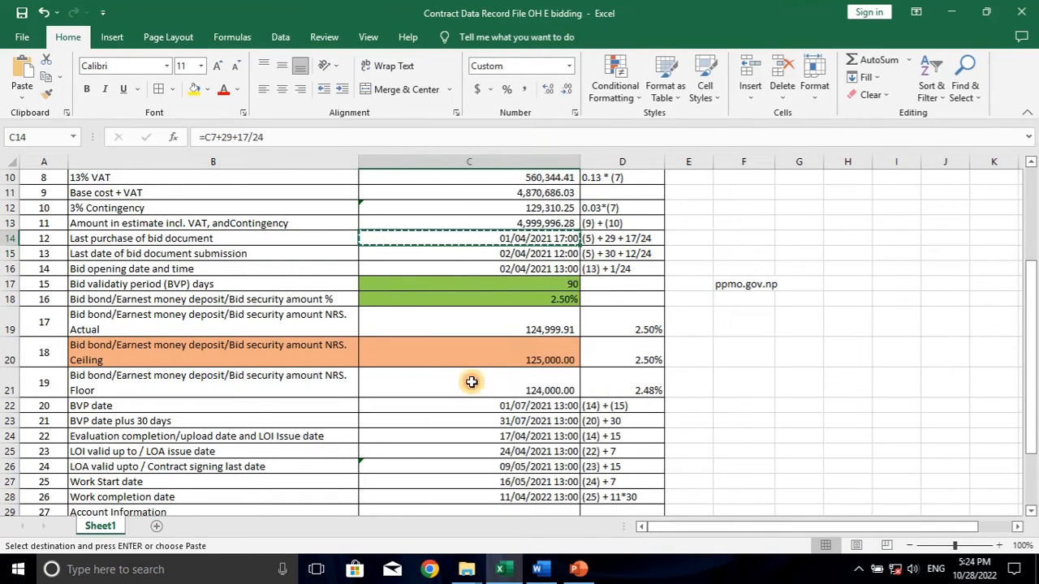
left_click(540, 569)
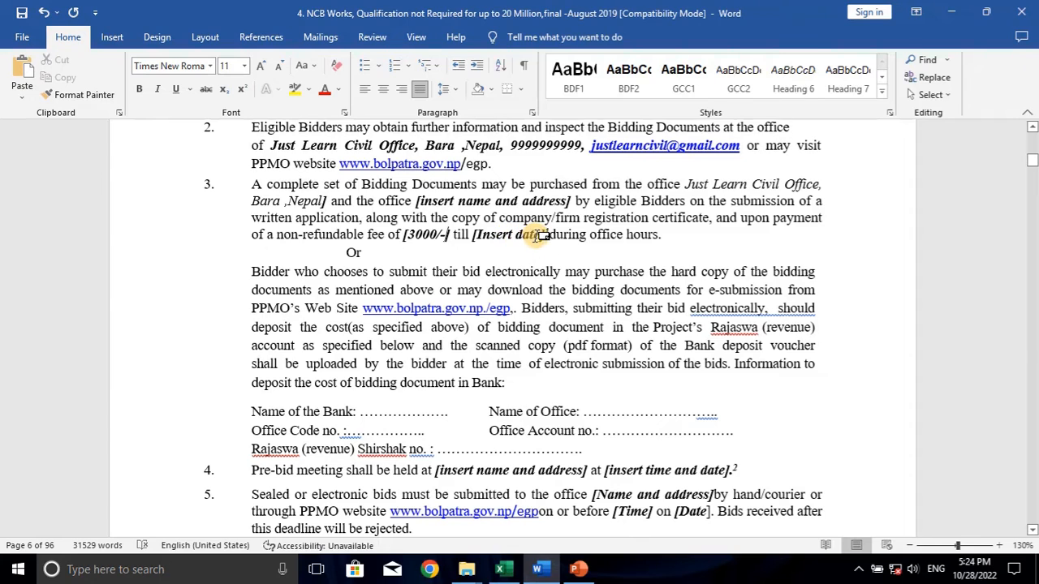
left_click_drag(541, 236, 473, 235)
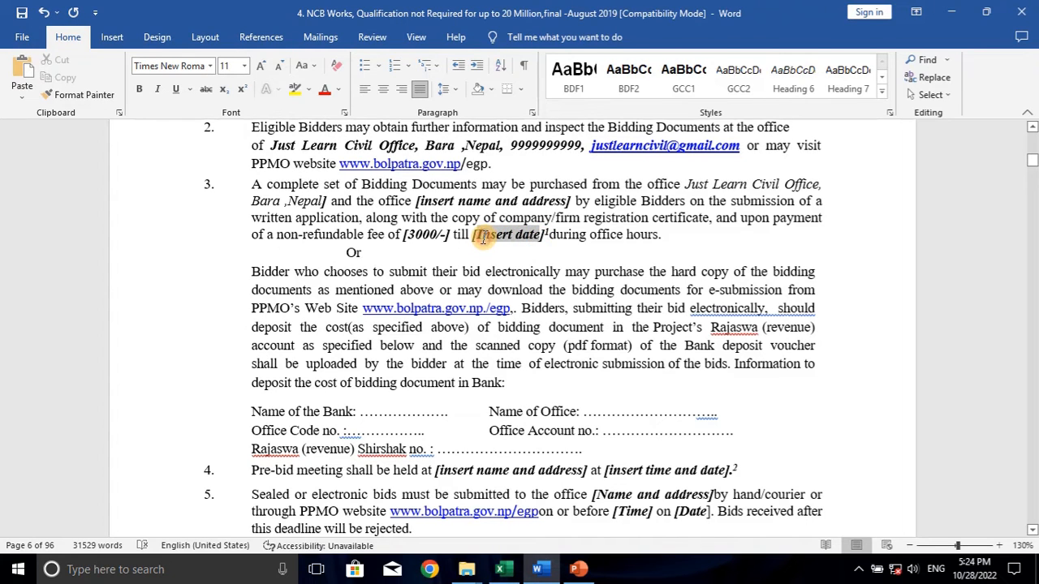
left_click(22, 96)
left_click(133, 134)
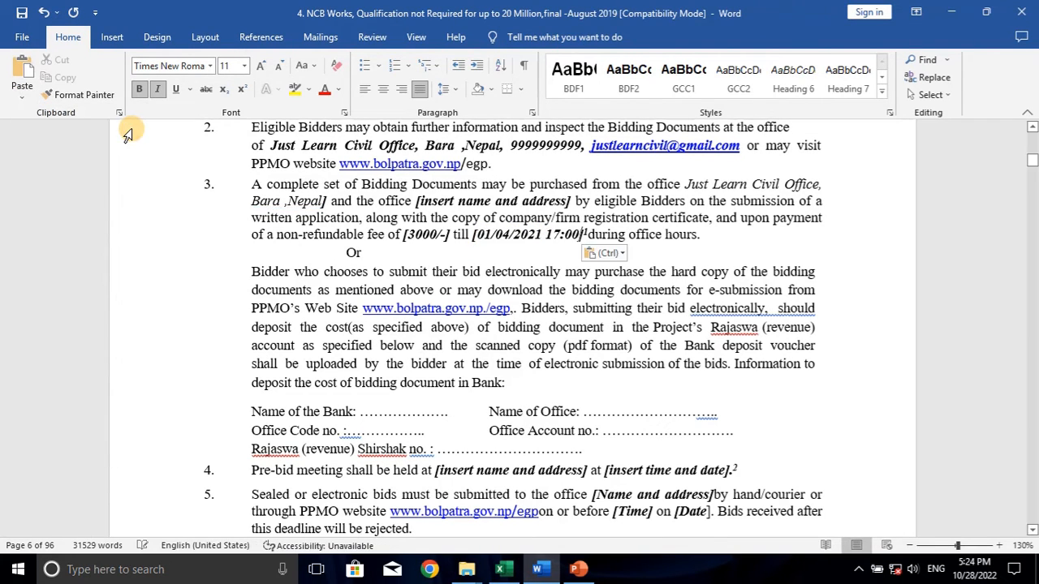
Copy the bank name JLC Bank Ltd. from Excel, paste it as text only over the Name of the Bank blank in Word, and add a tab after it
scroll(444, 262, "down", 3)
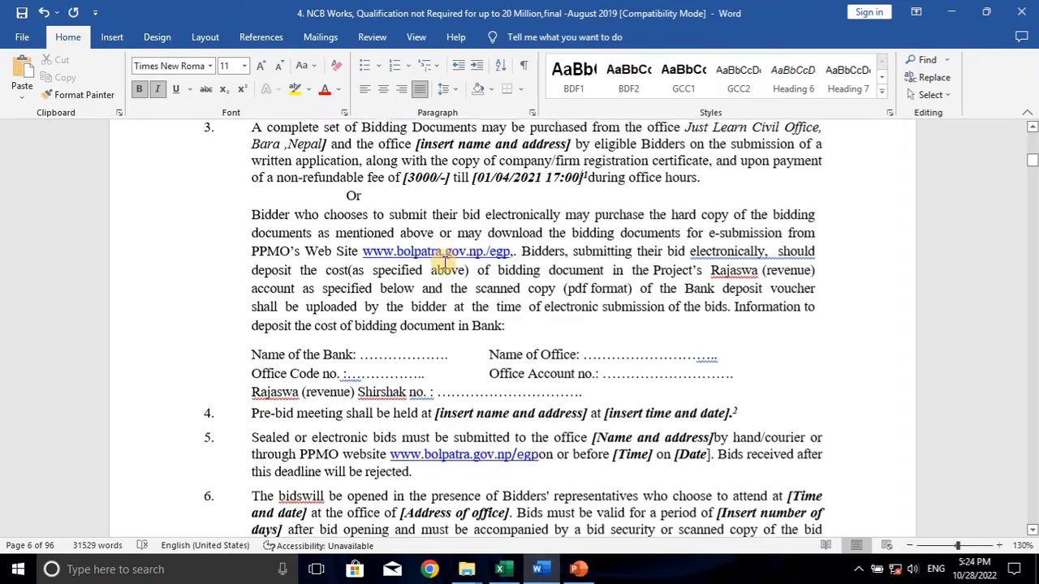
scroll(419, 279, "down", 1)
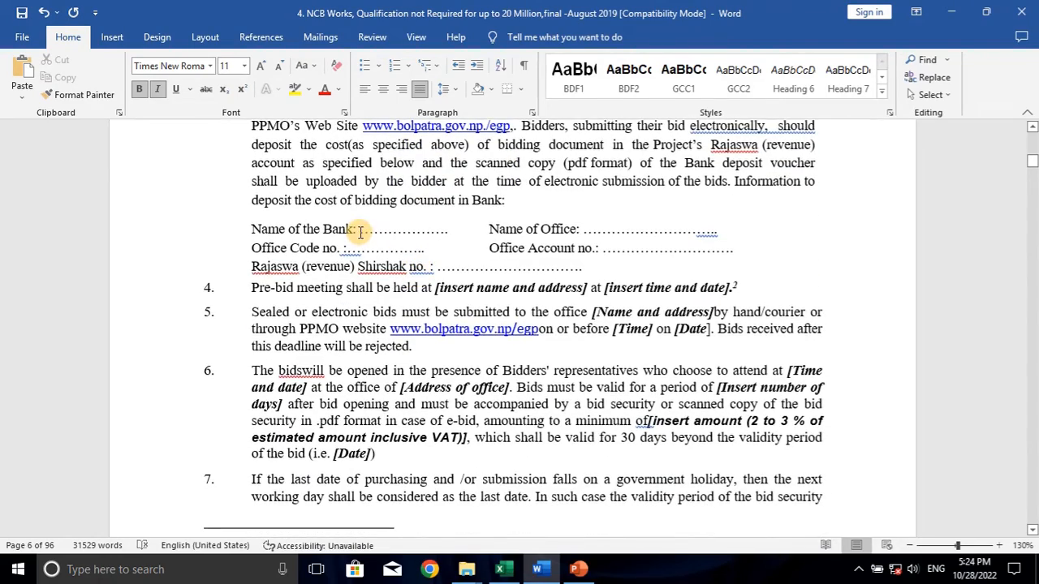
left_click_drag(361, 232, 438, 231)
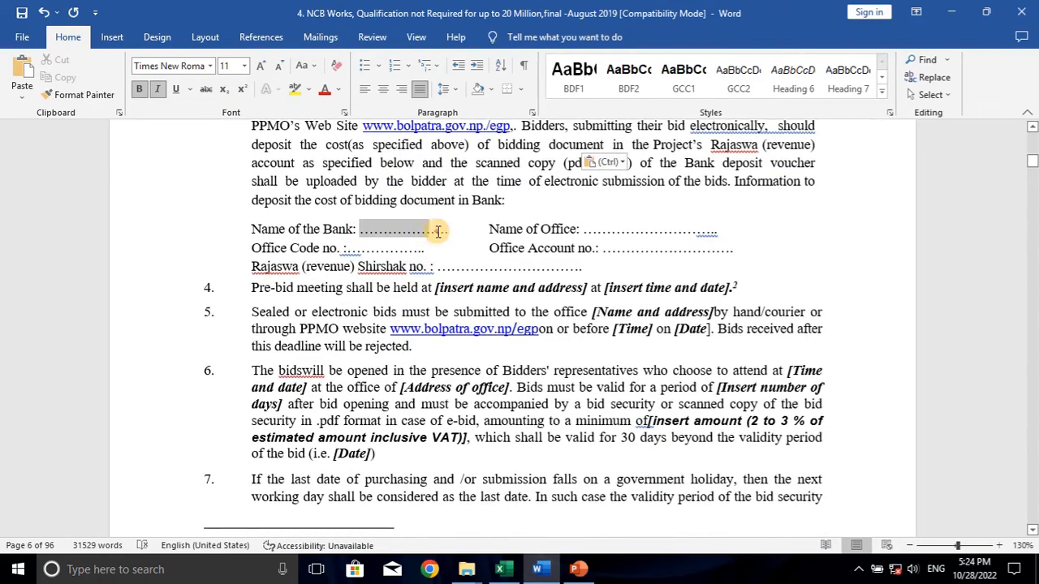
left_click(499, 569)
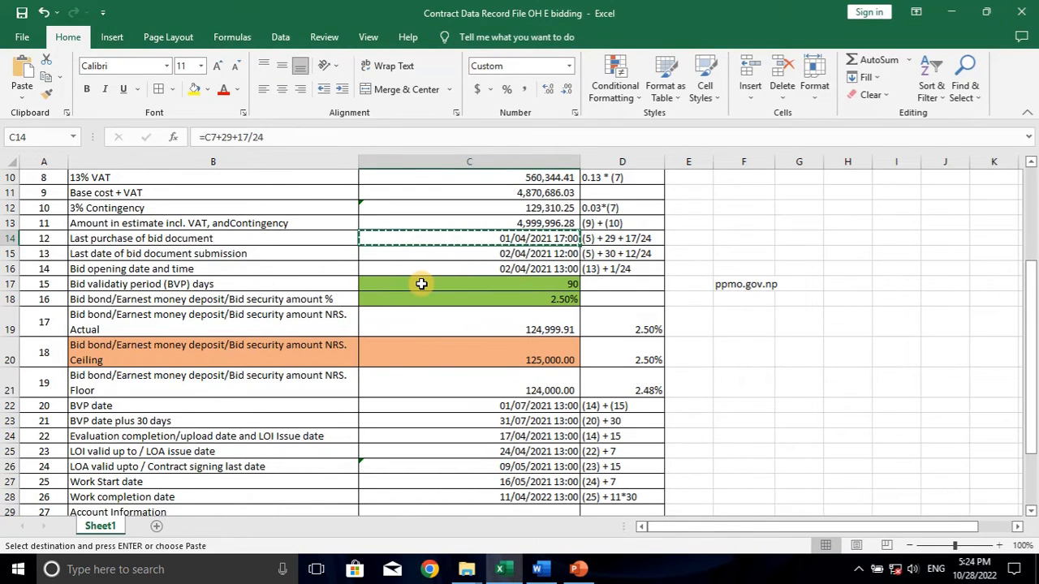
scroll(422, 285, "down", 4)
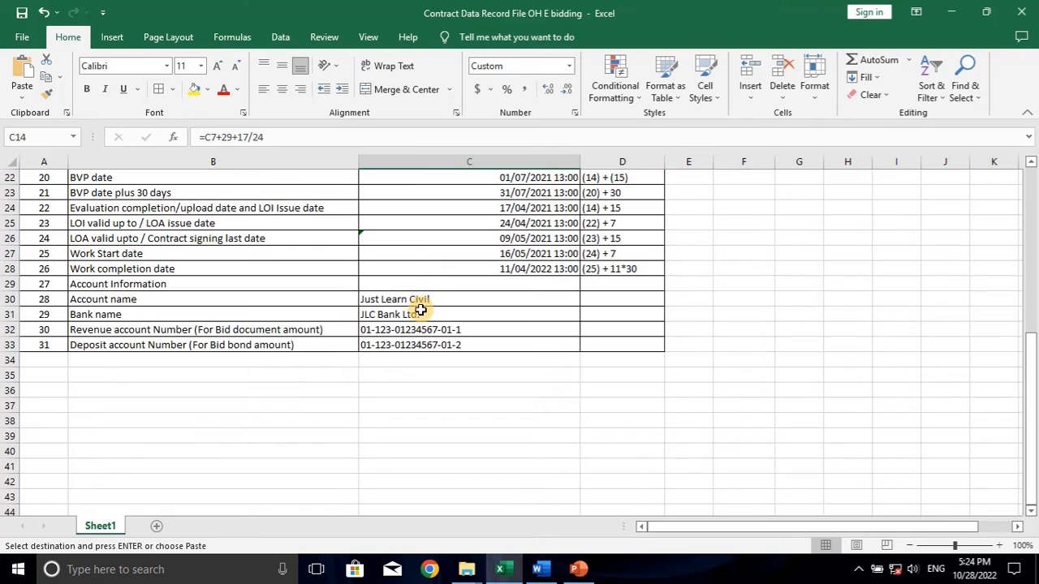
left_click(404, 314)
right_click(398, 310)
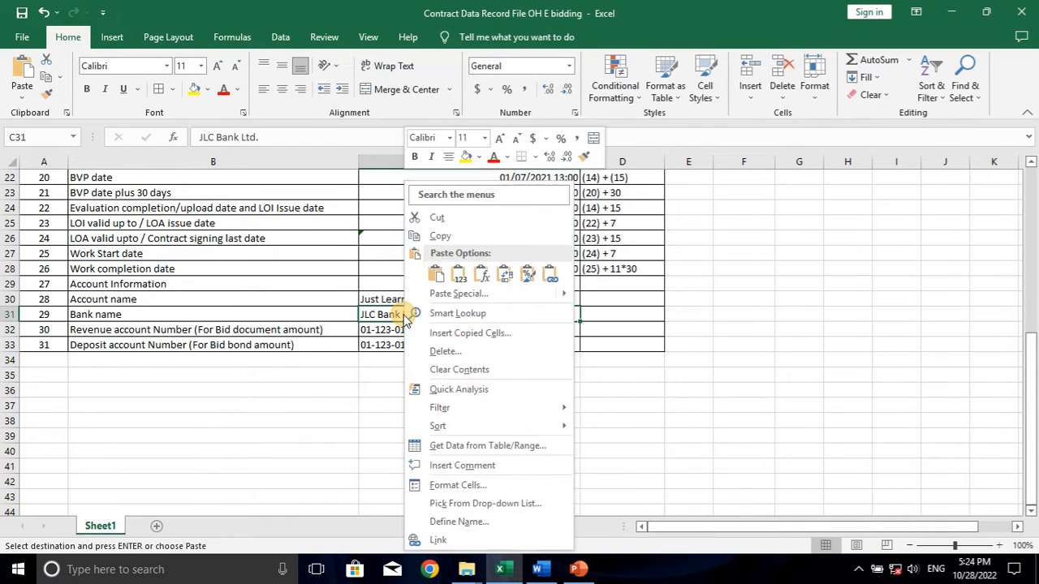
left_click(424, 235)
left_click(538, 569)
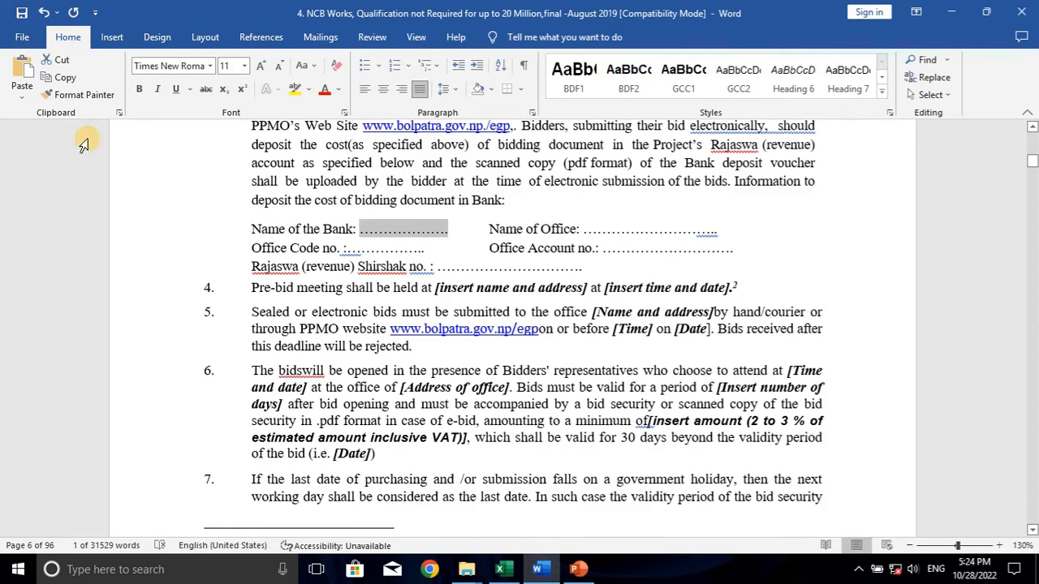
left_click(22, 97)
left_click(134, 132)
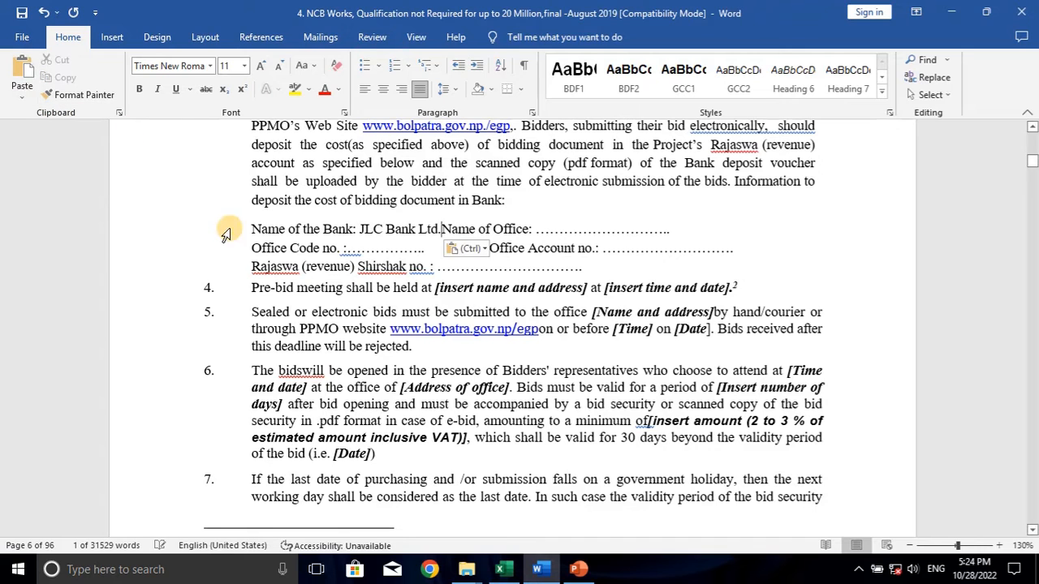
key("Tab")
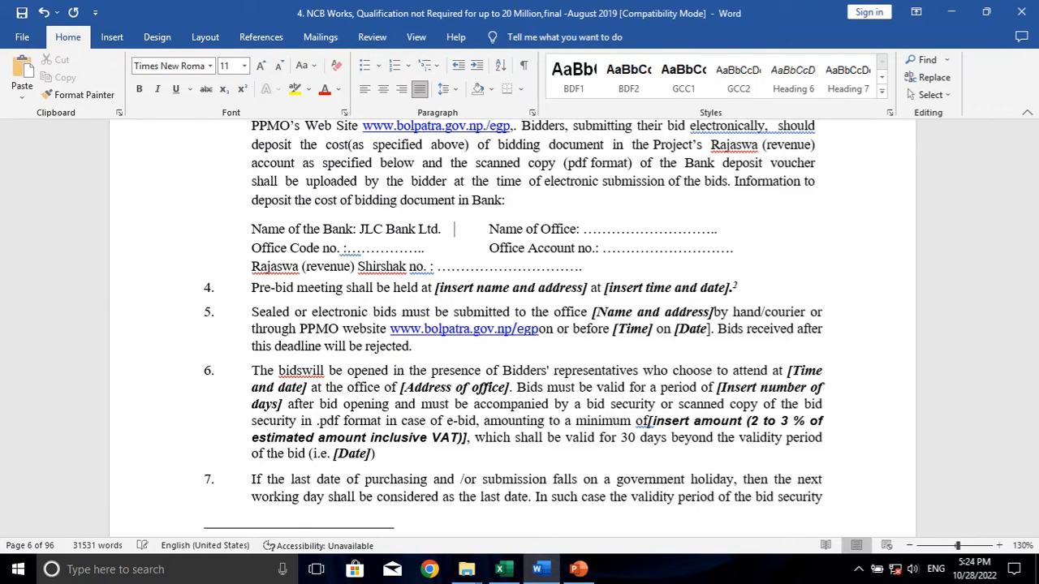
Copy the account name Just Learn Civil from Excel and paste it as text only over the Name of Office blank in the Word document
left_click(500, 569)
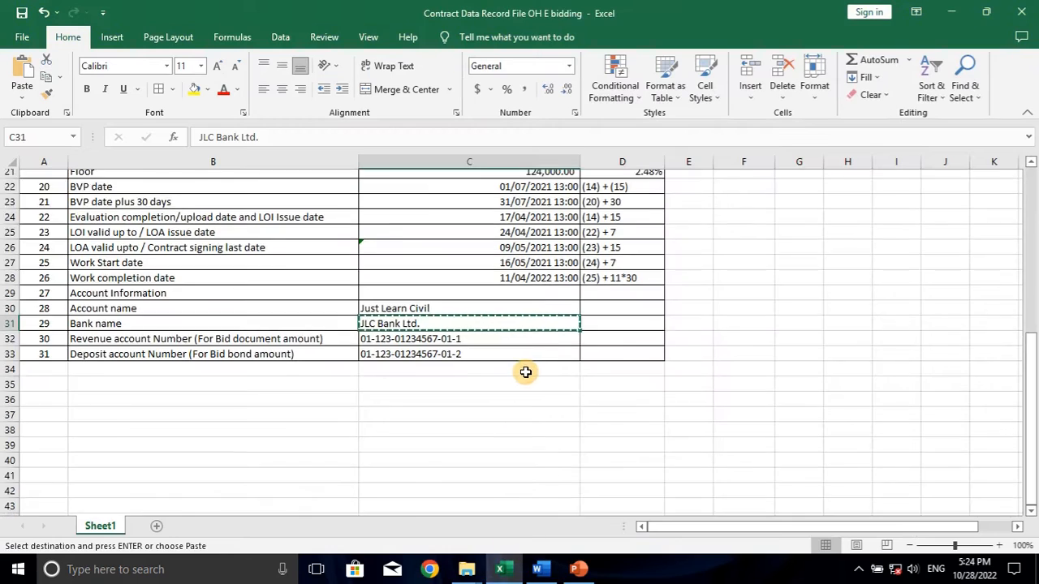
scroll(525, 372, "up", 7)
scroll(534, 365, "down", 7)
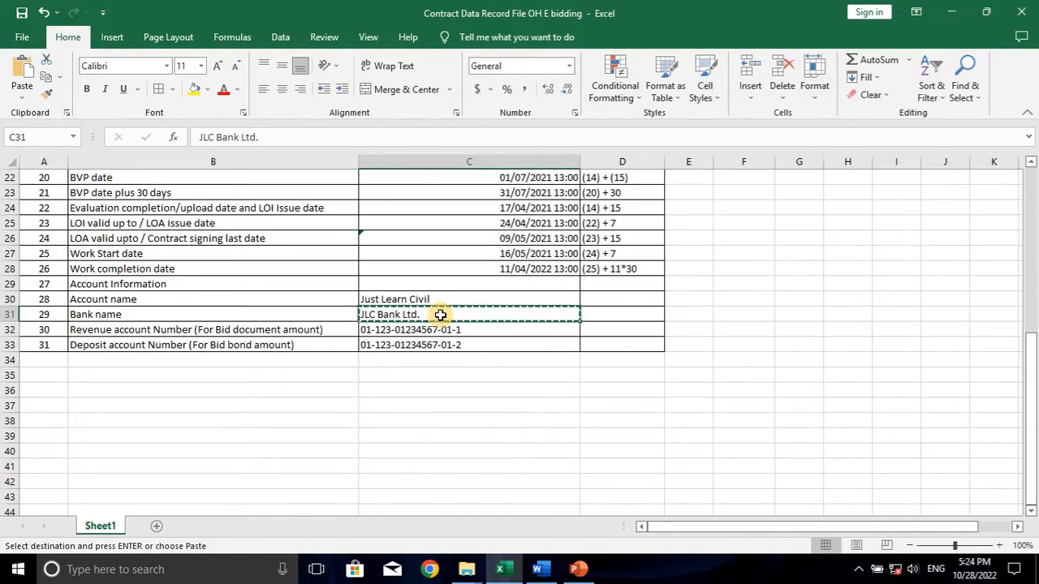
right_click(430, 300)
left_click(463, 235)
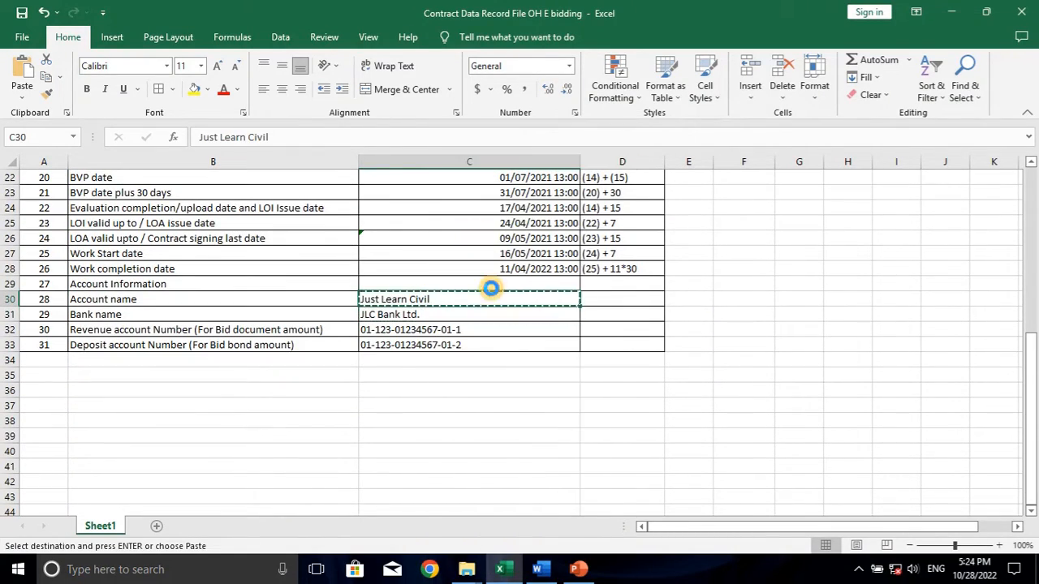
left_click(537, 569)
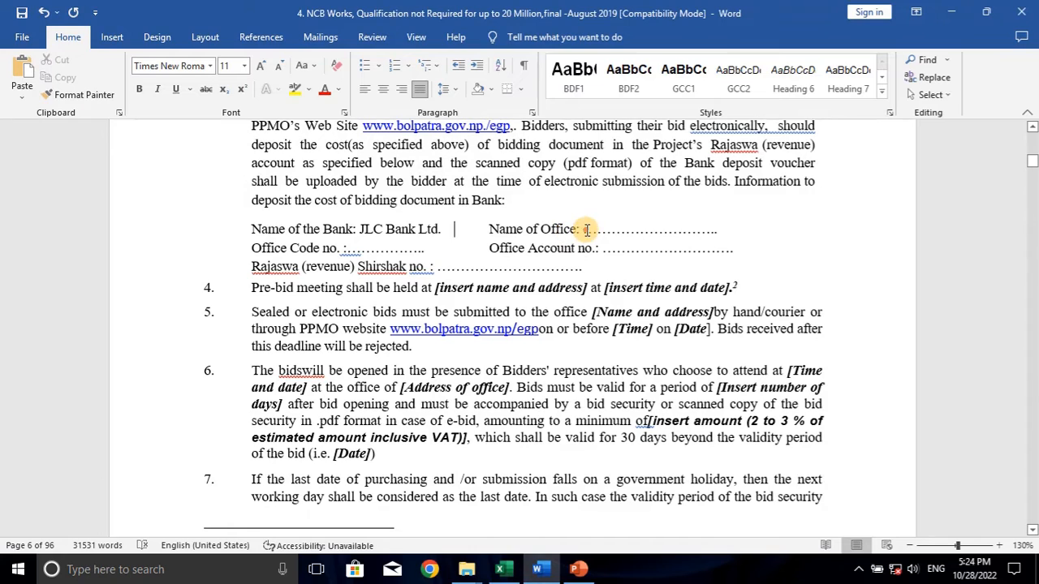
left_click_drag(584, 230, 718, 230)
left_click(27, 98)
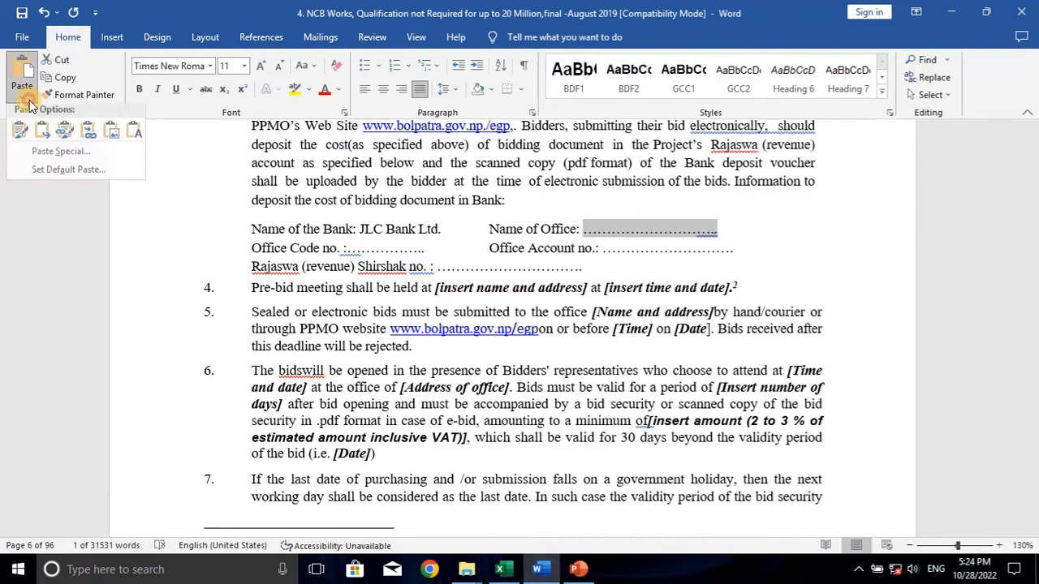
left_click(133, 129)
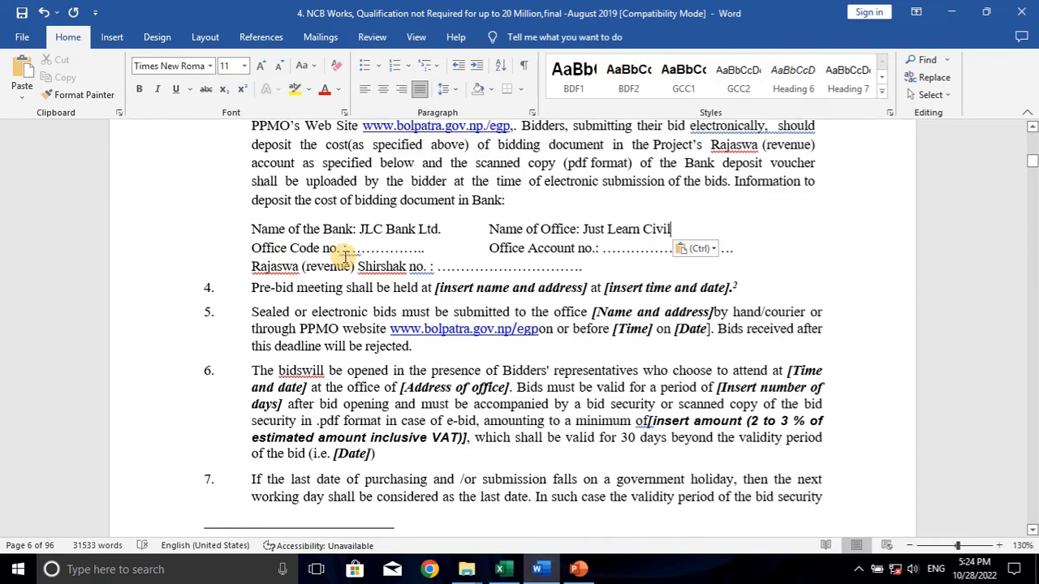
Copy the revenue account number from Excel and paste it as text only over the Office Account no. blank in the Word document
left_click(500, 569)
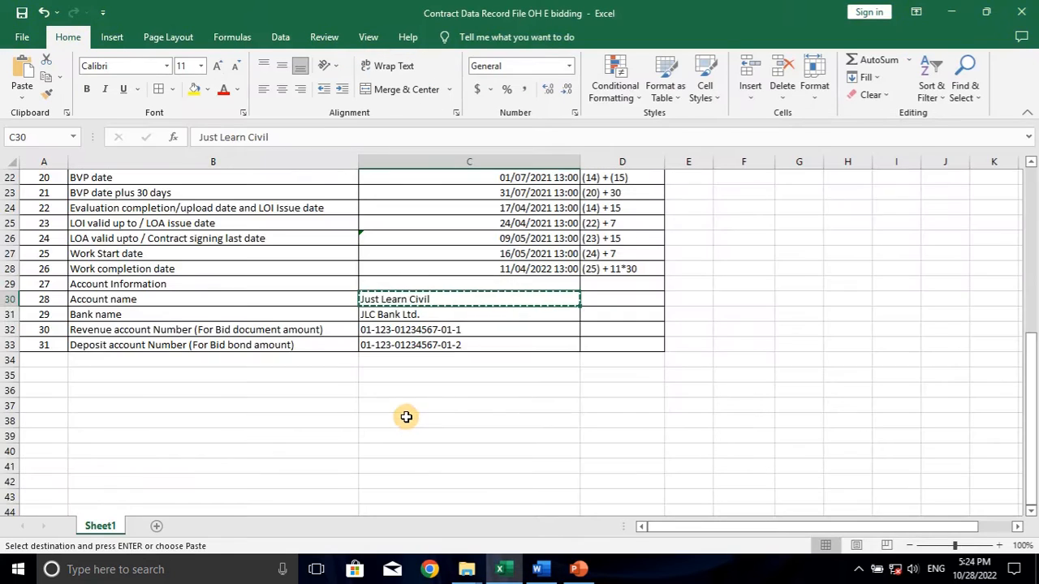
scroll(173, 294, "down", 1)
left_click_drag(144, 280, 413, 284)
left_click(413, 284)
right_click(415, 280)
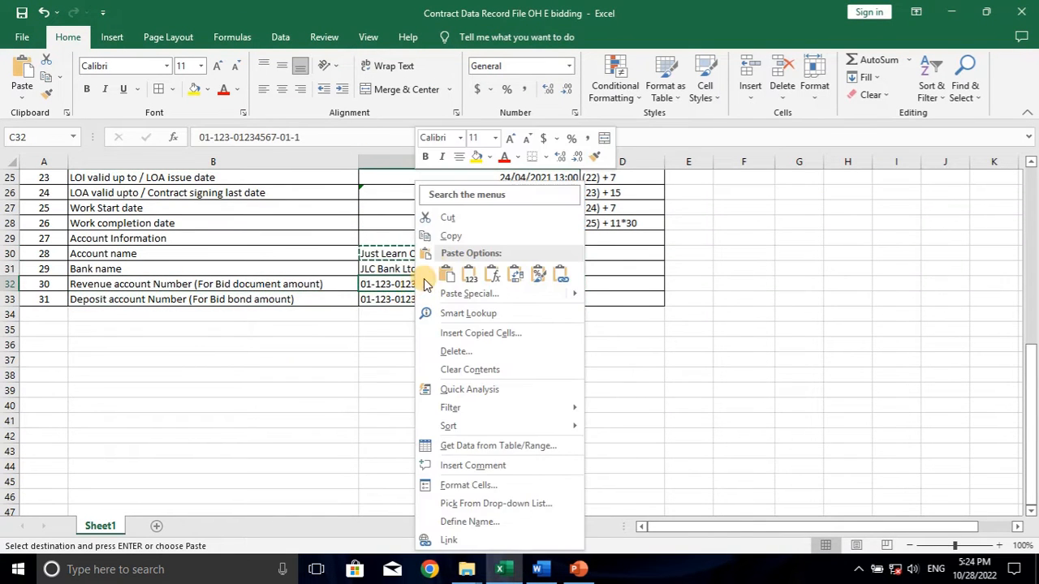
left_click(451, 236)
left_click(536, 569)
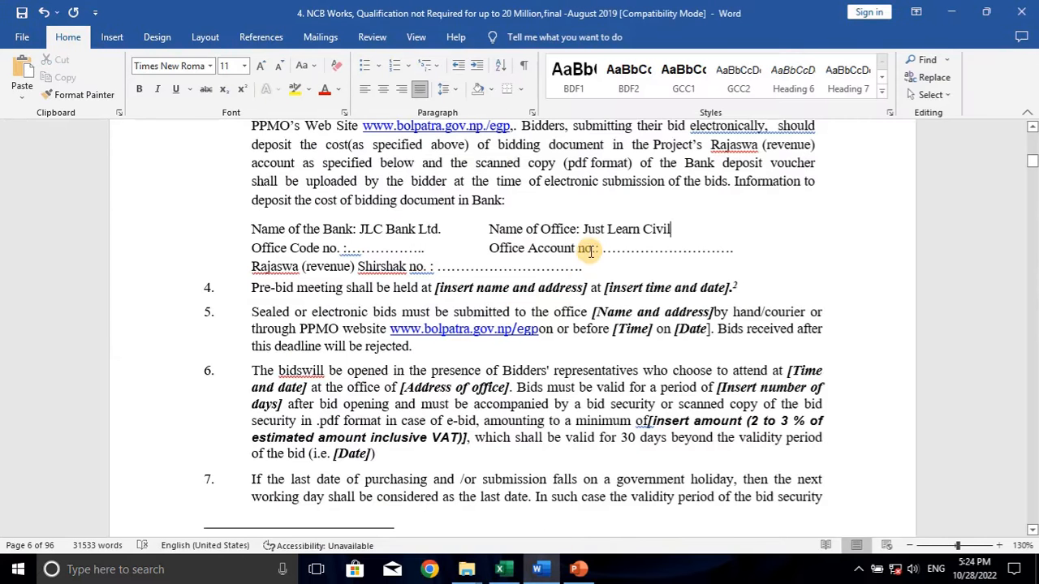
left_click_drag(603, 249, 731, 249)
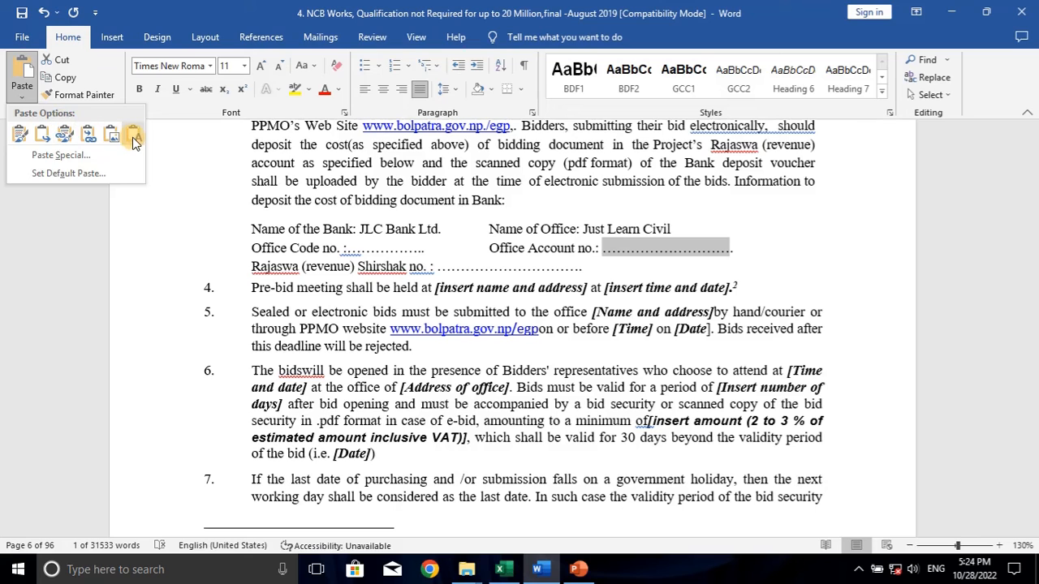
left_click(65, 131)
Delete the venue and time placeholders with their footnote in clause 4 and reword it as "Pre-bid meeting shall not be held."
scroll(296, 266, "down", 3)
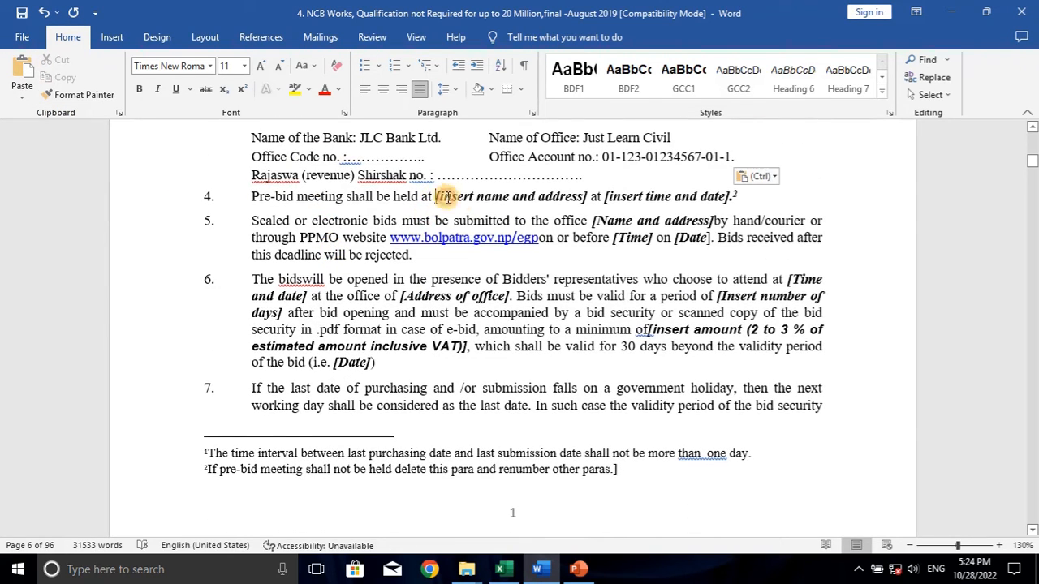
left_click_drag(446, 197, 727, 203)
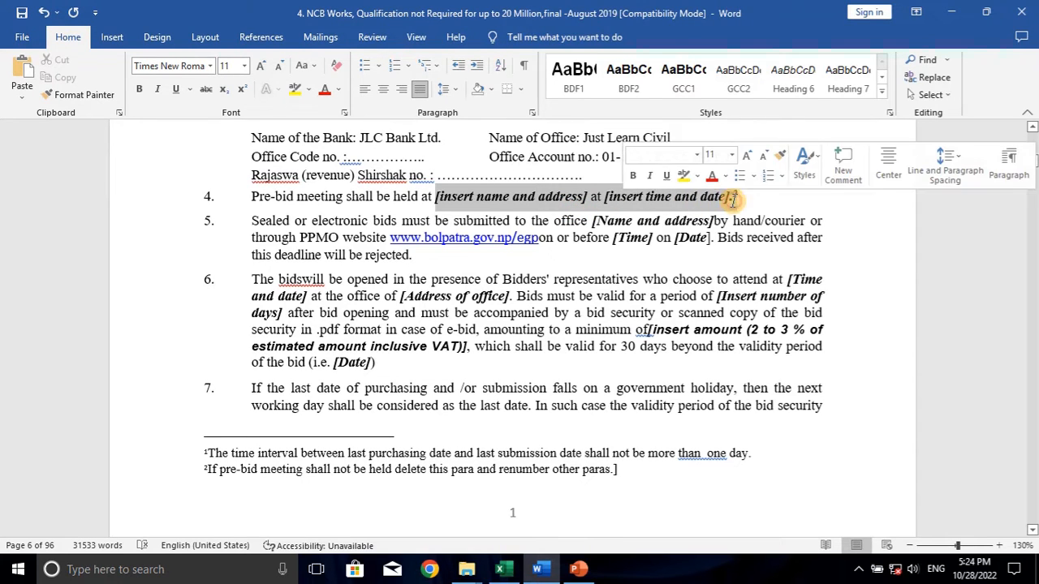
key("Delete")
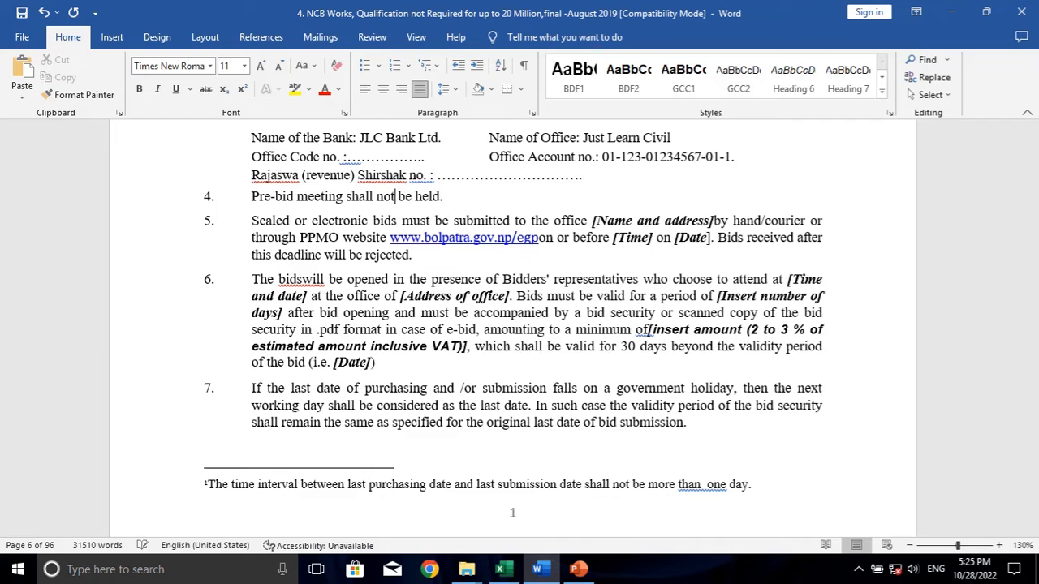
scroll(620, 224, "down", 2)
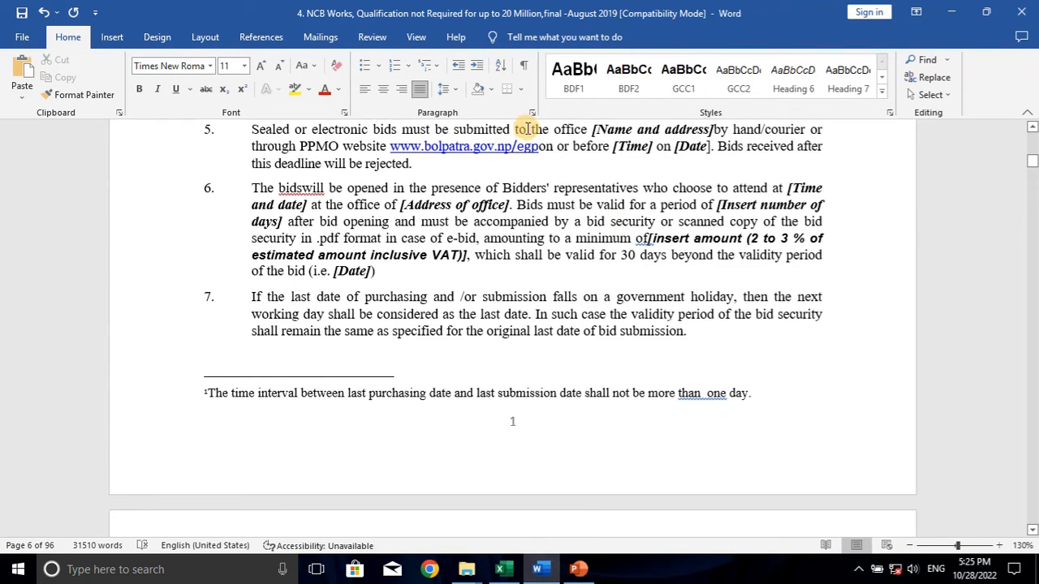
left_click(301, 131)
left_click_drag(279, 132, 358, 132)
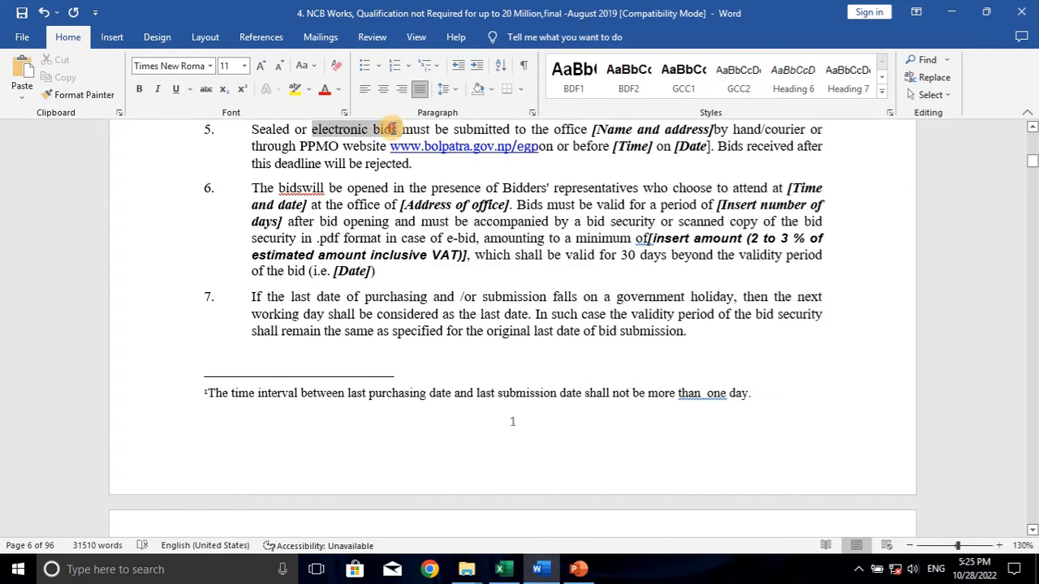
left_click(370, 130)
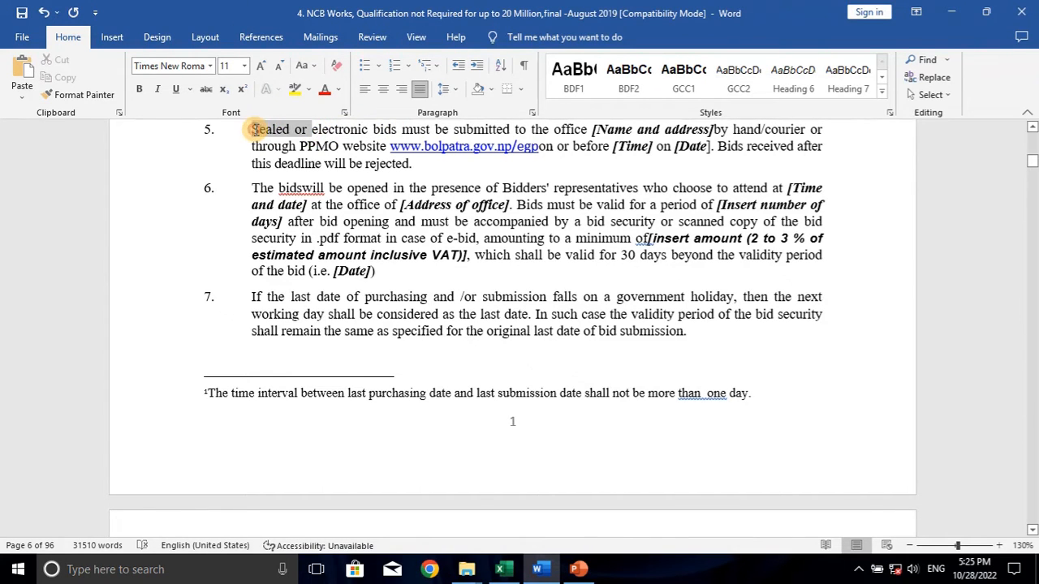
left_click_drag(255, 132, 308, 131)
Replace clause 5's name and address placeholder with the office name and address copied from Excel as text only, and strike through "hand/courier"
left_click(600, 130)
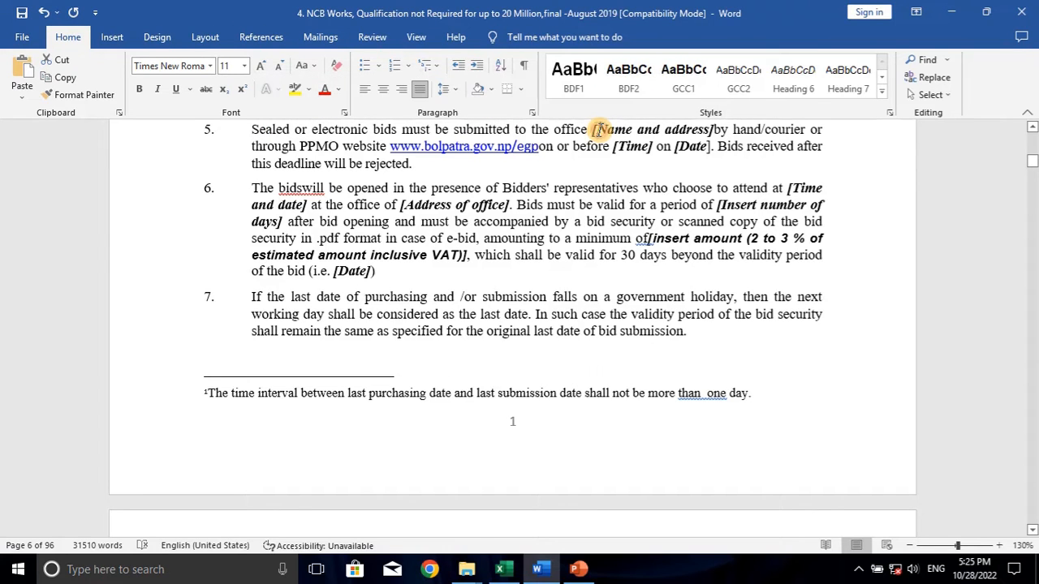
left_click_drag(601, 130, 710, 131)
left_click(600, 132)
left_click(505, 570)
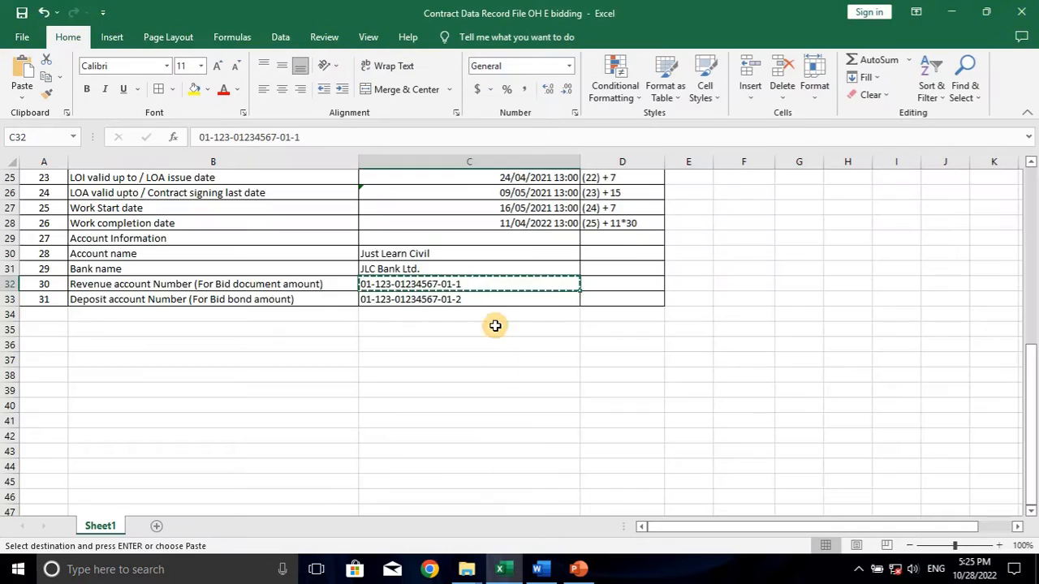
scroll(493, 325, "up", 9)
left_click(437, 209)
right_click(436, 209)
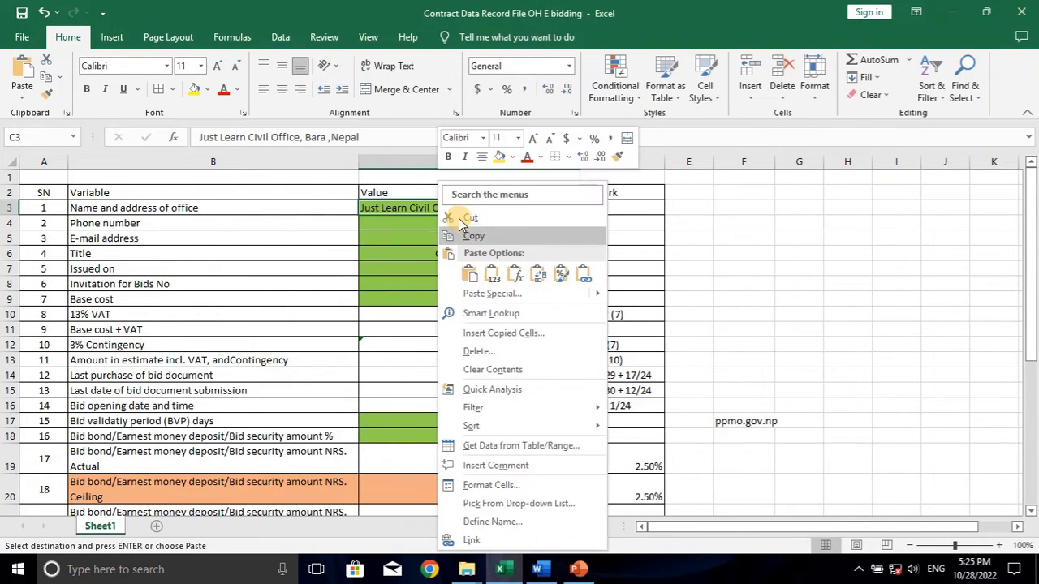
left_click(467, 235)
left_click(538, 569)
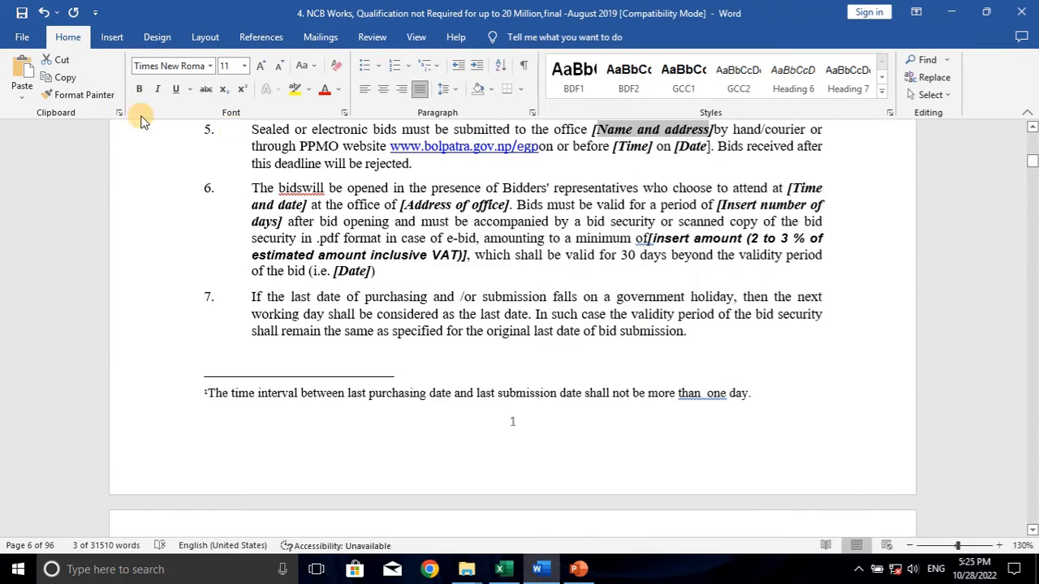
left_click(22, 95)
left_click(130, 138)
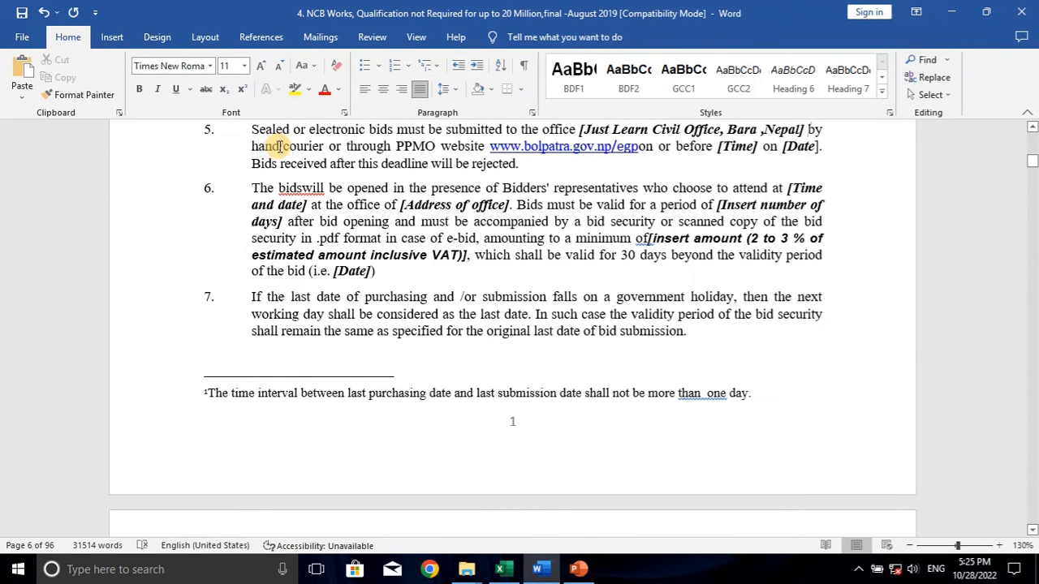
left_click_drag(324, 144, 250, 145)
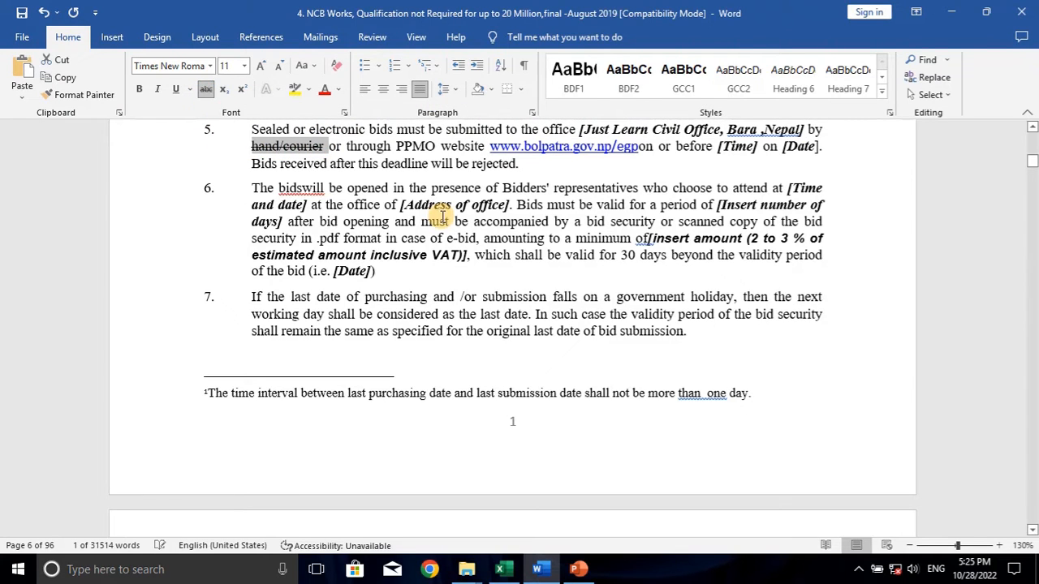
Replace clause 5's time and date placeholders with the last bid submission date 02/04/2021 12:00, copied from Excel and pasted as text only
left_click(730, 147)
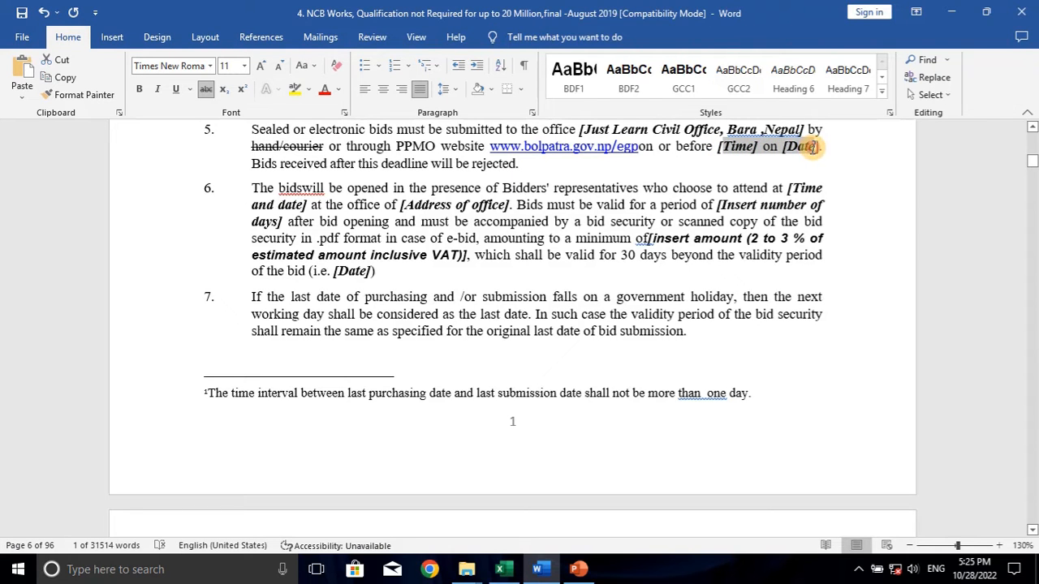
left_click(500, 569)
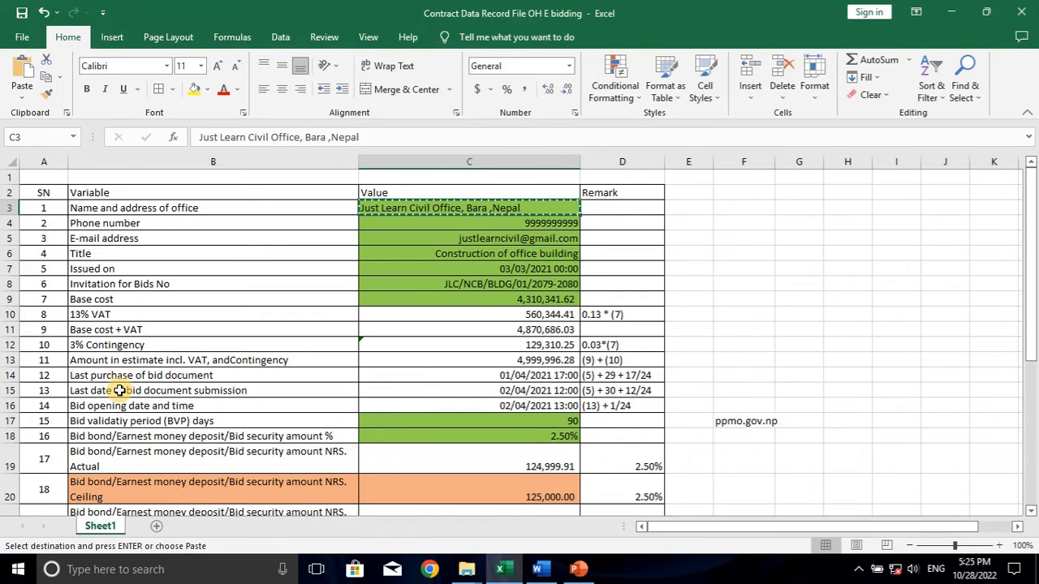
left_click(417, 389)
right_click(417, 390)
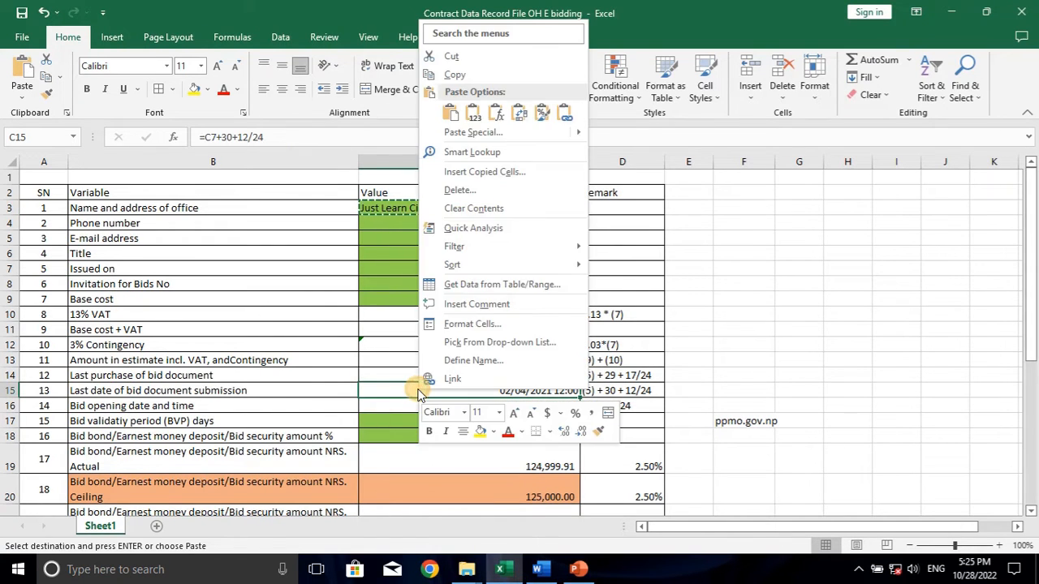
left_click(470, 75)
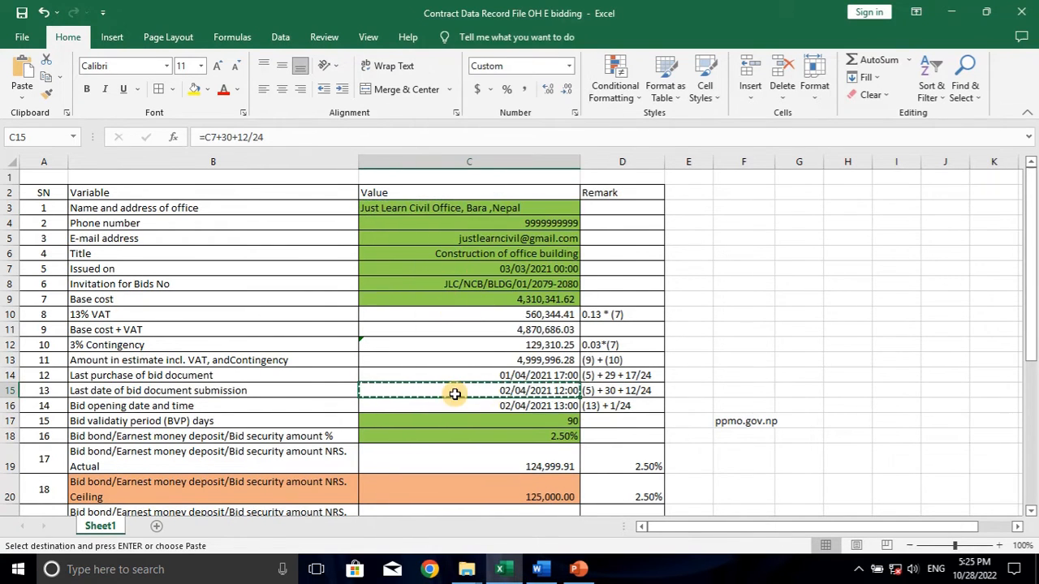
left_click(554, 568)
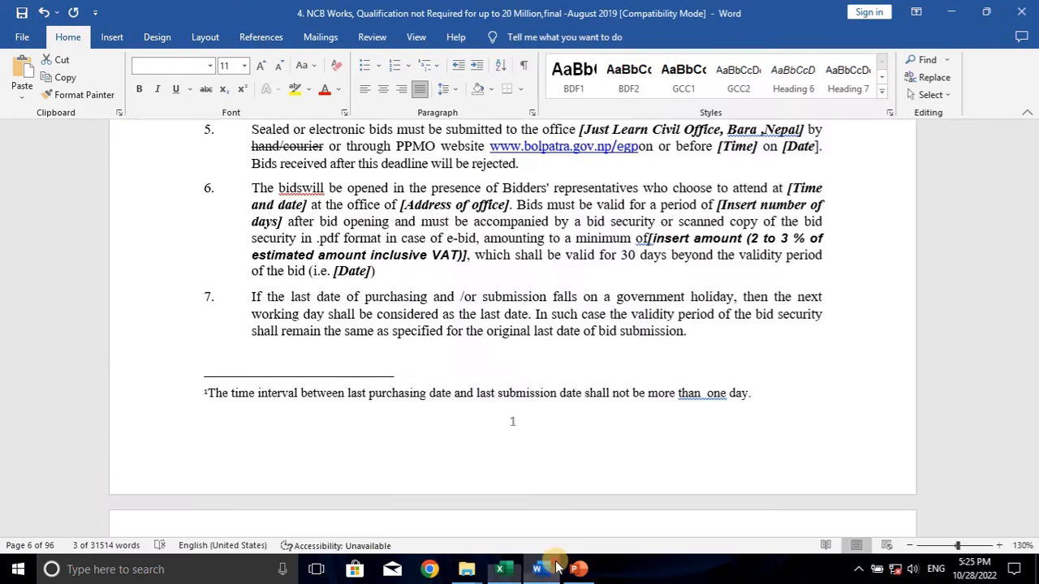
left_click(22, 93)
left_click(135, 140)
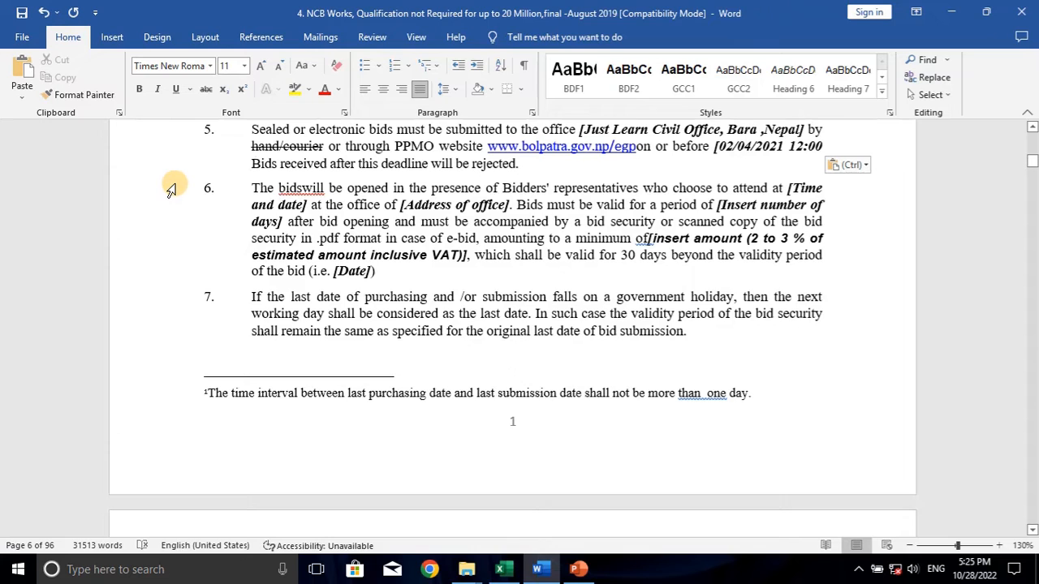
Replace clause 6's time and date placeholder with the bid opening date 02/04/2021 13:00, copied from Excel and pasted as text only
scroll(397, 188, "down", 1)
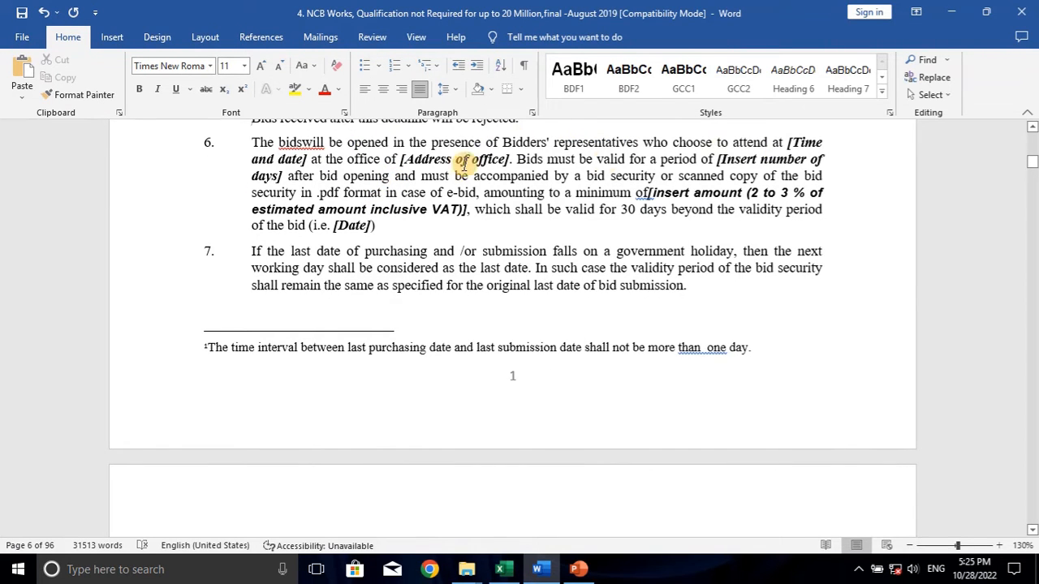
left_click(499, 569)
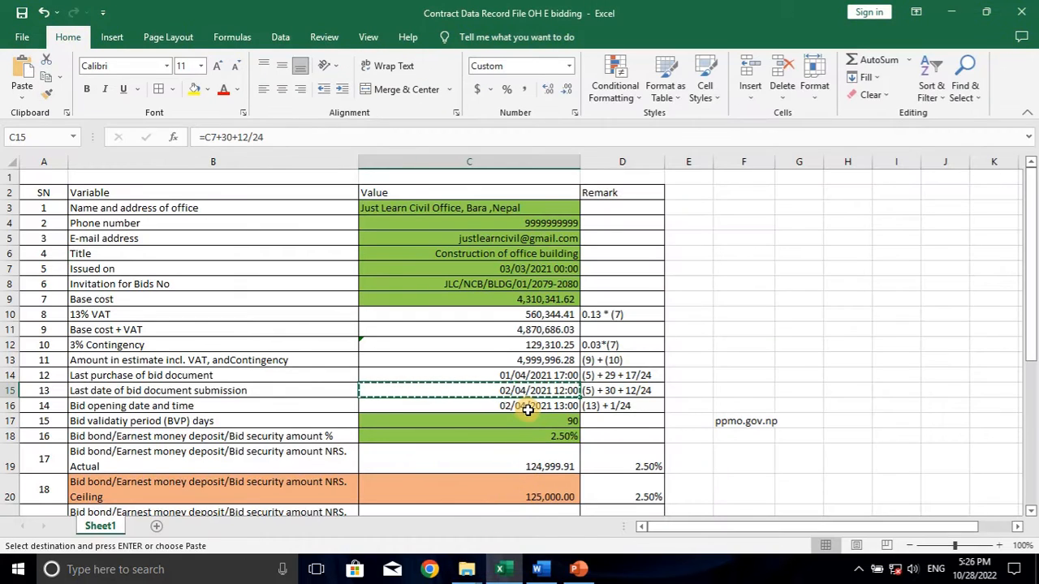
left_click(528, 410)
right_click(527, 410)
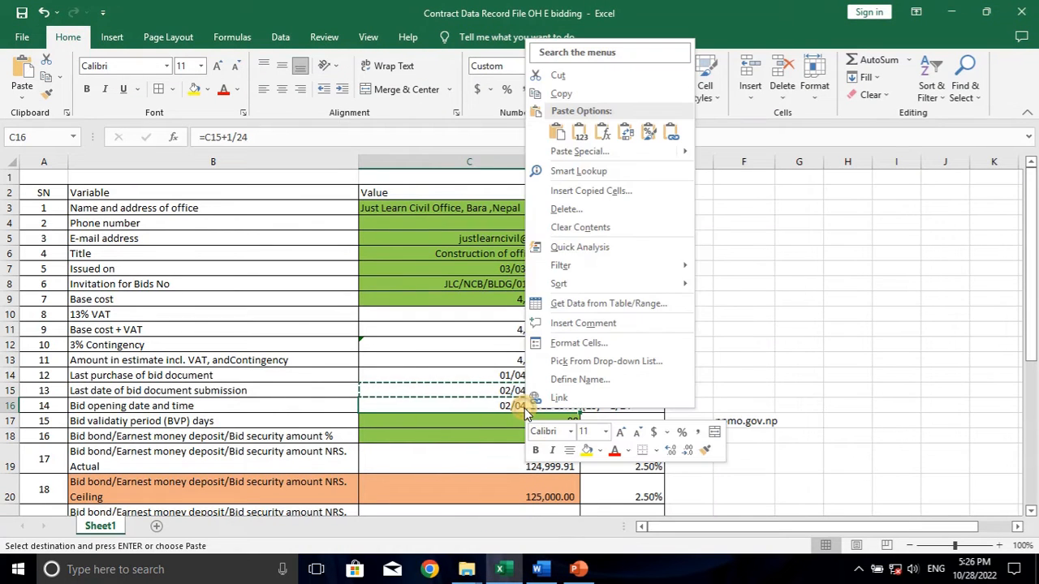
left_click(572, 95)
left_click(537, 569)
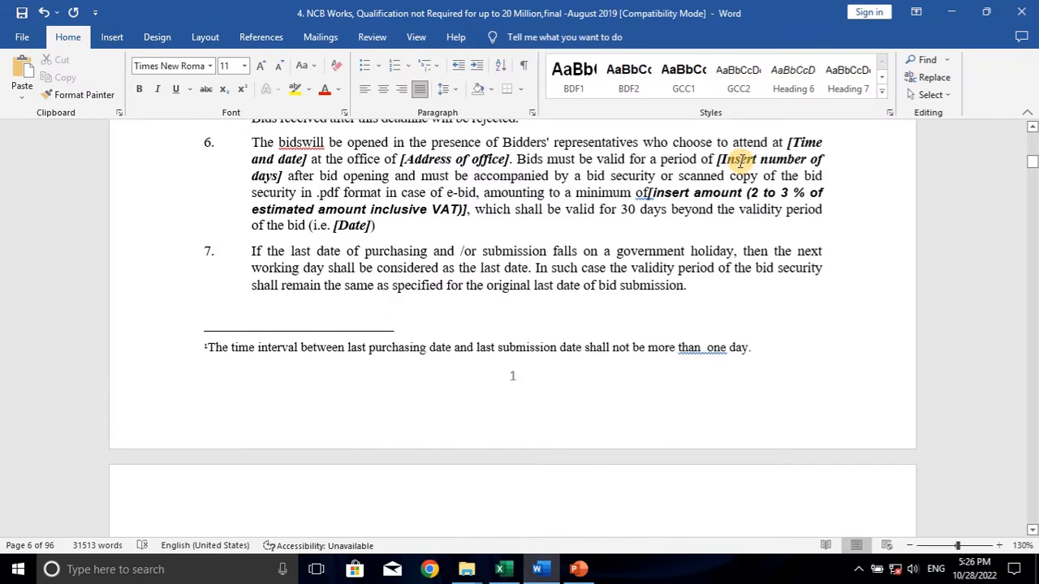
left_click_drag(788, 142, 315, 160)
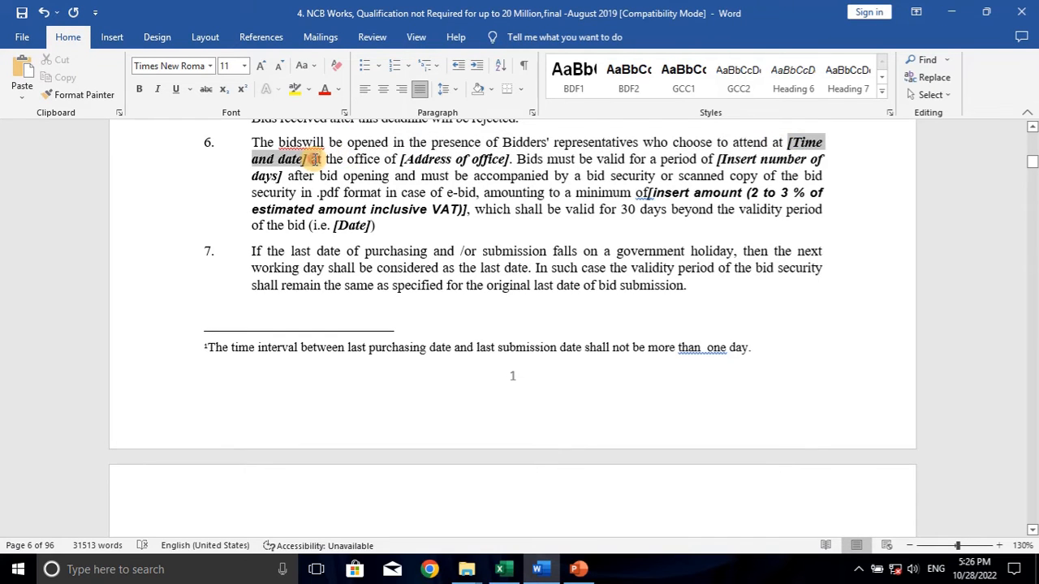
left_click(22, 96)
left_click(129, 133)
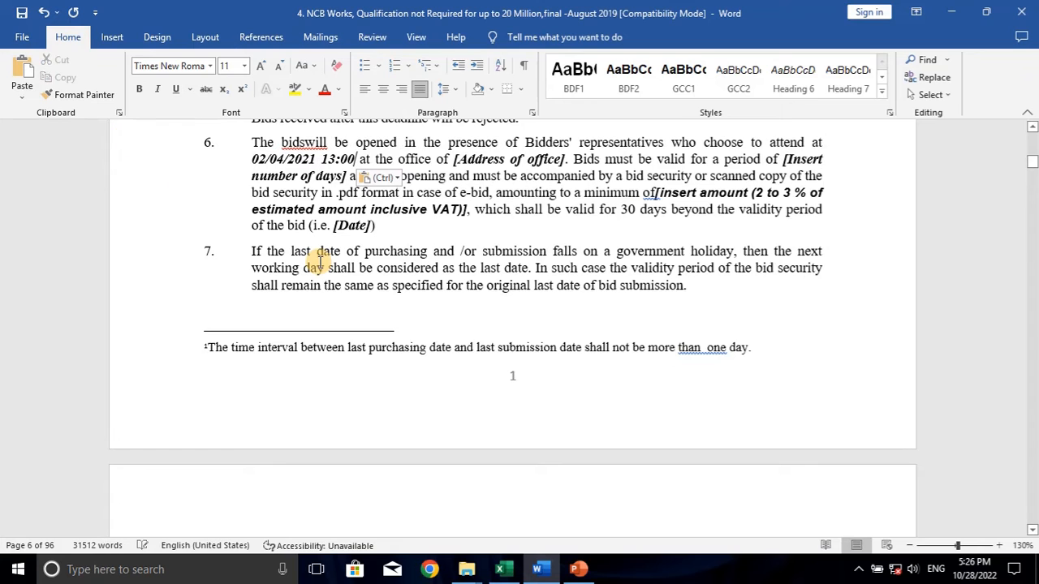
Replace clause 6's office address placeholder with the office name and address copied from Excel as text only, ending with a period
left_click(500, 569)
left_click(448, 212)
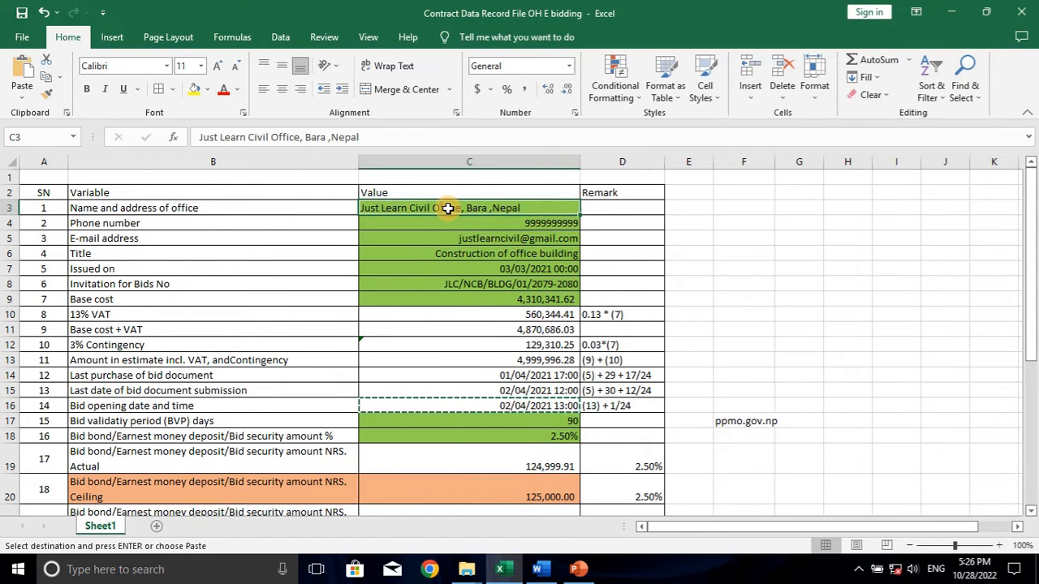
right_click(448, 213)
left_click(496, 235)
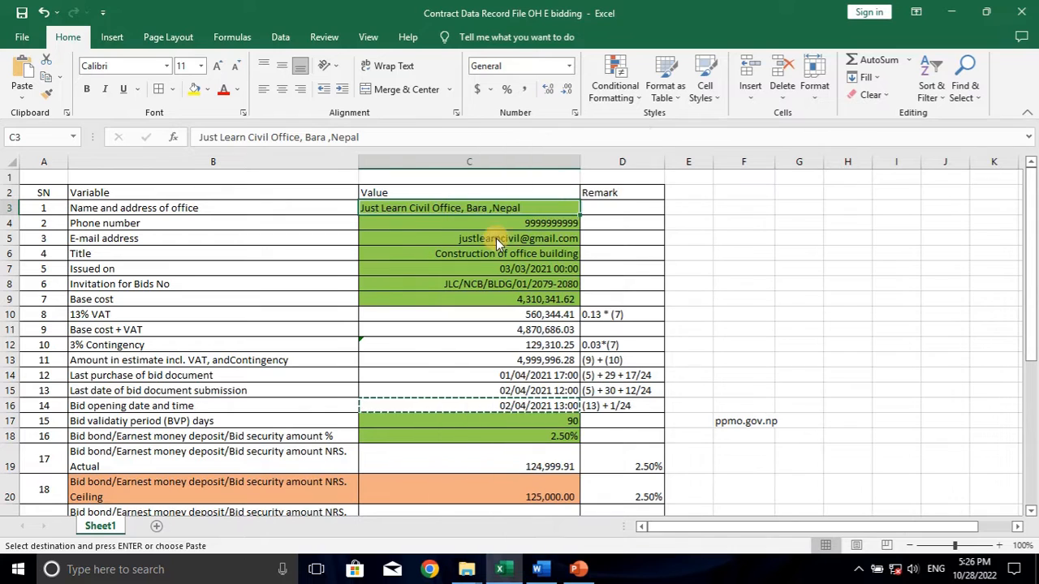
left_click(537, 569)
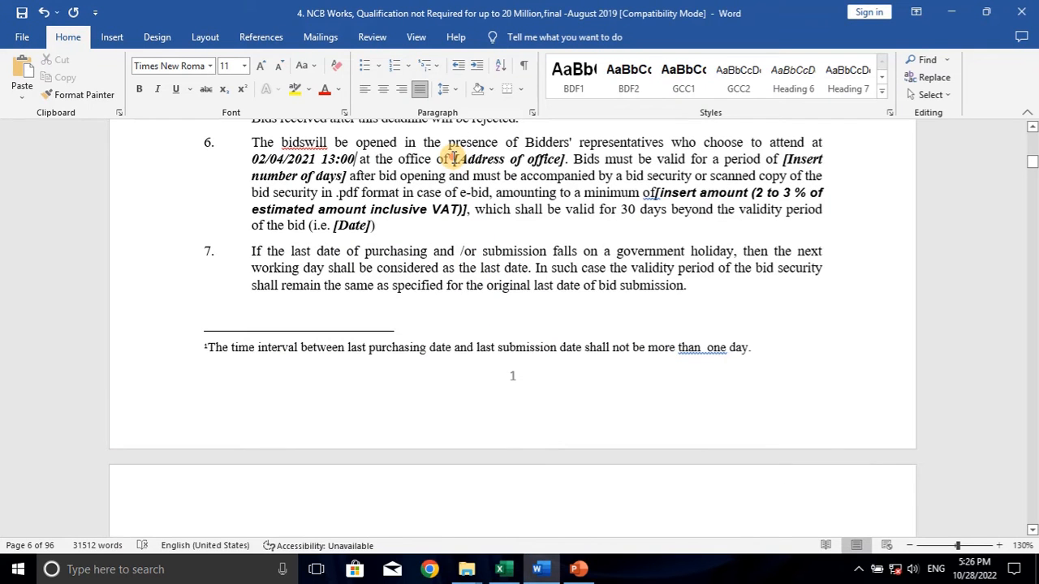
left_click_drag(453, 157, 567, 161)
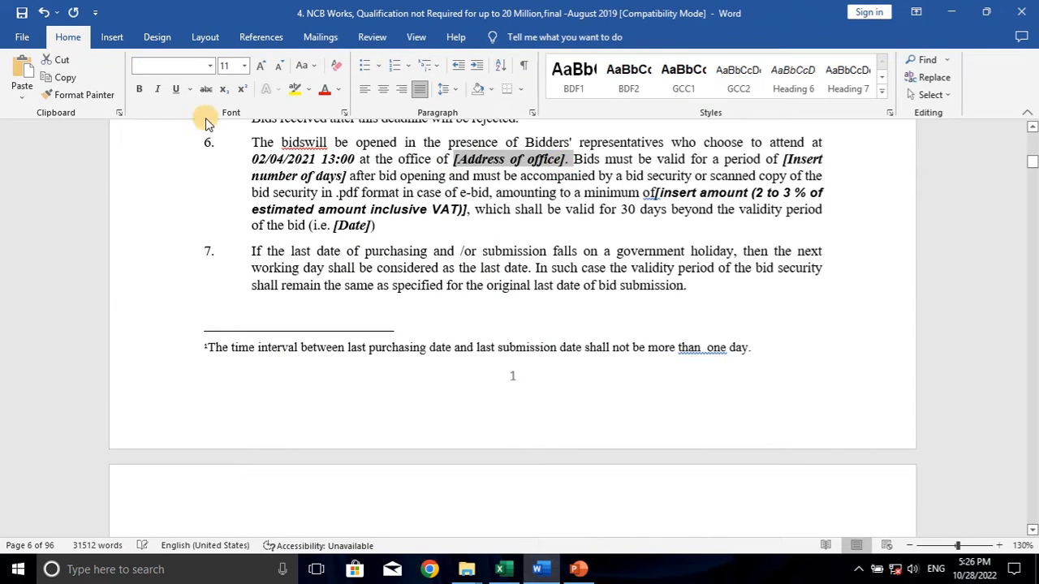
left_click(21, 91)
left_click(138, 135)
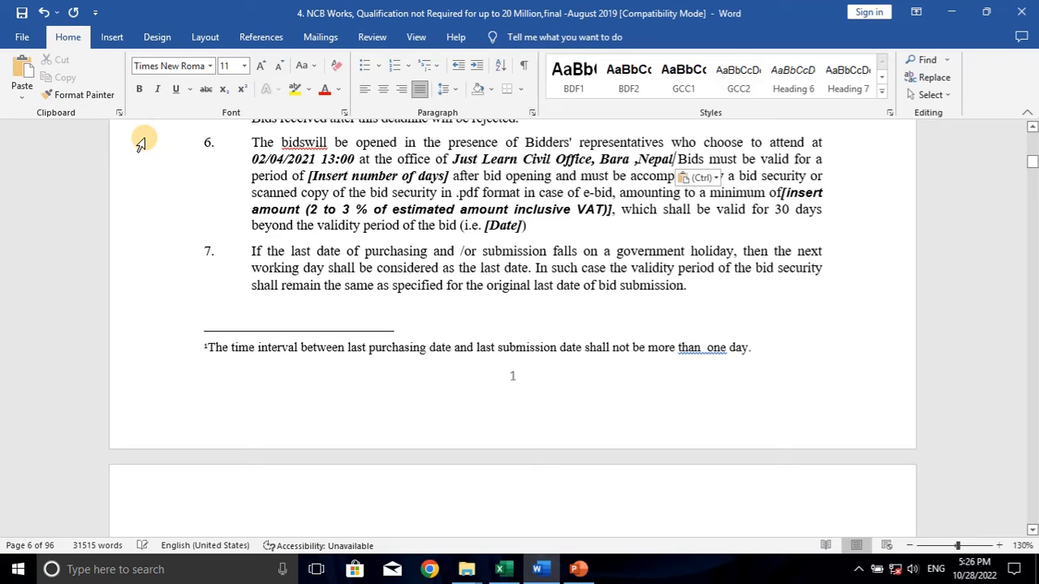
type(".")
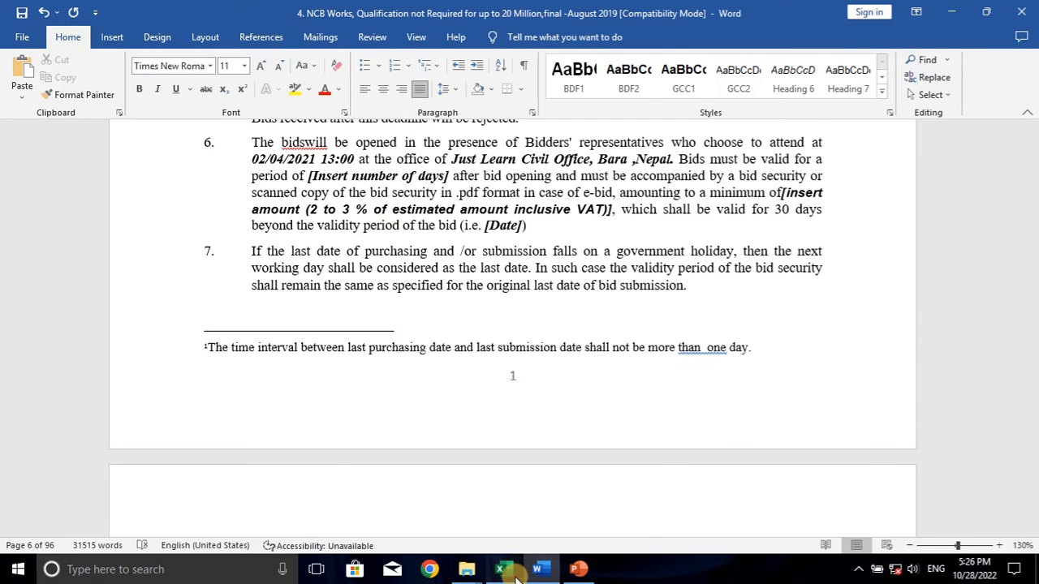
Replace clause 6's bid security amount placeholder and its comma with the ceiling amount 125,000.00 copied from Excel as text only, followed by "/-"
left_click(499, 569)
scroll(504, 382, "down", 2)
left_click(515, 406)
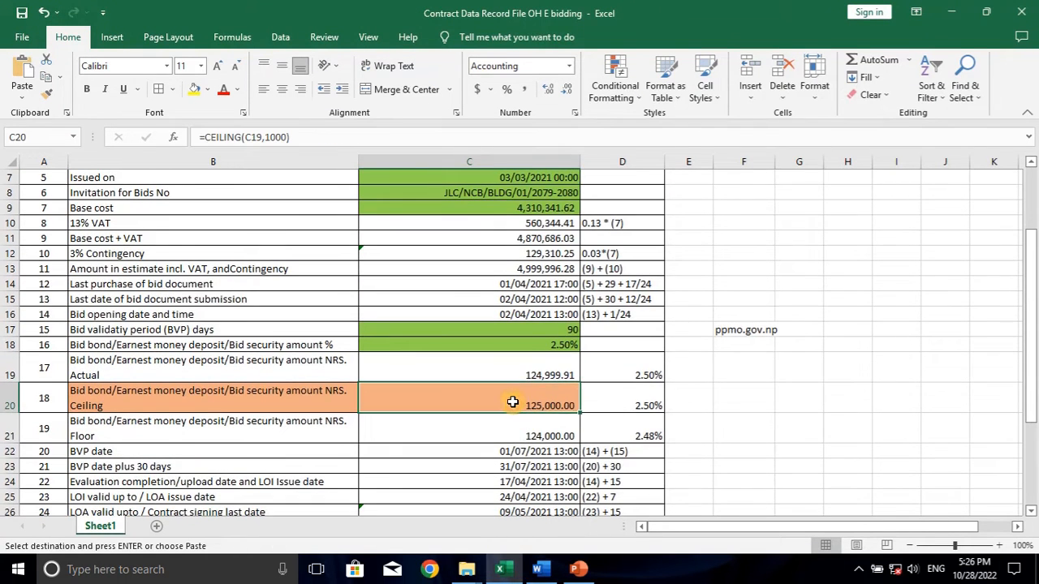
right_click(515, 403)
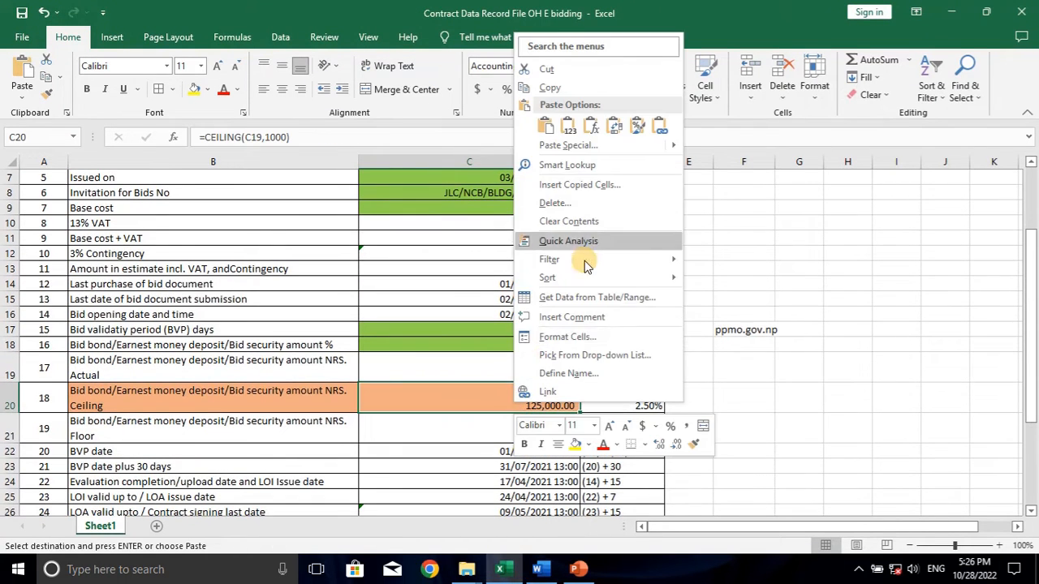
left_click(566, 91)
left_click(536, 569)
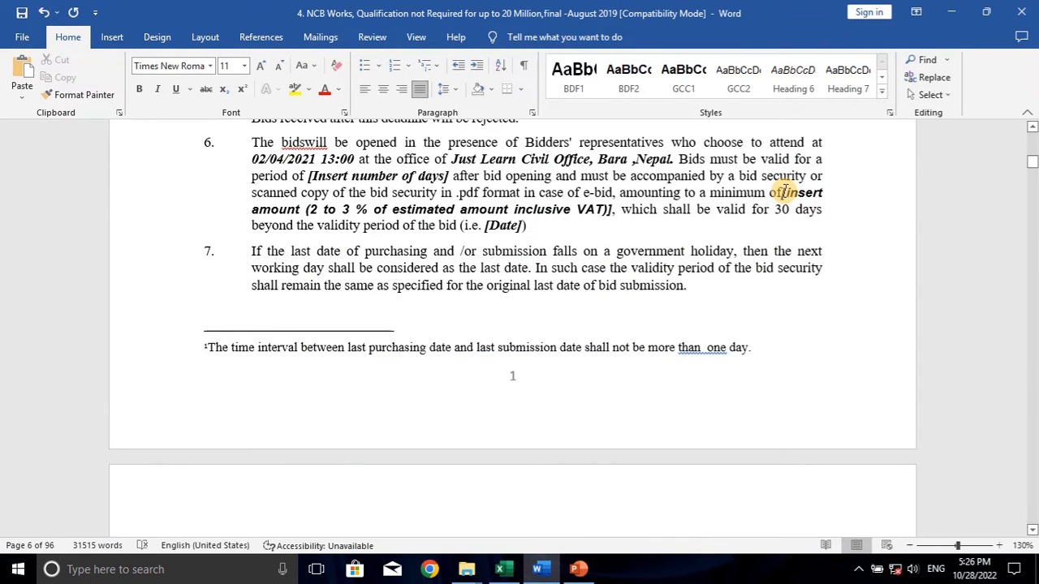
left_click_drag(782, 193, 619, 210)
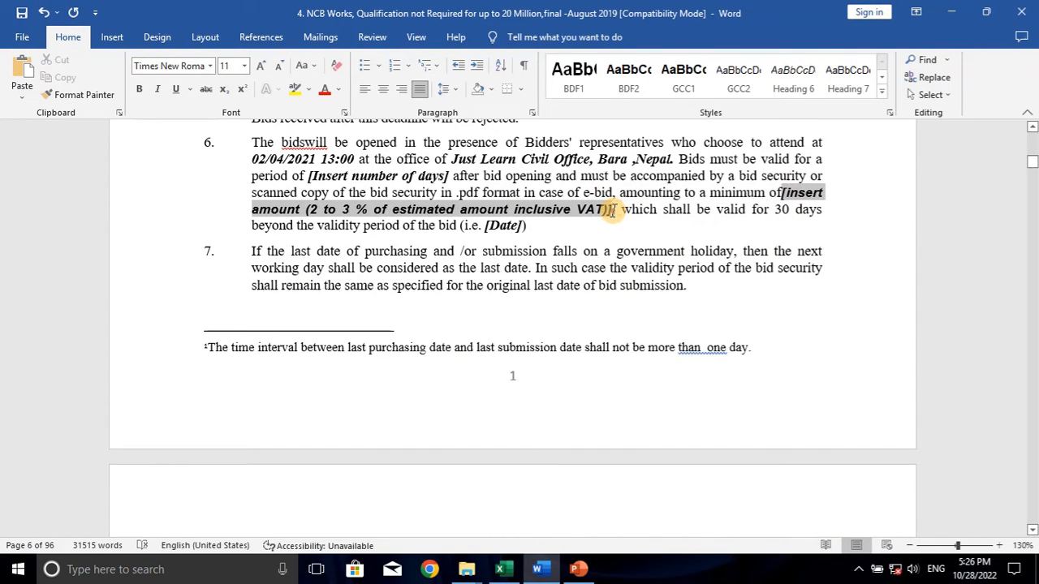
left_click(22, 91)
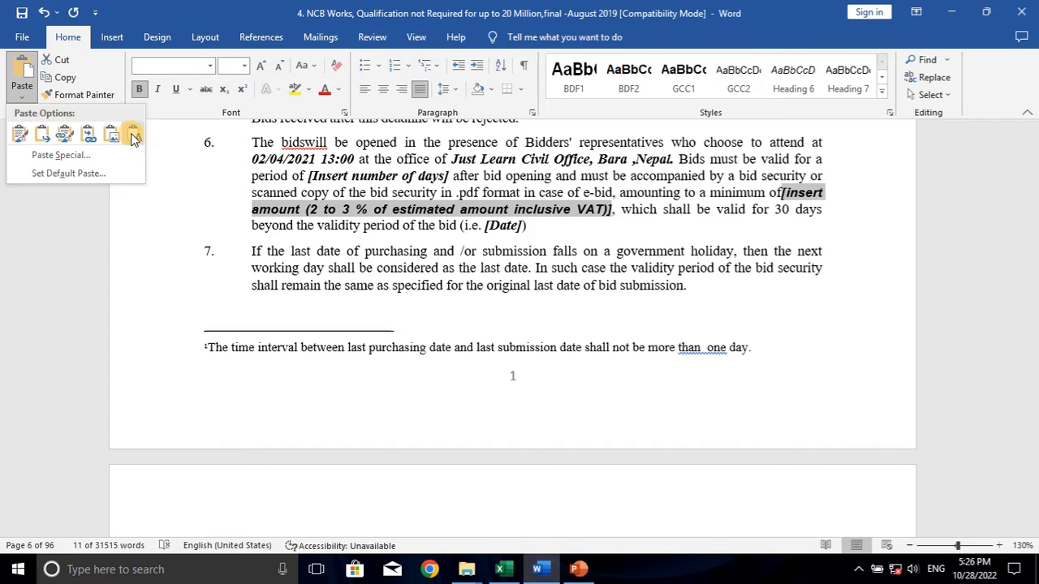
left_click(134, 138)
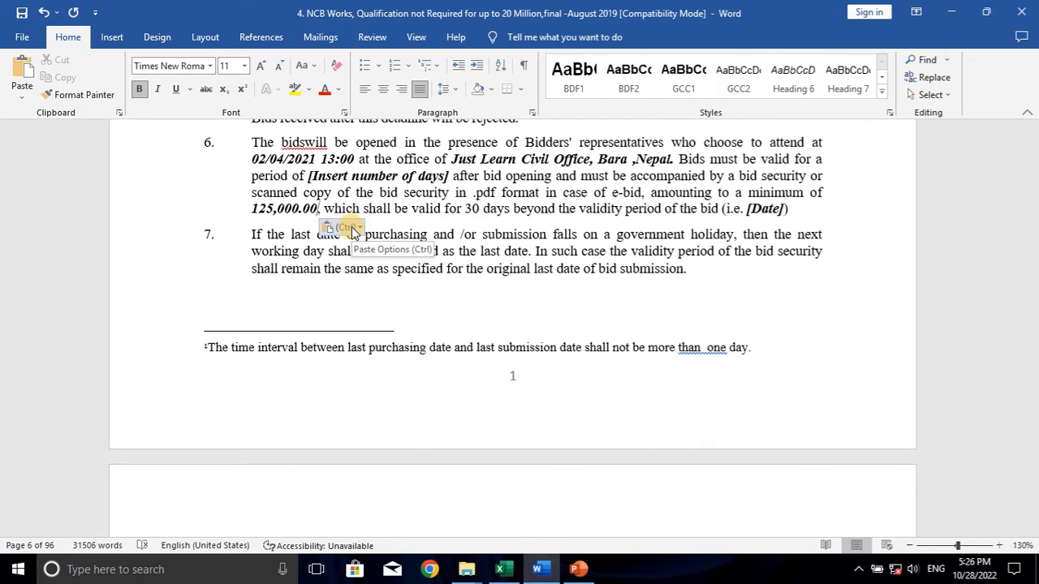
key("Delete")
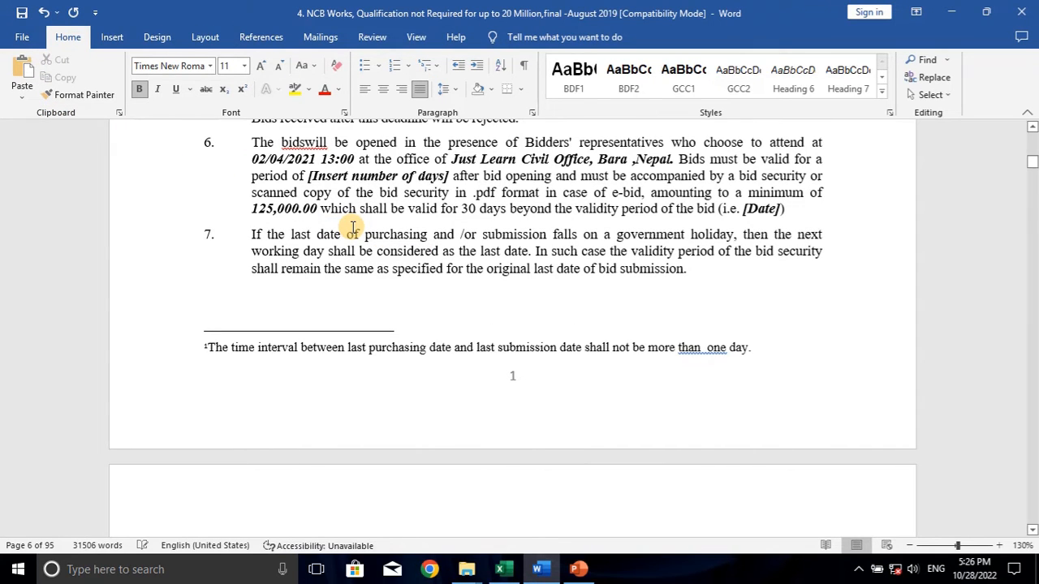
type("/-")
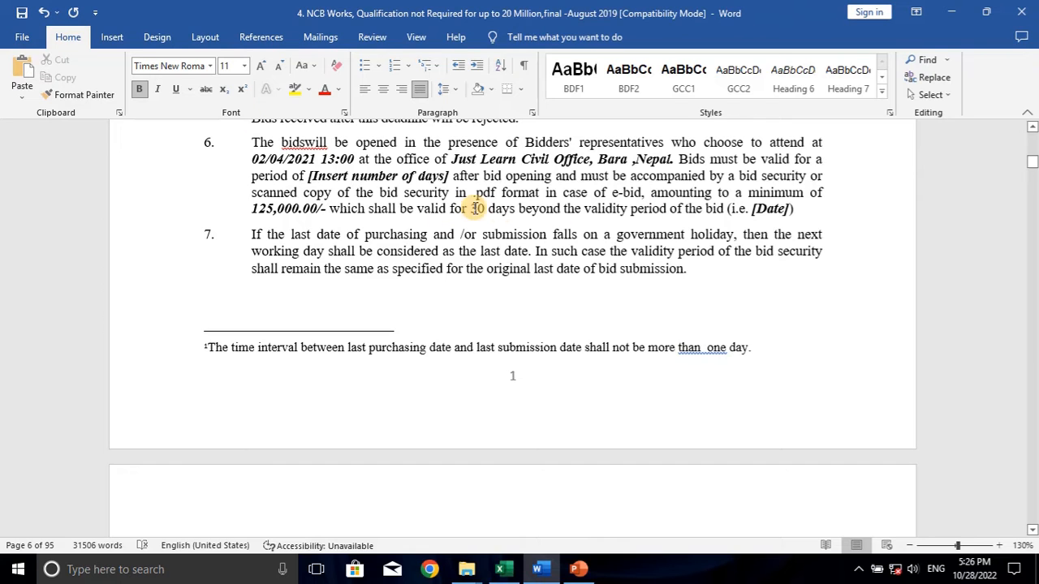
Replace the date placeholder ending clause 6 with the BVP date plus 30 days, 31/07/2021 13:00, copied from Excel as text only
left_click_drag(395, 212, 725, 210)
left_click(500, 570)
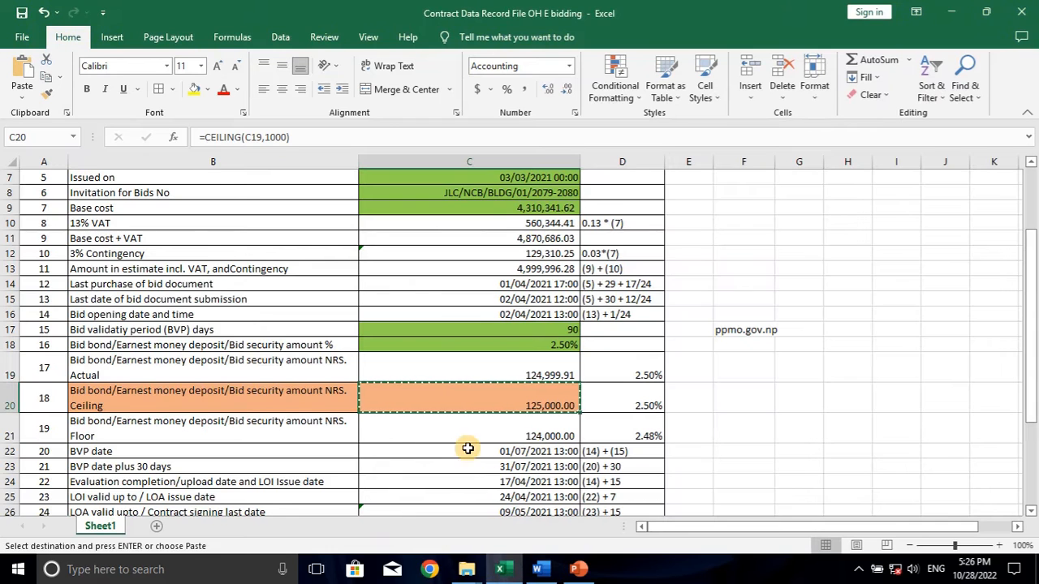
scroll(290, 449, "down", 1)
left_click_drag(209, 420, 440, 415)
left_click(436, 420)
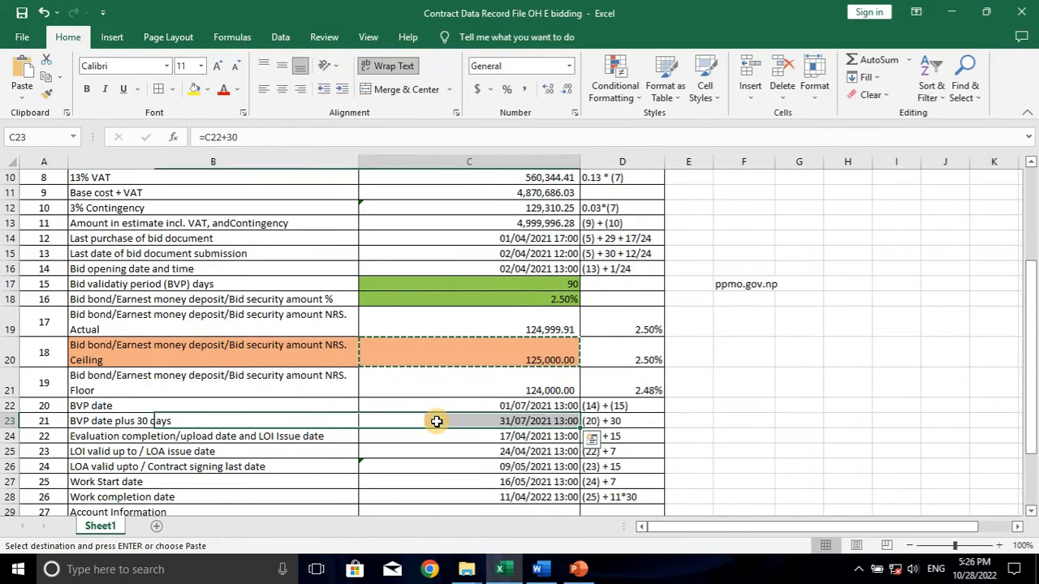
right_click(437, 428)
left_click(492, 145)
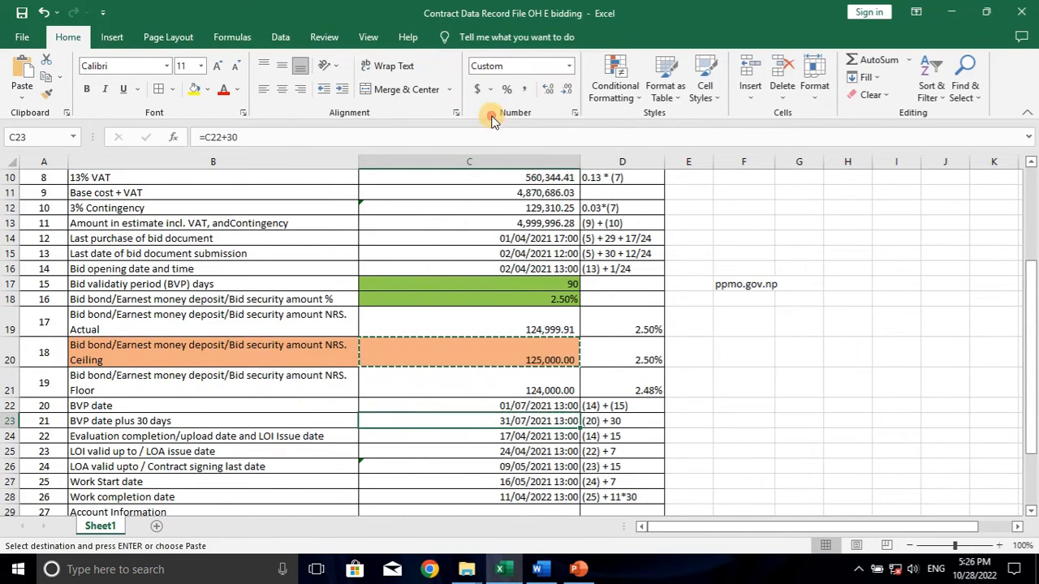
left_click(538, 569)
left_click_drag(751, 208, 781, 207)
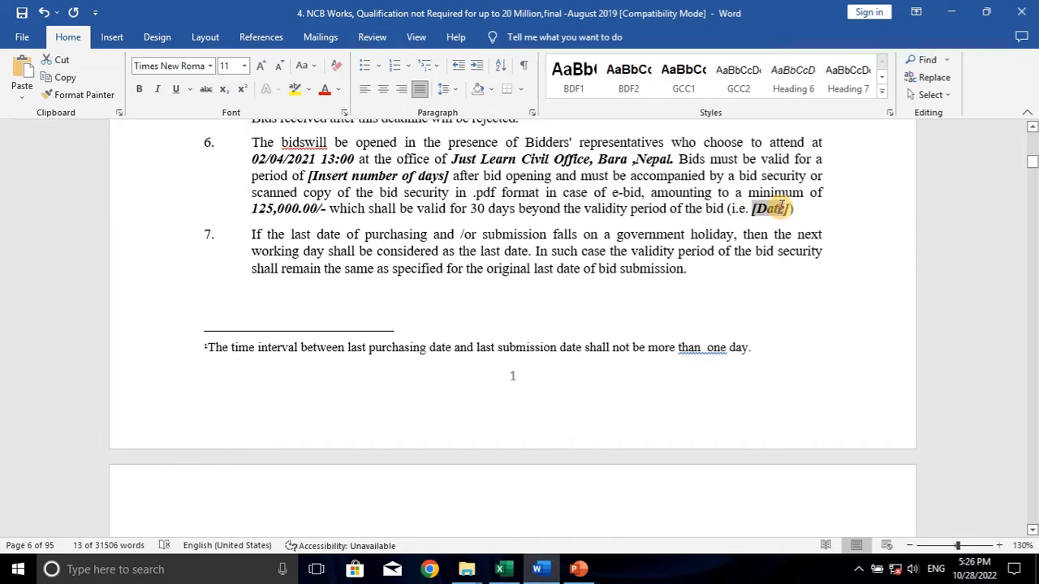
left_click(21, 91)
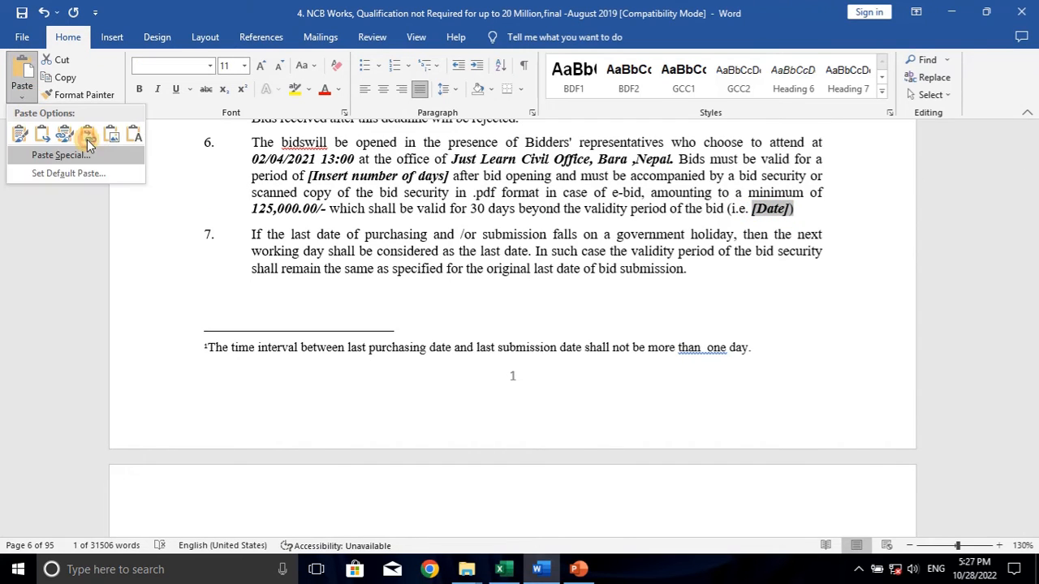
left_click(135, 138)
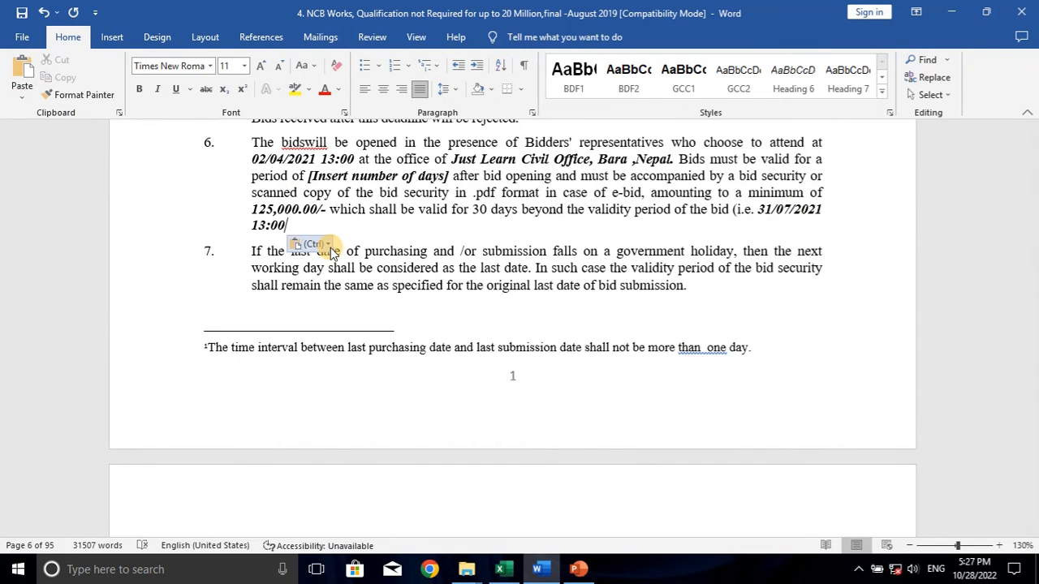
Read clause 7 on purchase or submission dates falling on a government holiday and look on to the following page
scroll(329, 254, "down", 2)
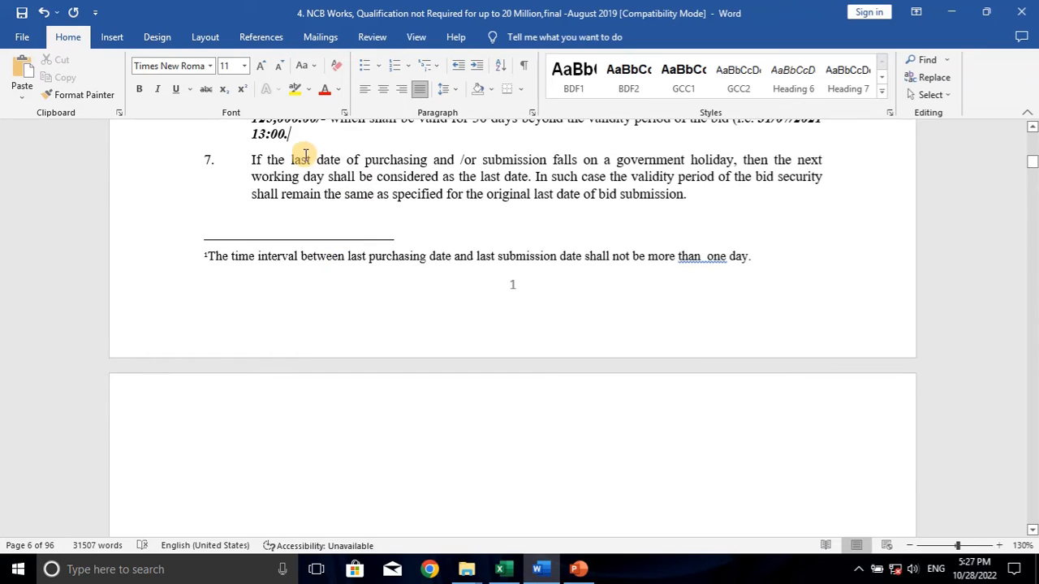
left_click_drag(255, 159, 670, 178)
left_click(670, 177)
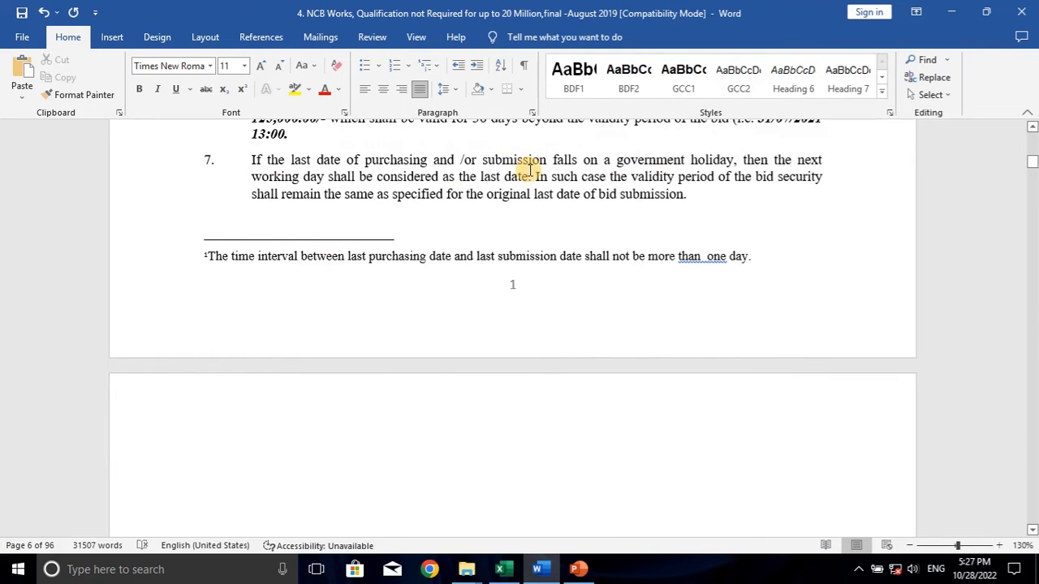
left_click_drag(432, 177, 707, 202)
left_click(704, 203)
scroll(573, 218, "down", 1)
scroll(573, 217, "down", 5)
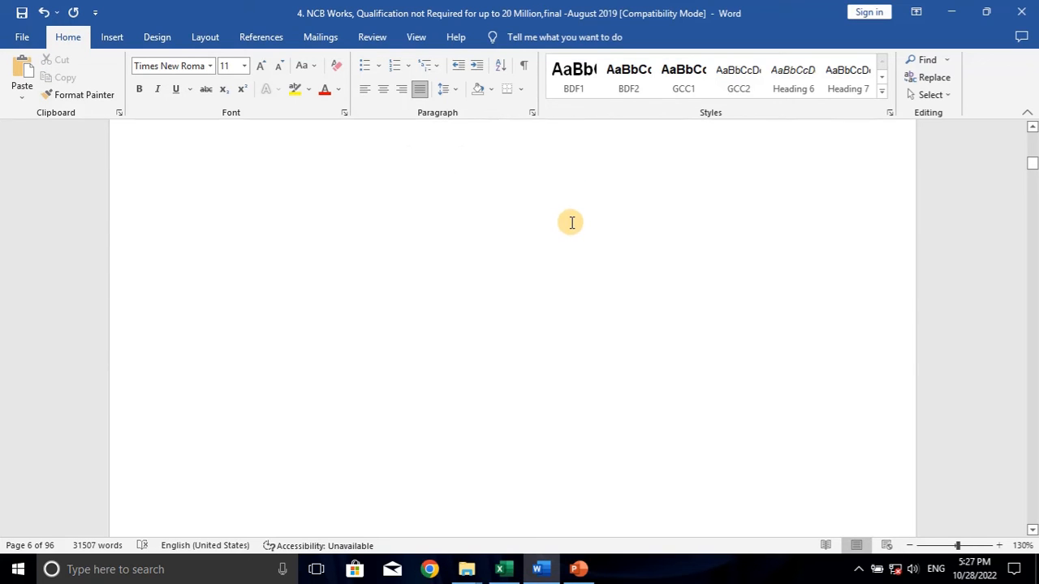
Look through Section I, Instruction to Bidders, from its table of clauses to clause 2 on the source of funds
scroll(571, 224, "down", 12)
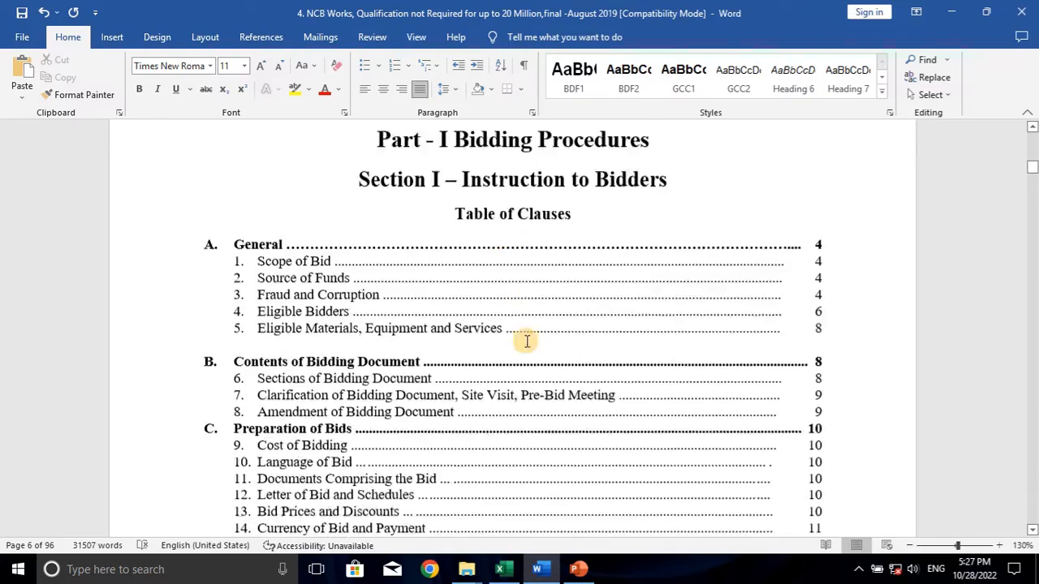
scroll(496, 364, "down", 10)
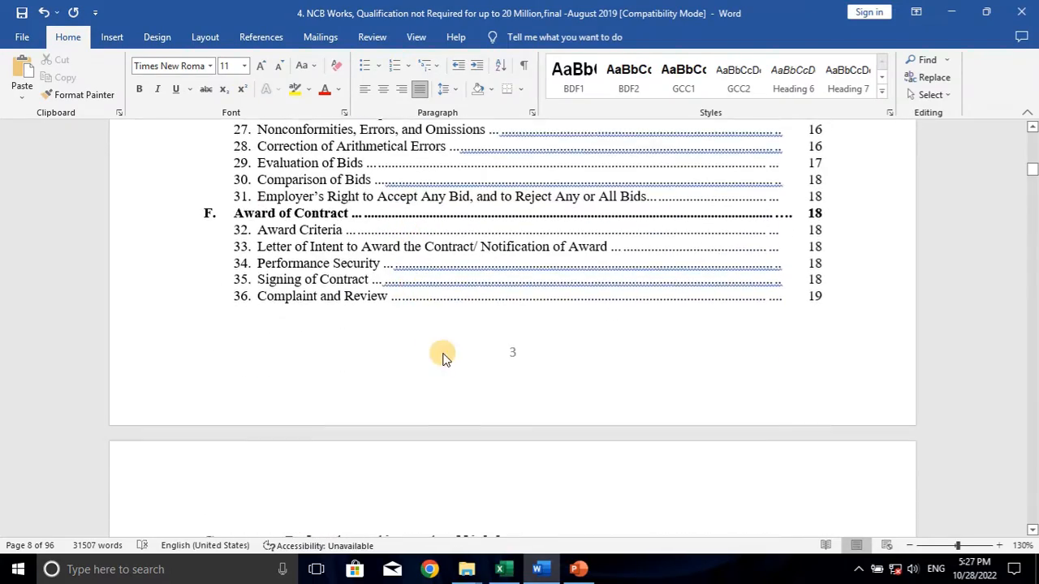
scroll(468, 358, "down", 10)
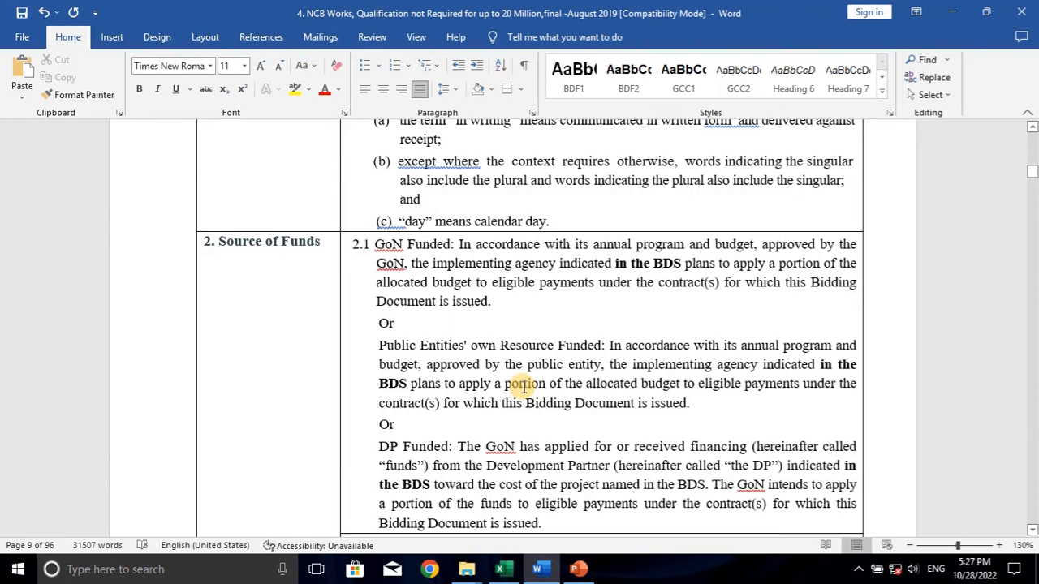
scroll(522, 382, "down", 6)
Switch to the contract data record sheet in Excel and clear the pending cell copy, leaving empty cell F25 selected
left_click(499, 569)
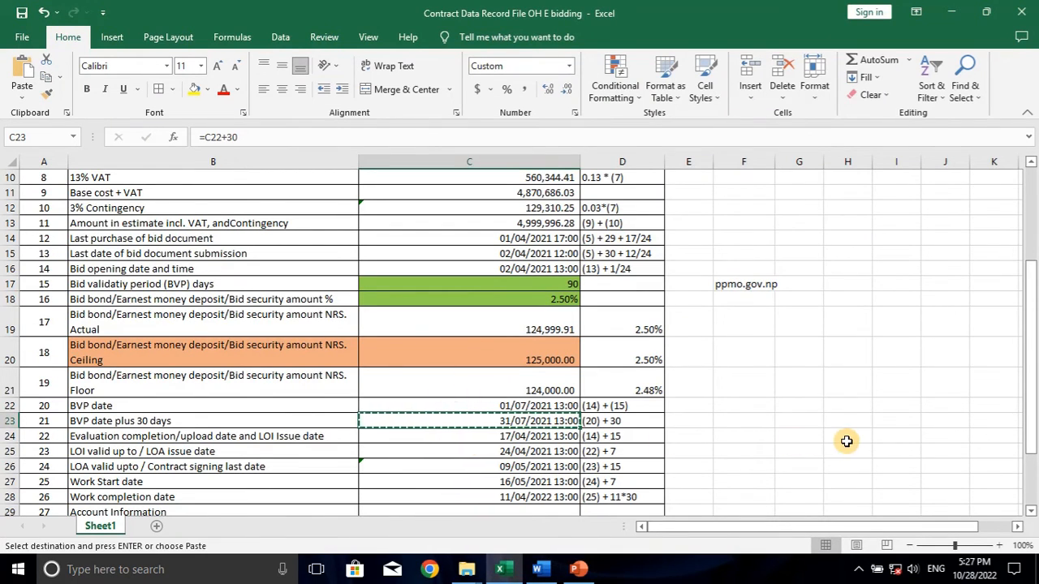
left_click(830, 418)
double_click(831, 418)
double_click(830, 406)
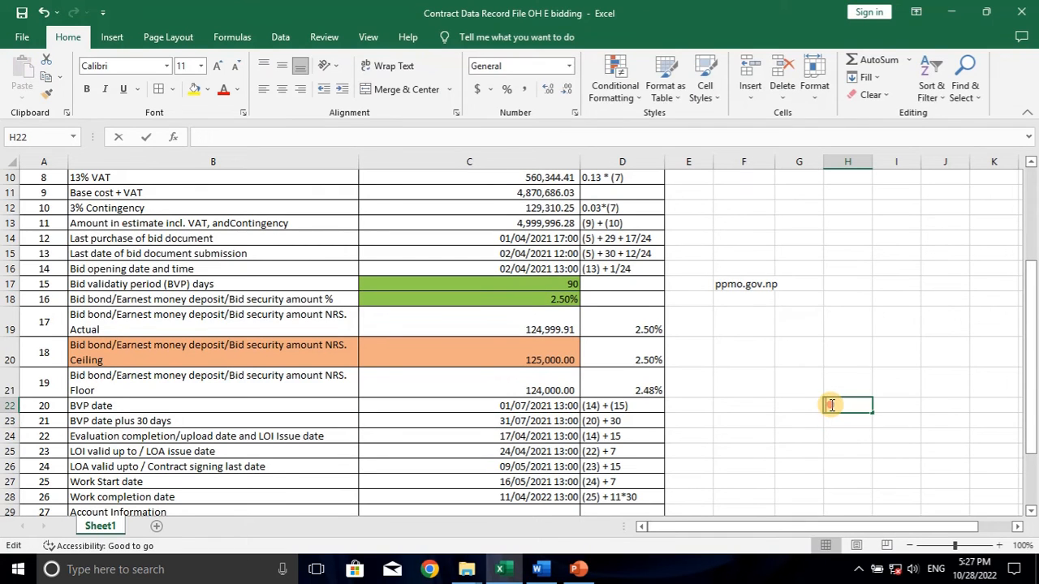
left_click(771, 446)
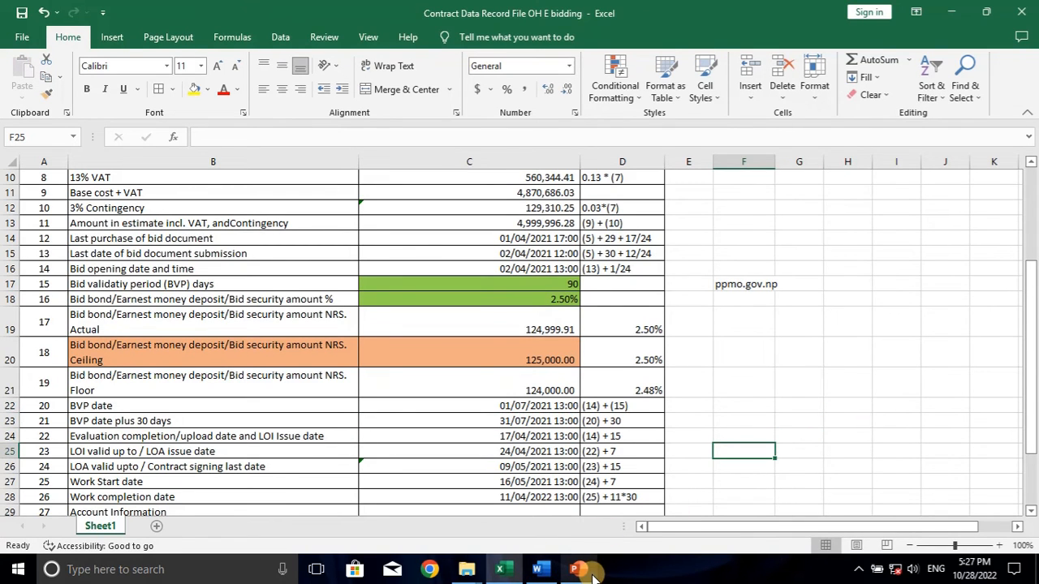
Switch to the tender notice presentation in PowerPoint and start the slide show from the closing thank-you slide
mouse_move(574, 573)
left_click(584, 543)
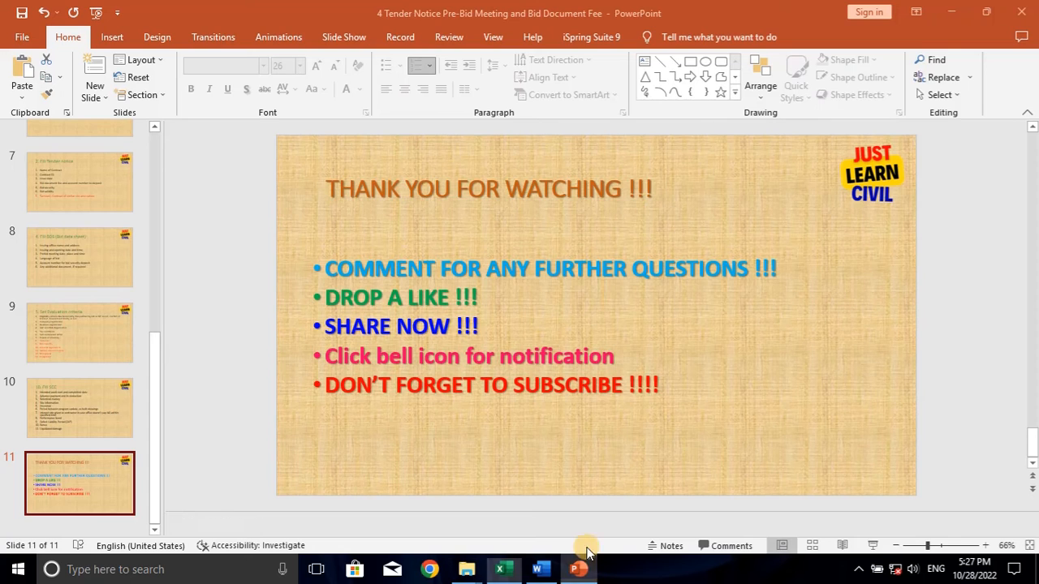
left_click(872, 546)
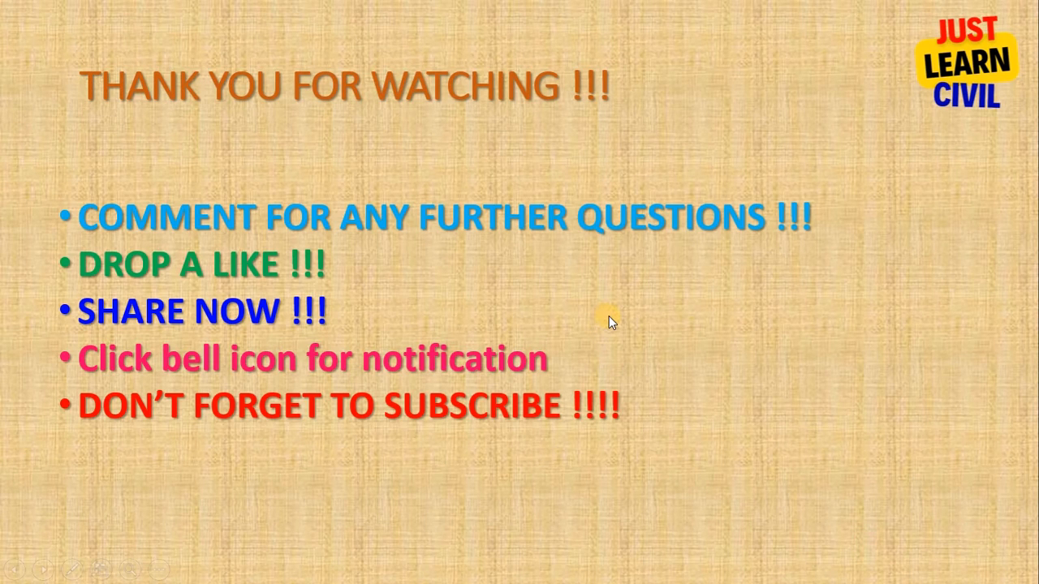